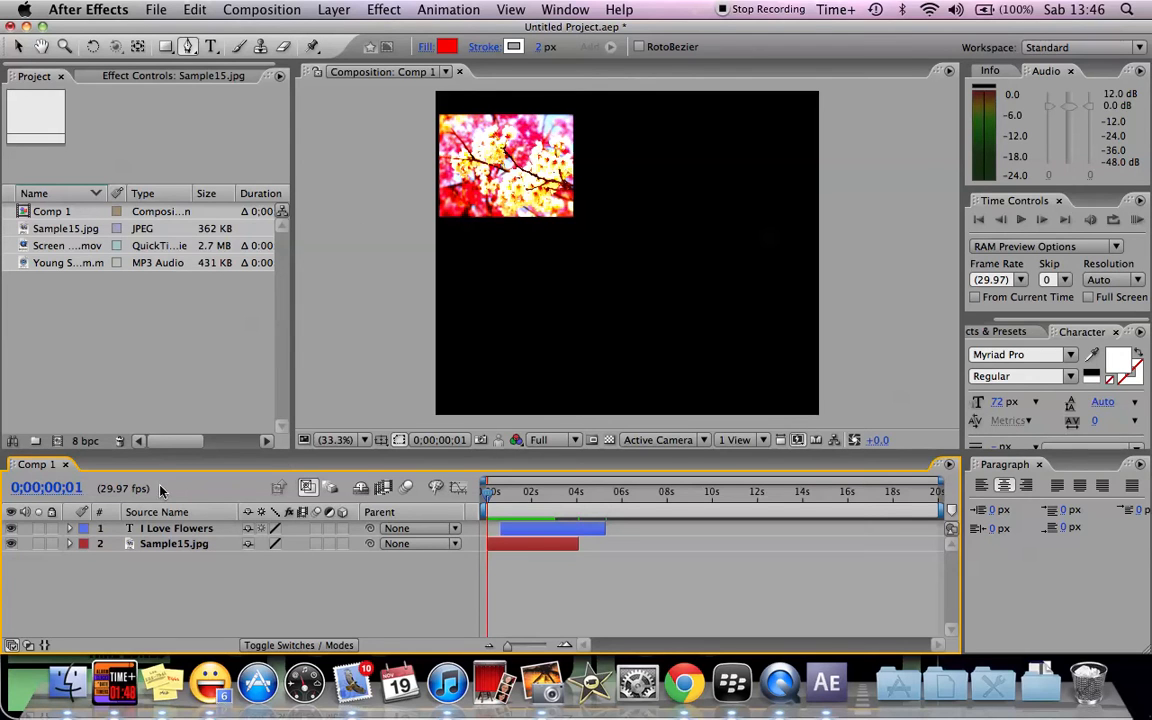
- Enable Scale keyframing on the I Love Flowers text layer with a first keyframe at 0;00;00;22
click(148, 530)
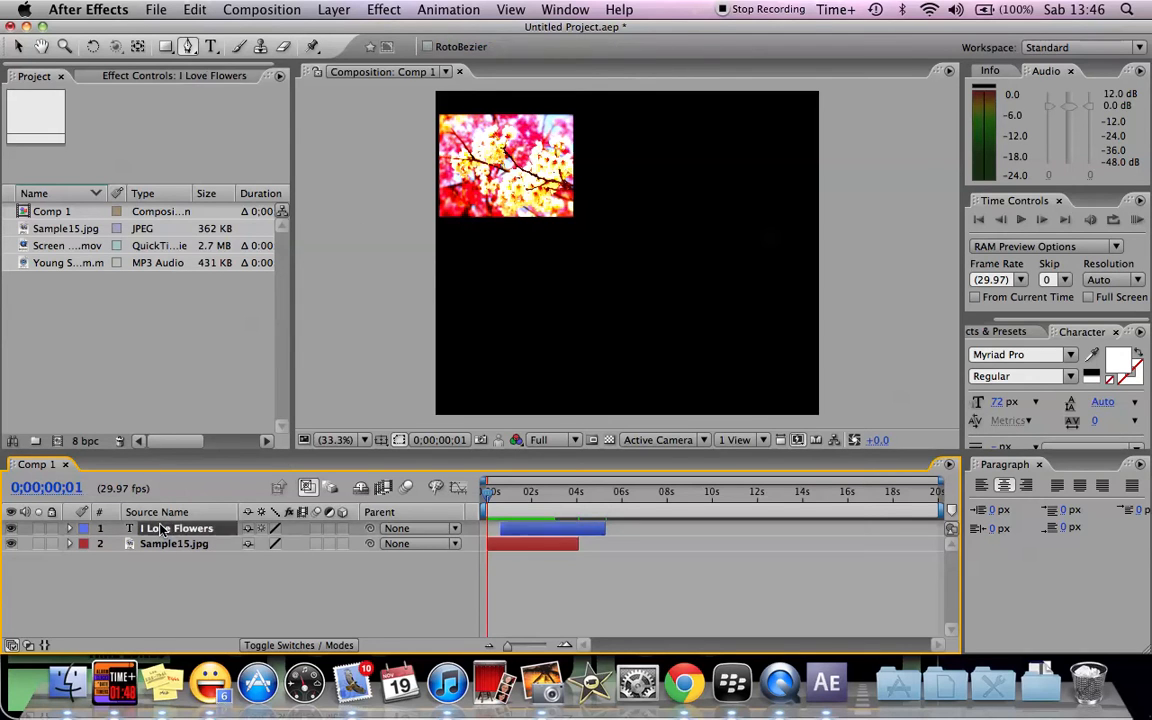
click(69, 529)
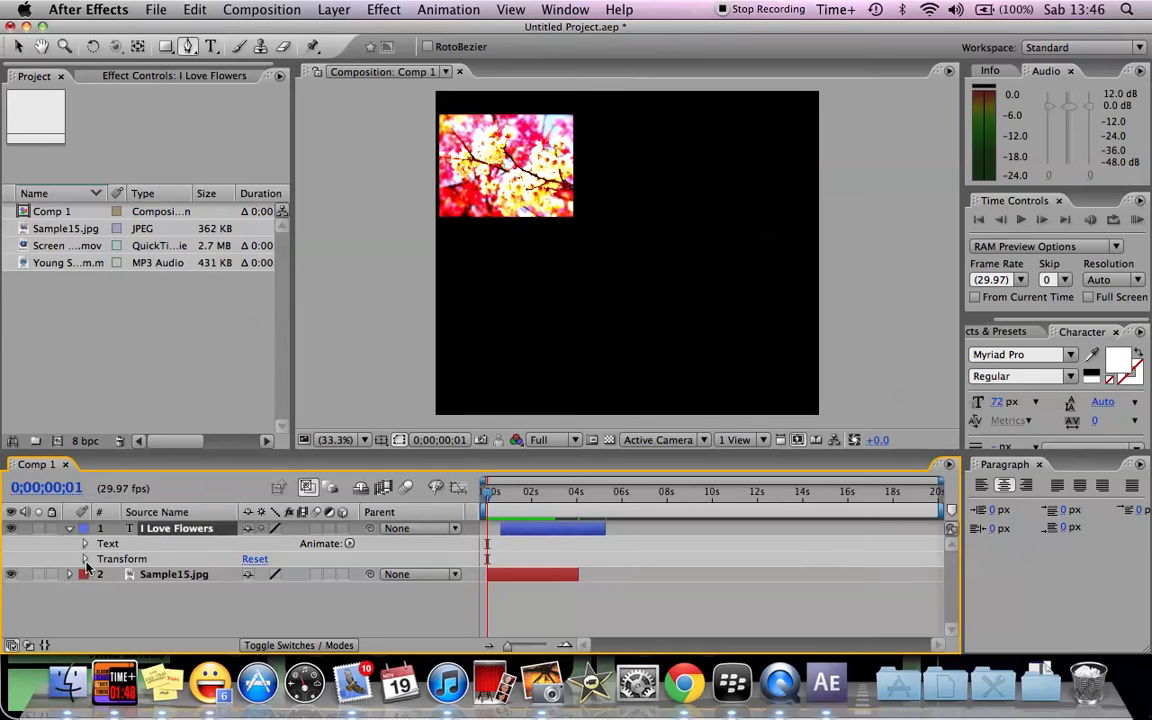
click(85, 560)
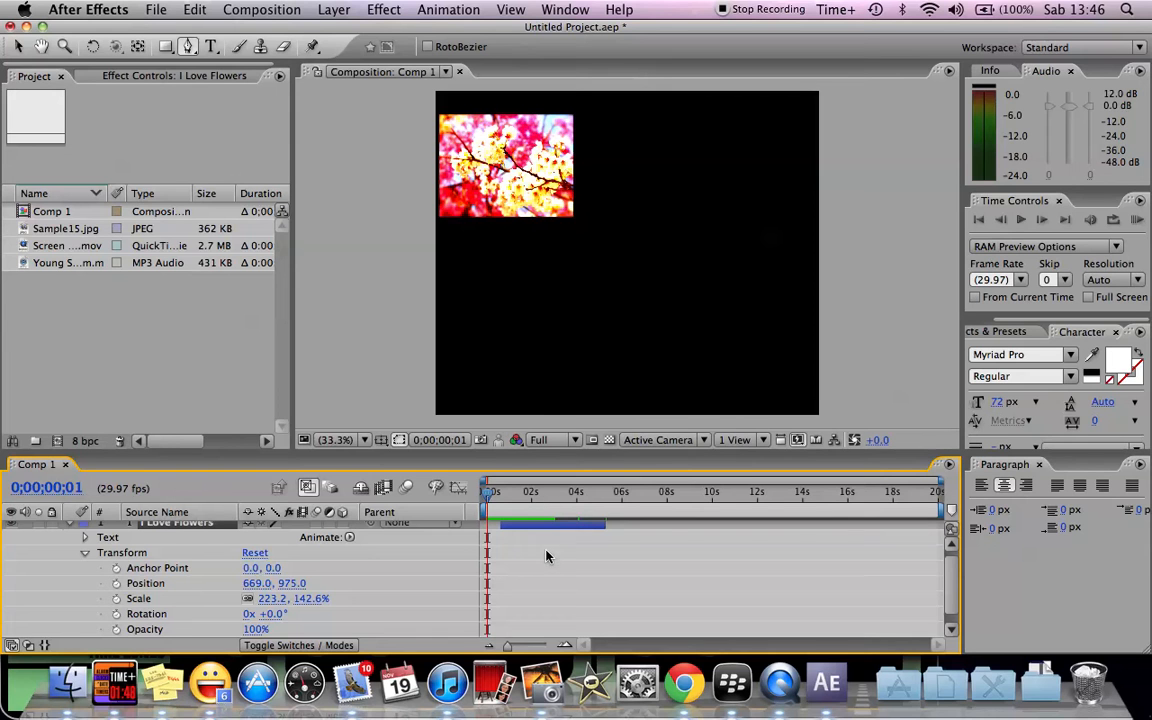
scroll(546, 556, up, 1)
mouse_move(489, 500)
mouse_down()
mouse_move(519, 503)
mouse_move(503, 505)
mouse_up()
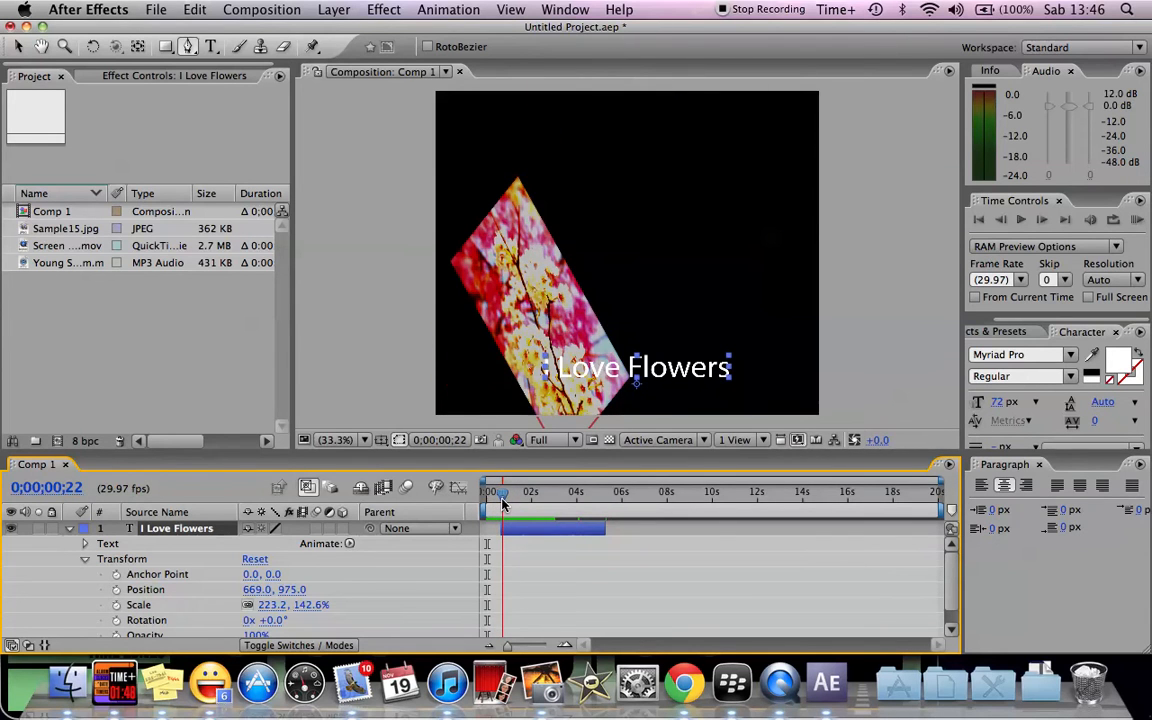
click(116, 605)
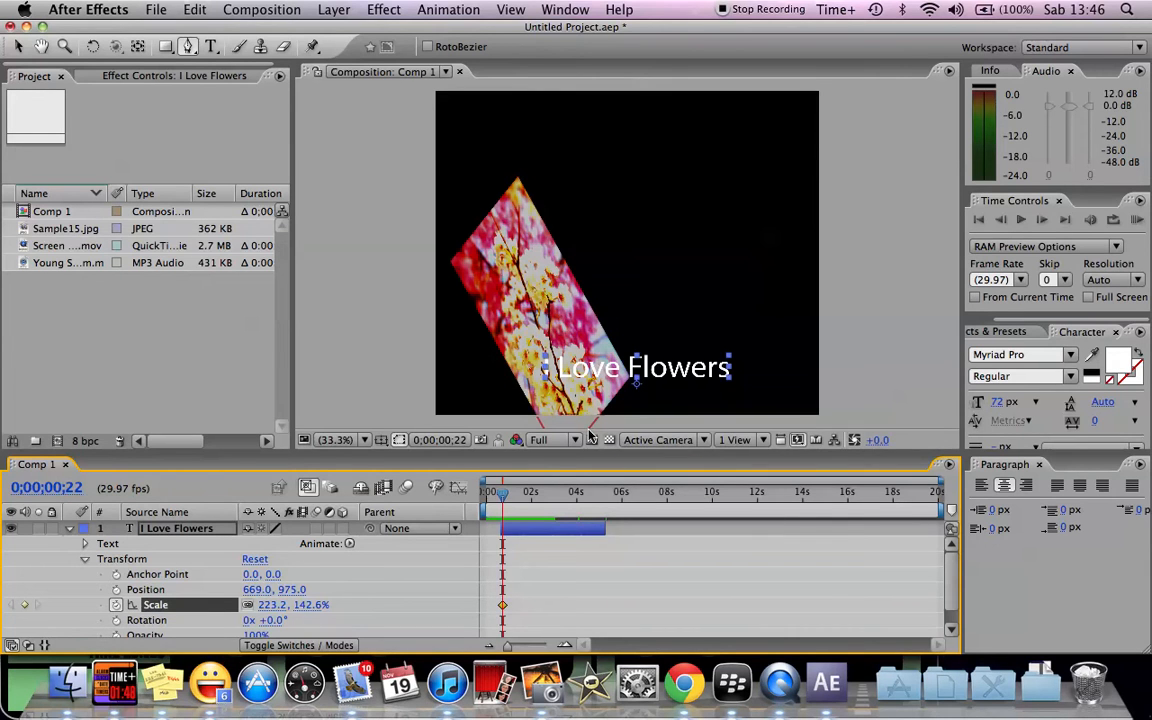
- Add a second Scale keyframe to the text layer at 0;00;03;01 with a proportional scale of 280% in height
drag(516, 490, 555, 508)
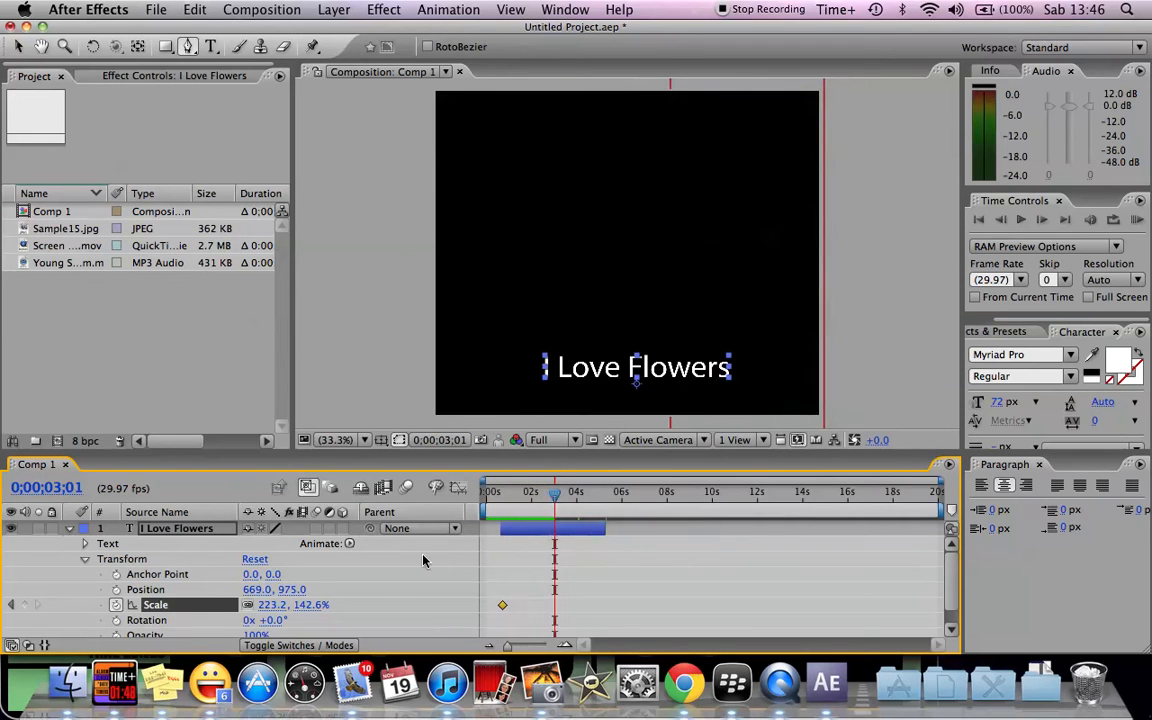
click(304, 606)
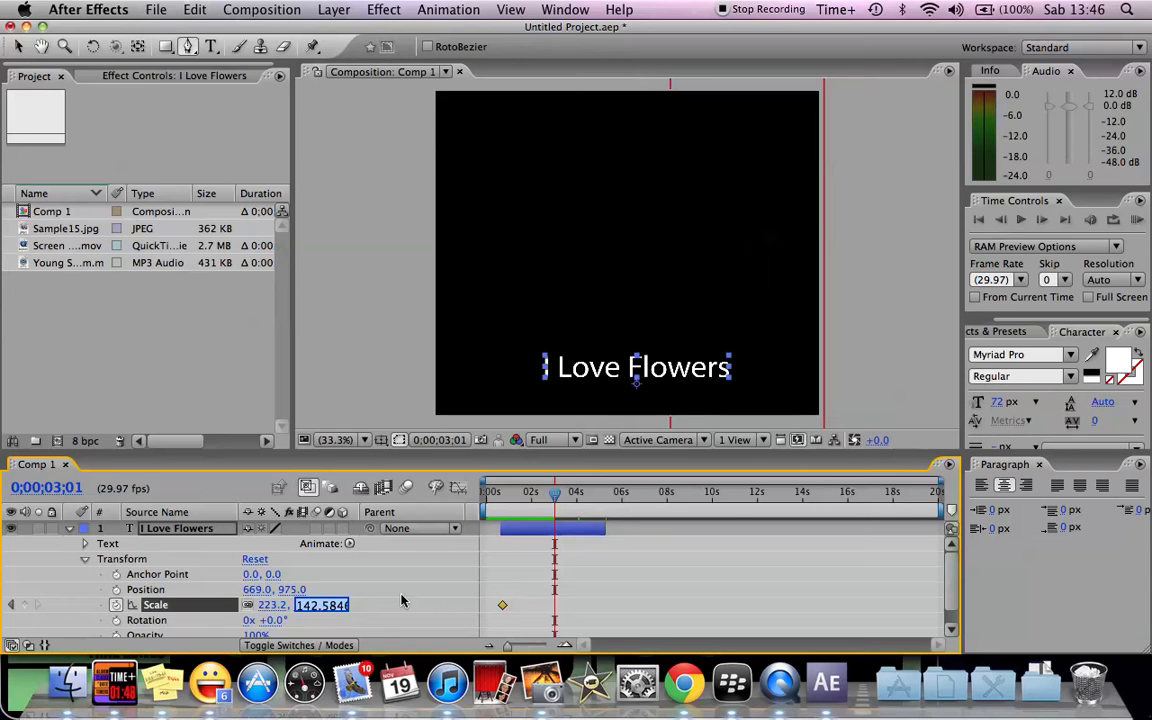
text(280)
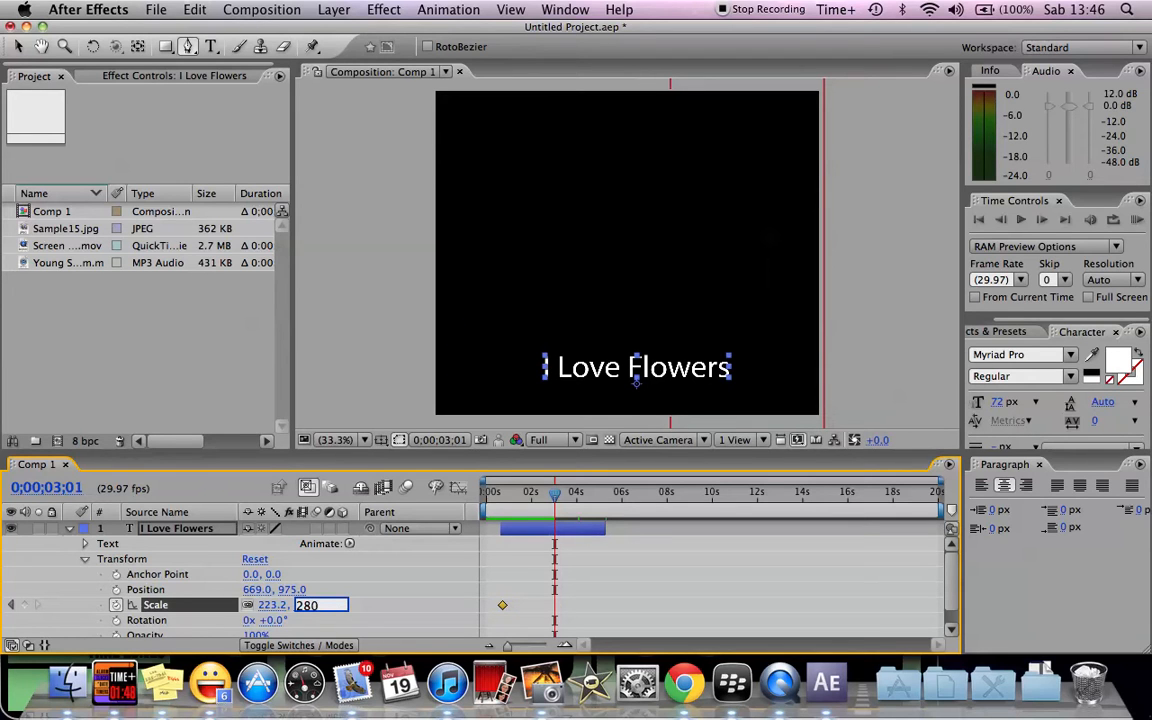
key(Return)
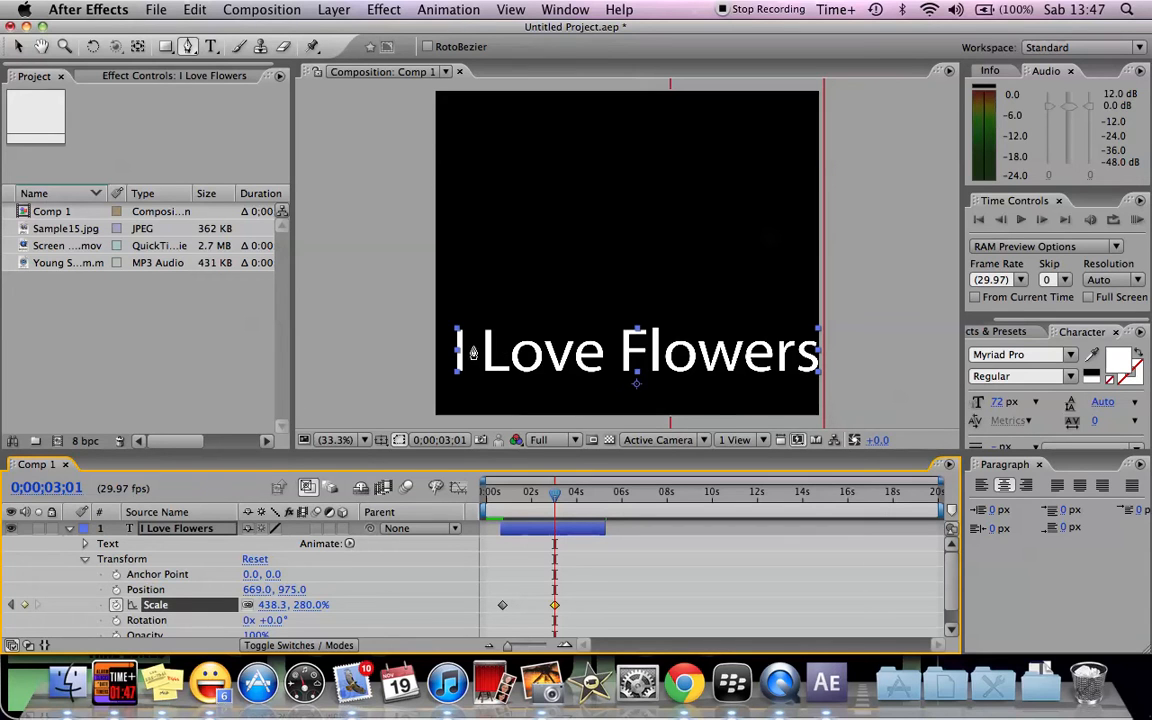
- Deselect the text layer with the Selection tool and preview the scaling animation from near the composition's start
click(18, 46)
click(490, 348)
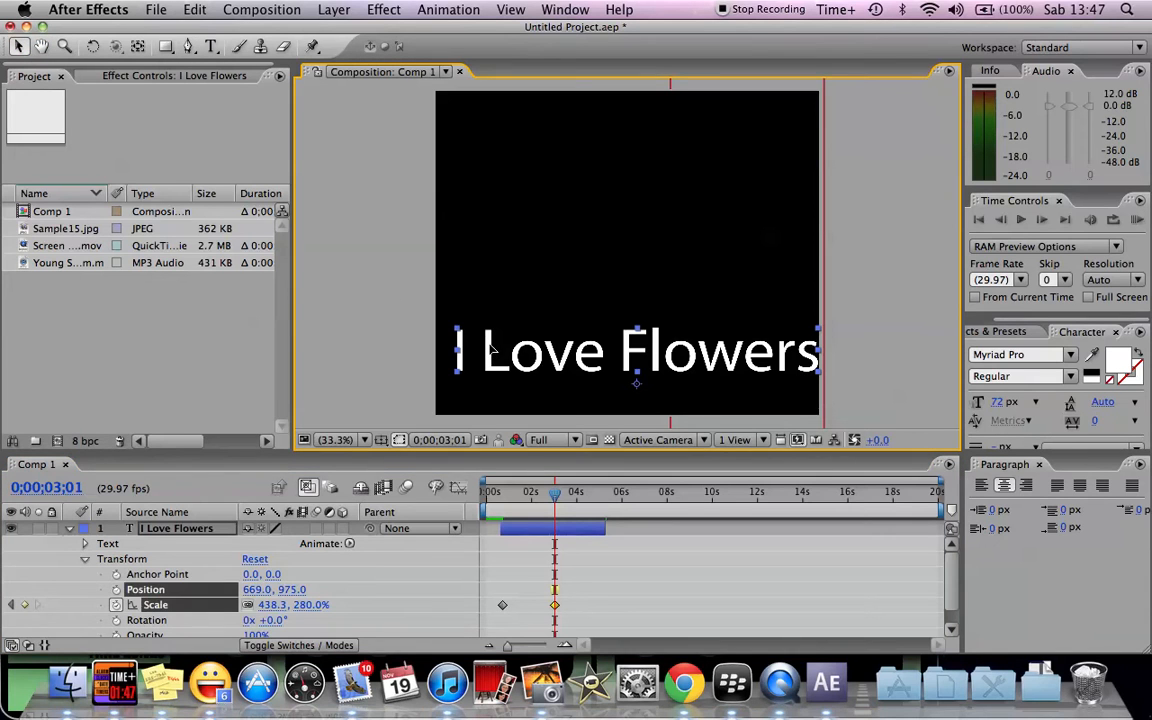
click(371, 332)
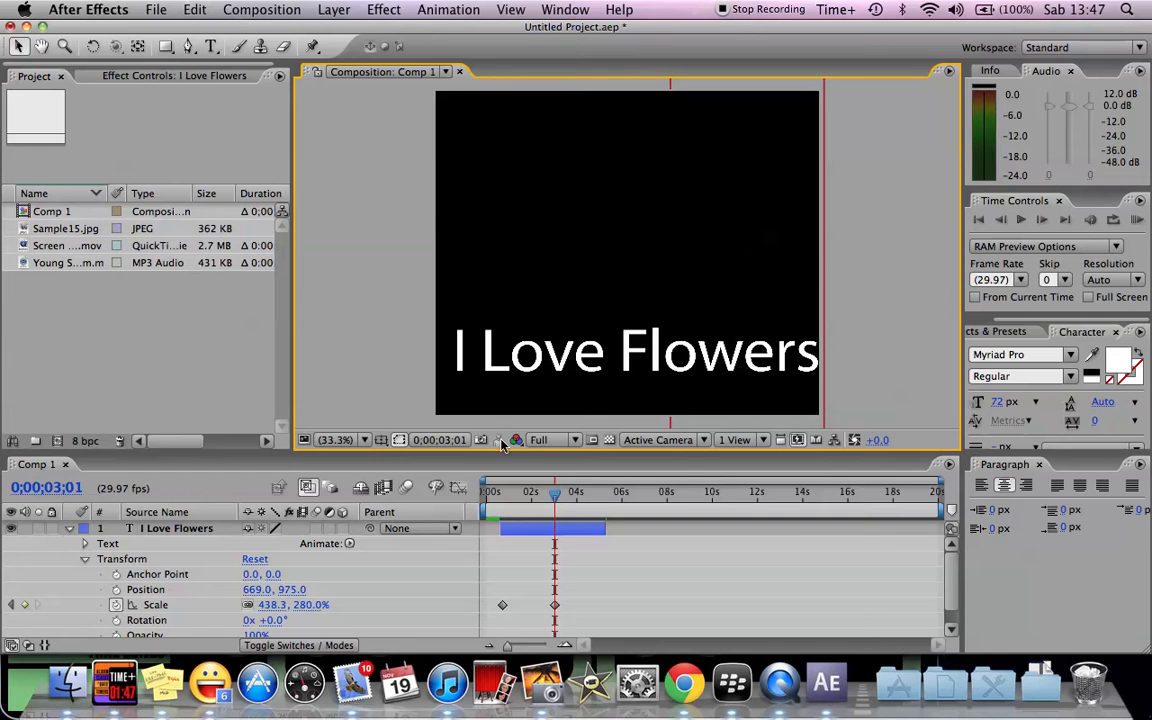
drag(552, 494, 490, 498)
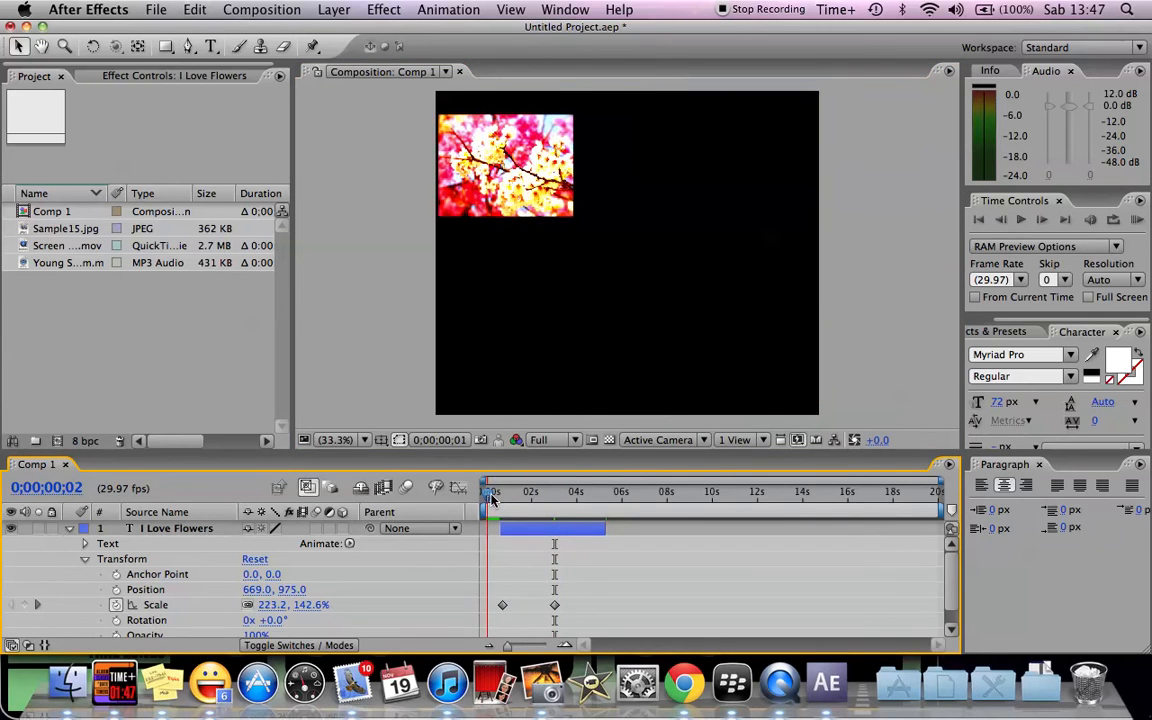
click(1021, 220)
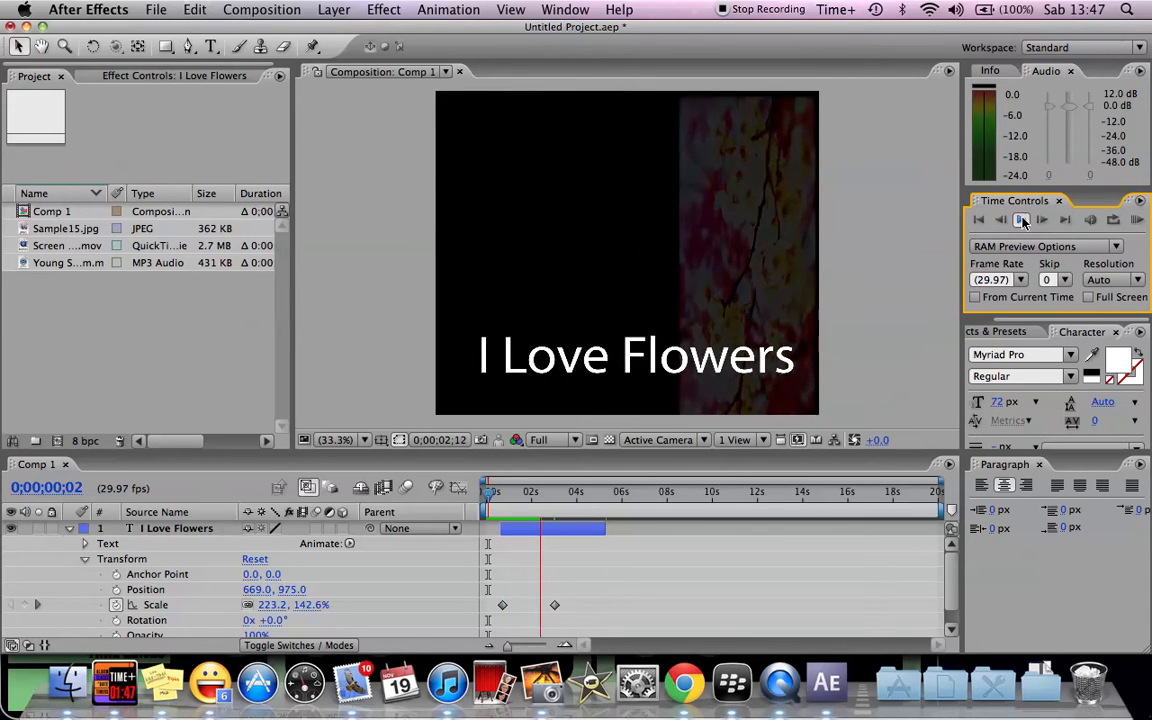
click(1022, 220)
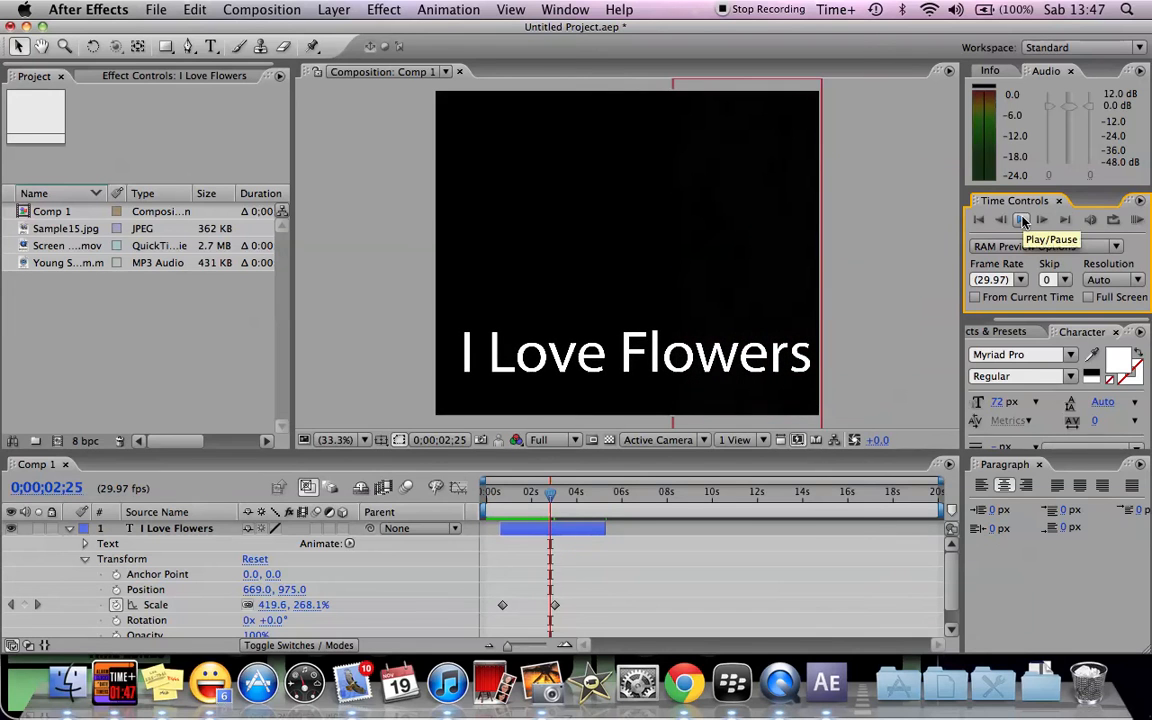
- Collapse the I Love Flowers layer's properties and return the current time to 0;00;00;00
click(85, 563)
click(85, 561)
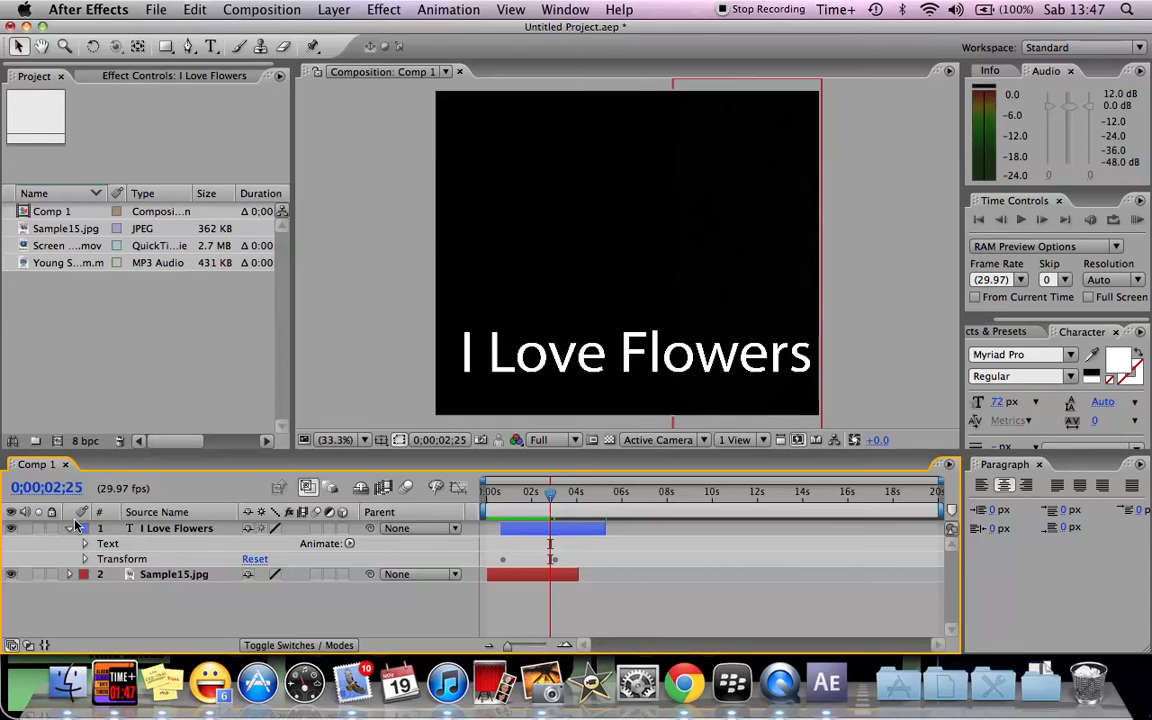
click(70, 529)
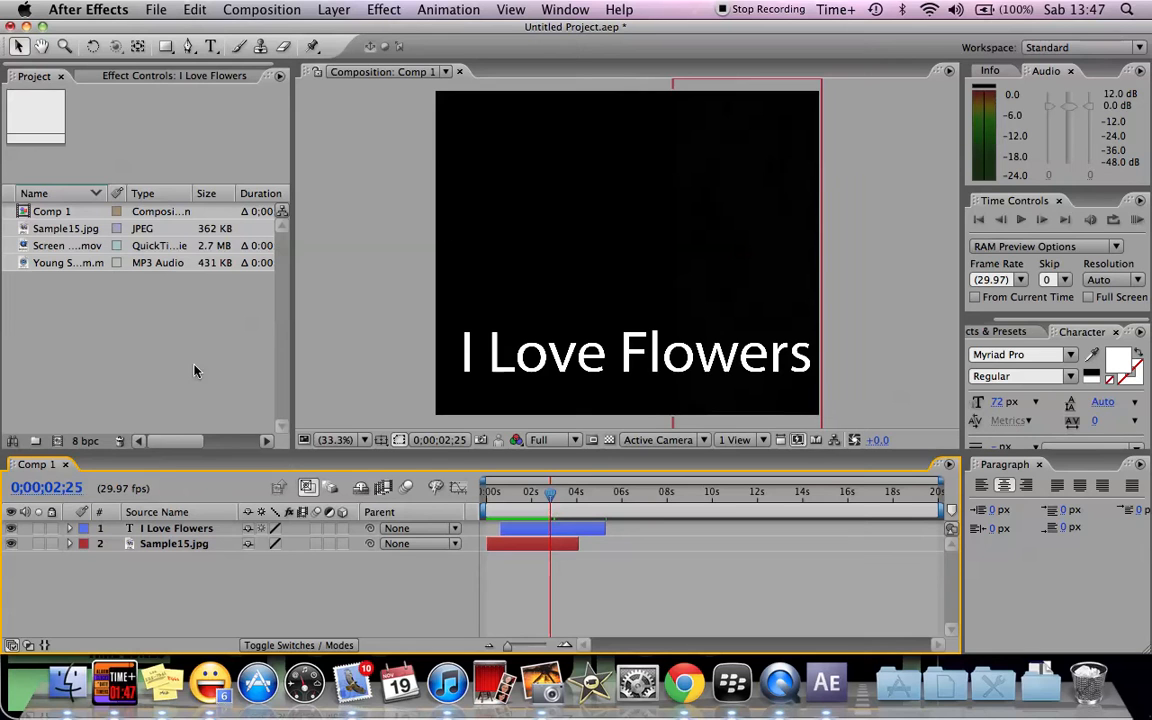
click(68, 530)
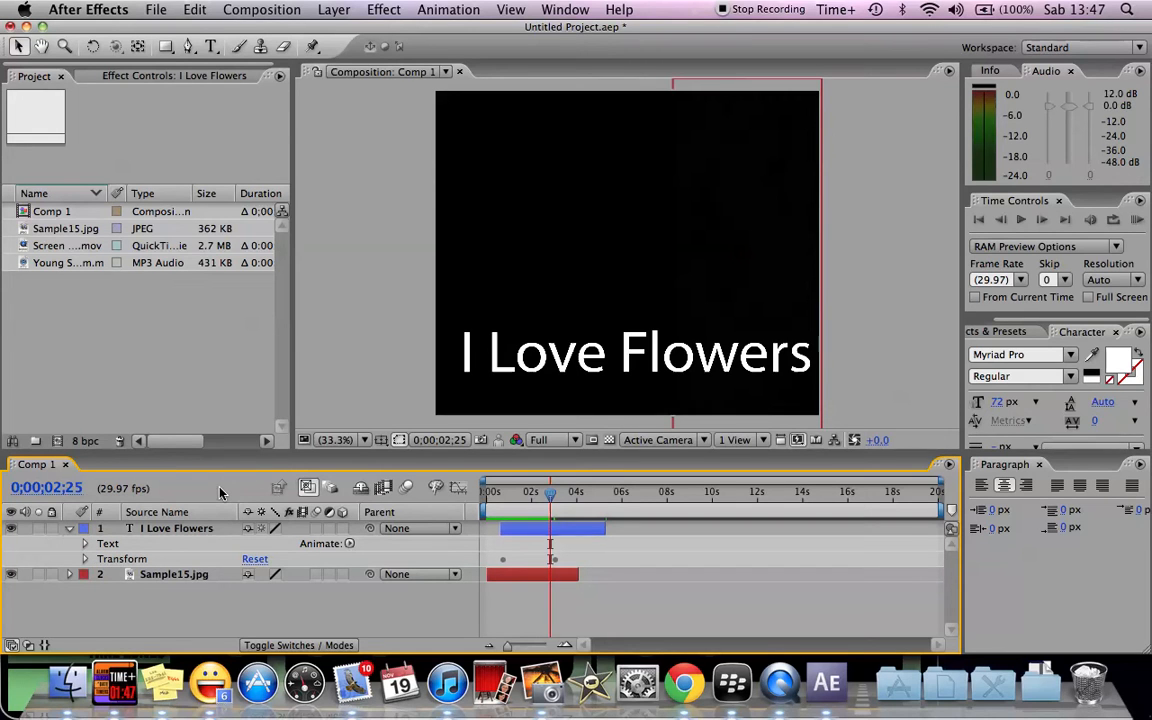
drag(553, 497, 488, 484)
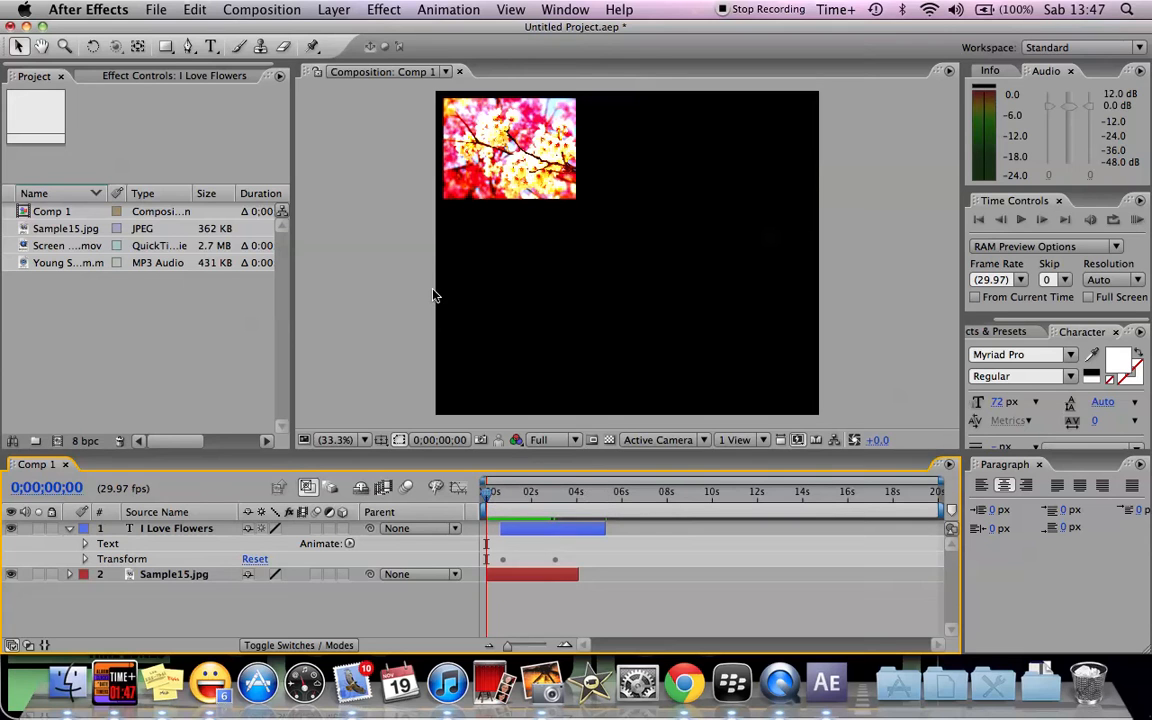
click(171, 576)
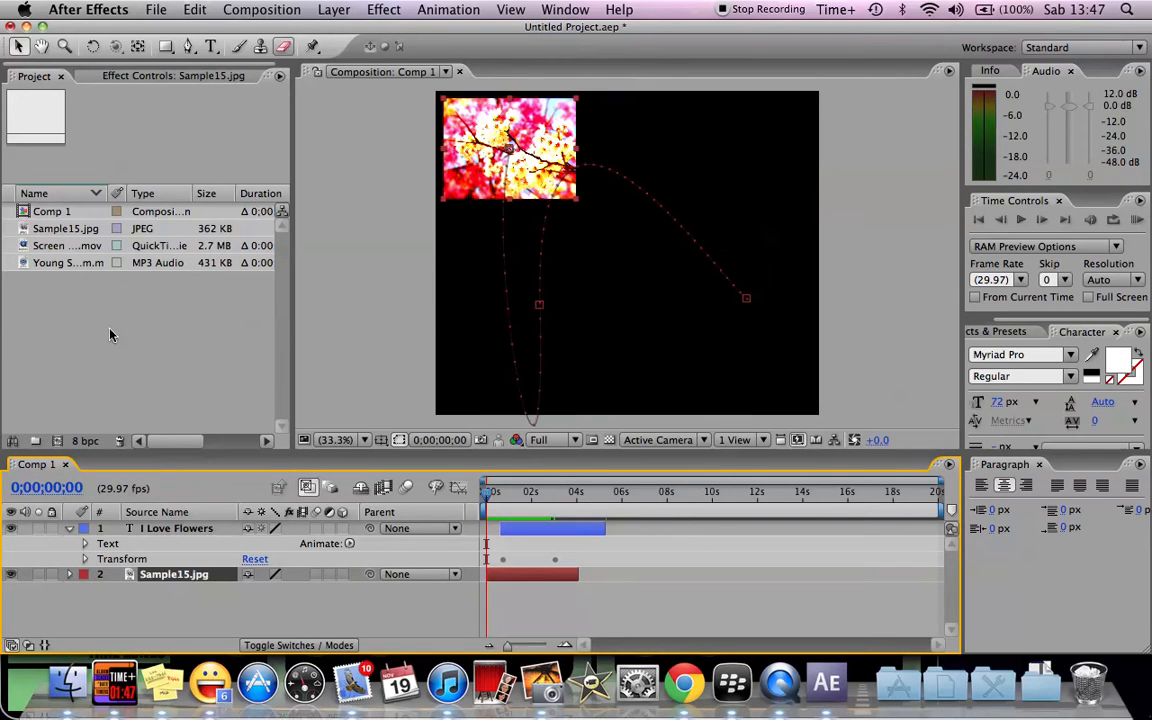
click(69, 529)
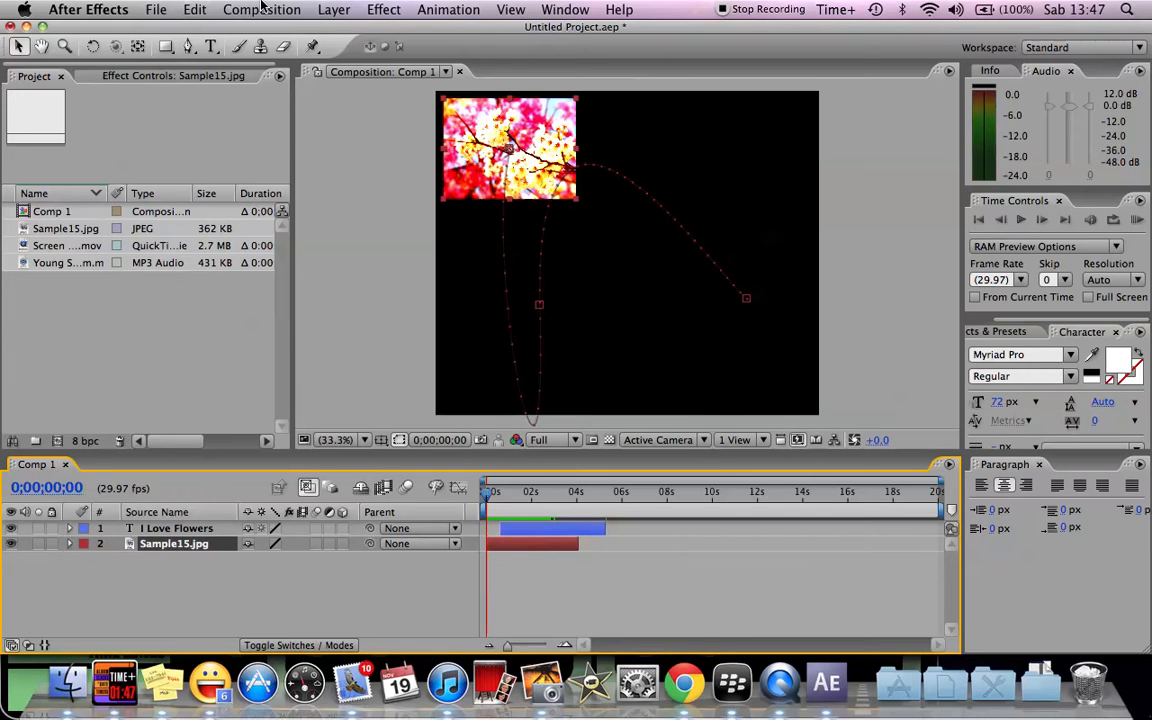
click(380, 8)
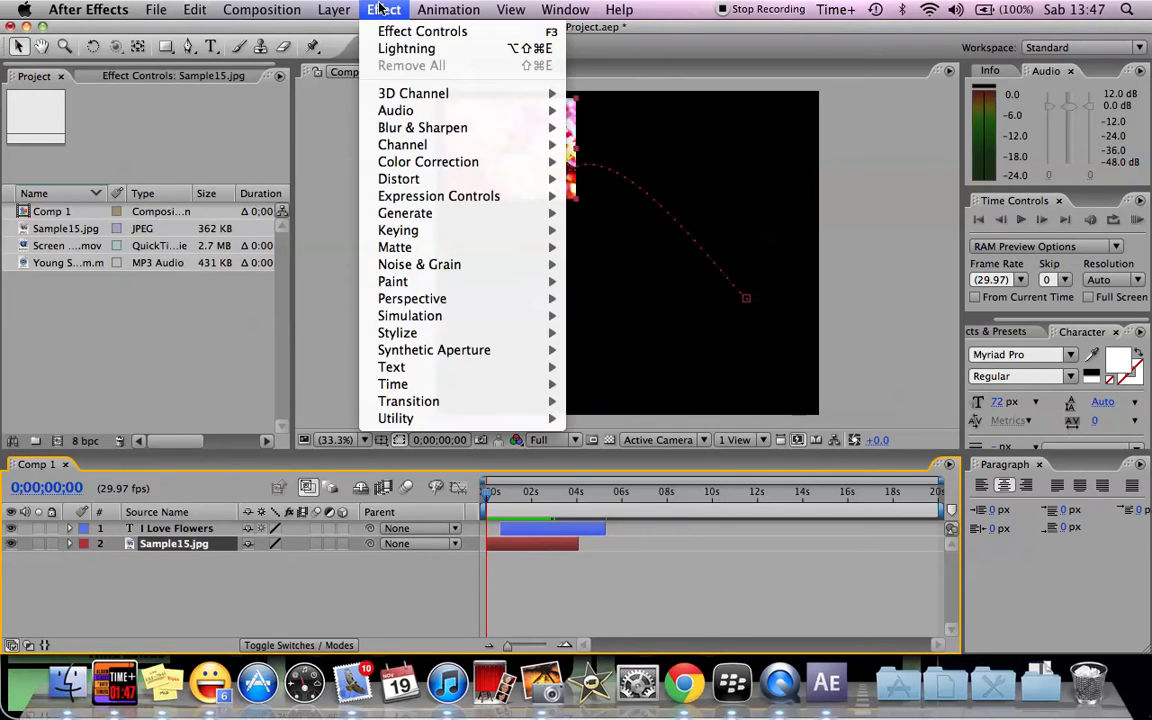
click(380, 8)
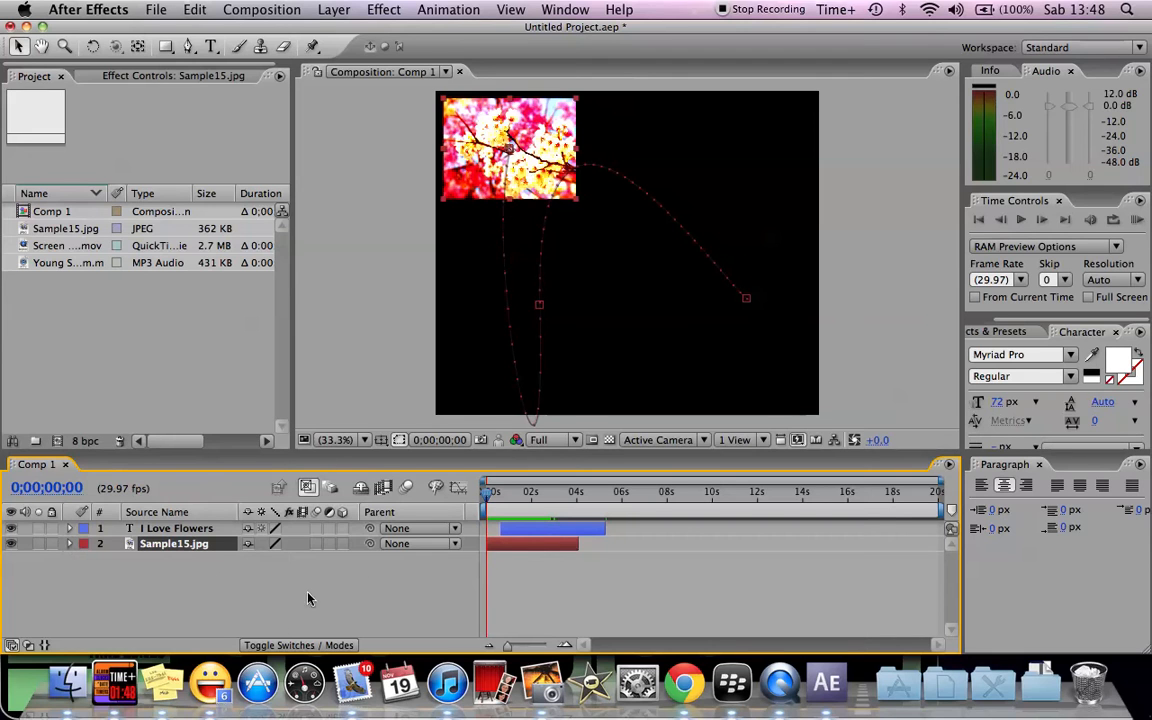
click(69, 544)
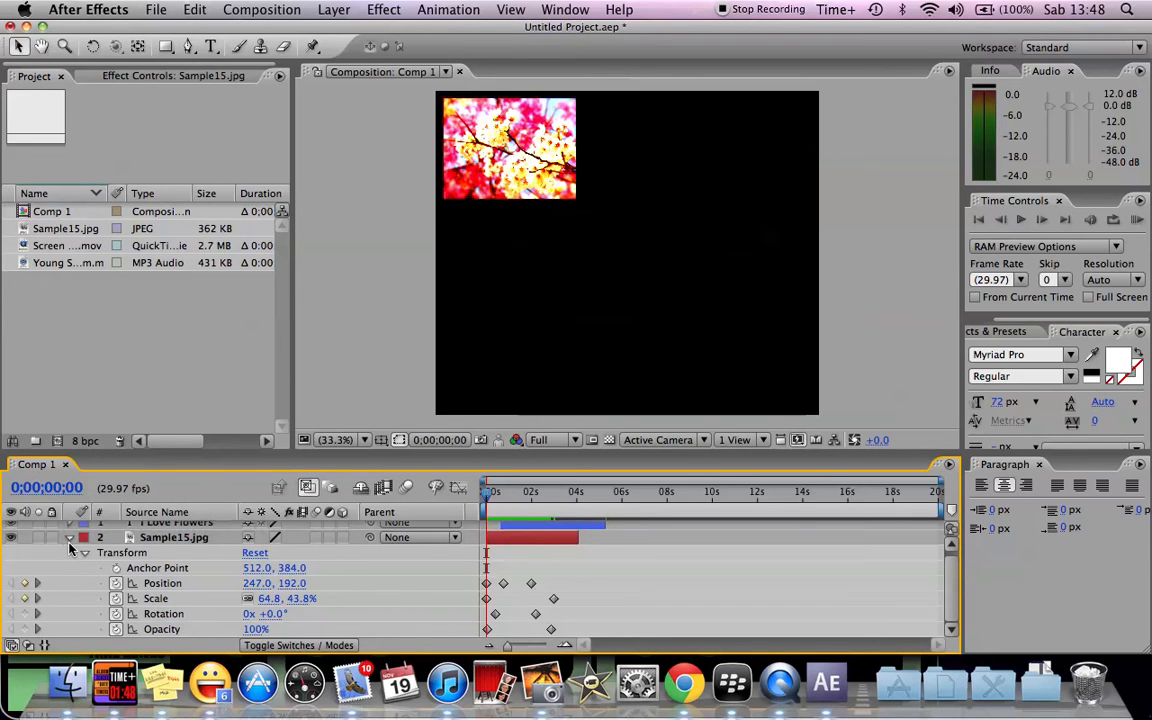
click(69, 540)
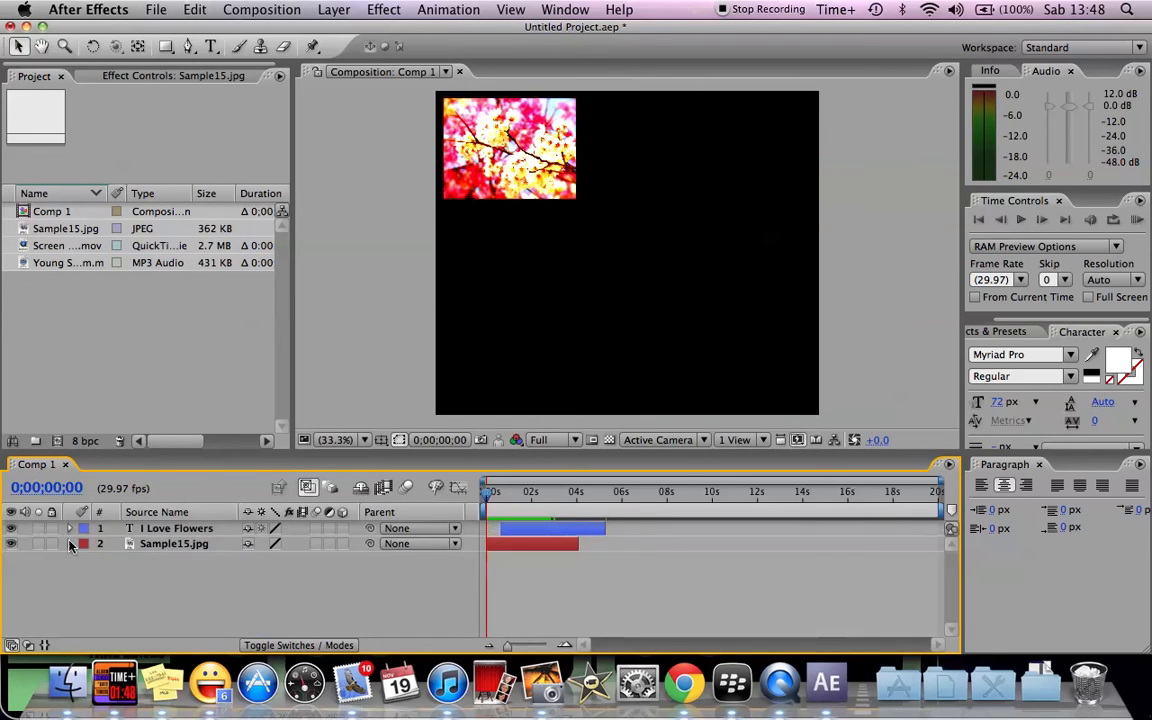
click(385, 9)
click(393, 8)
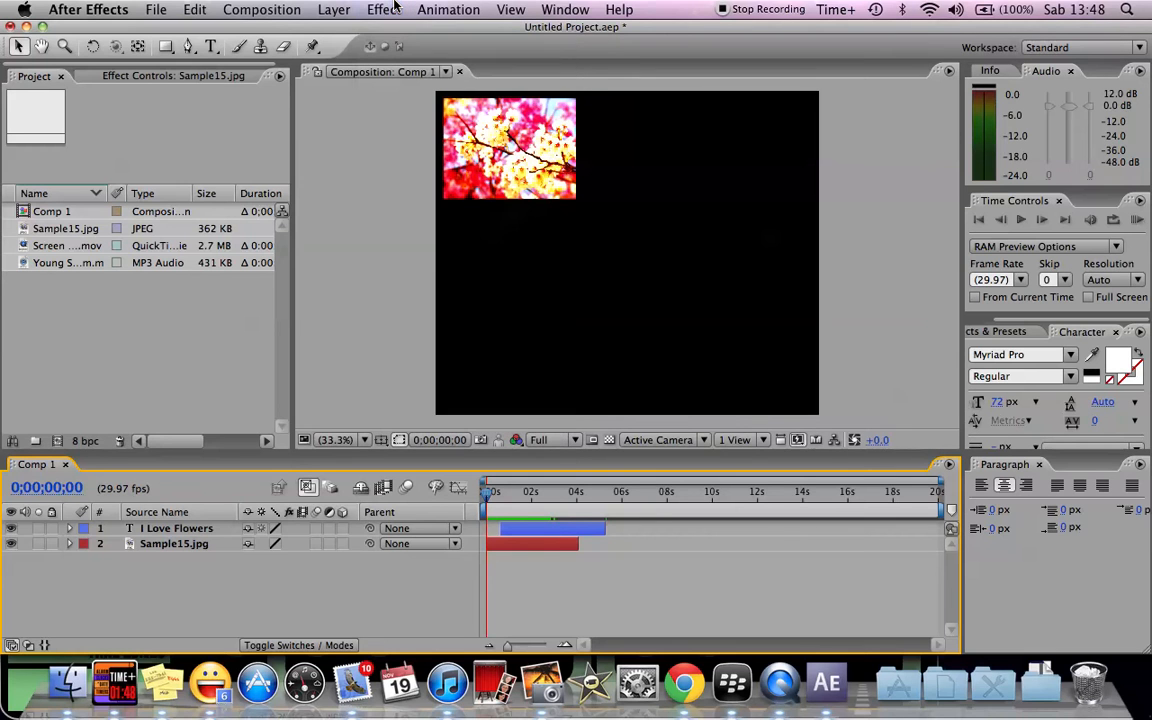
- Try the Foam simulation effect on the Sample15.jpg layer and remove it again
click(167, 544)
click(385, 8)
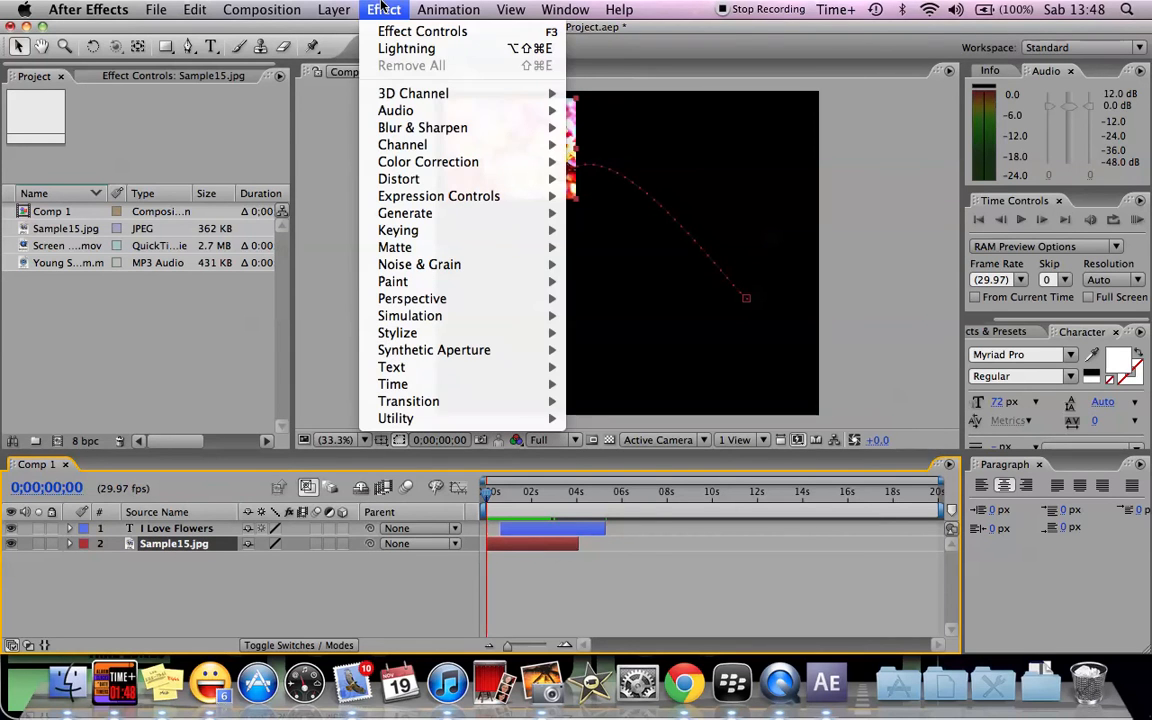
mouse_move(362, 160)
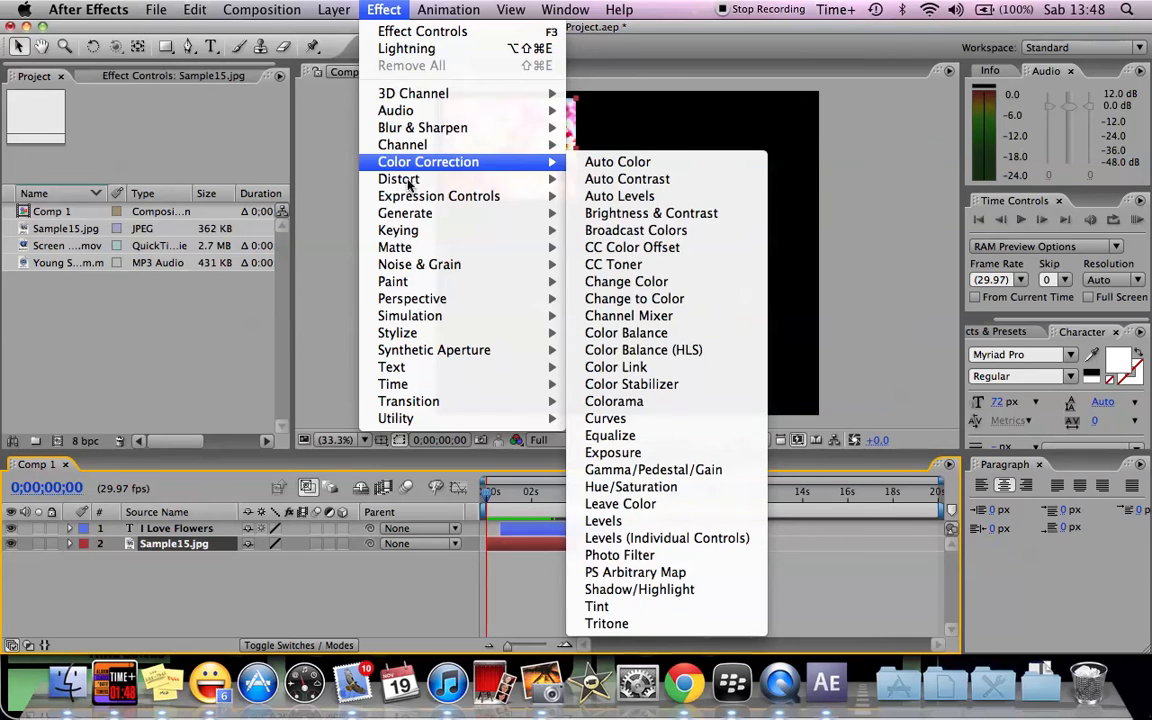
mouse_move(480, 318)
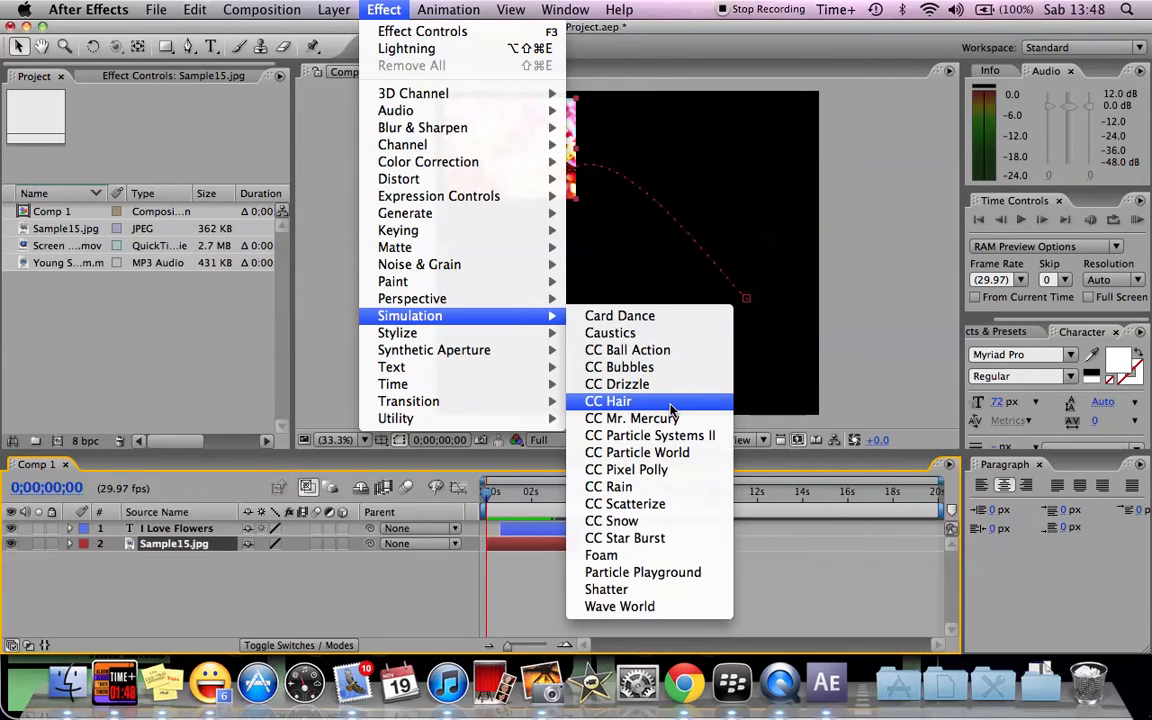
click(663, 556)
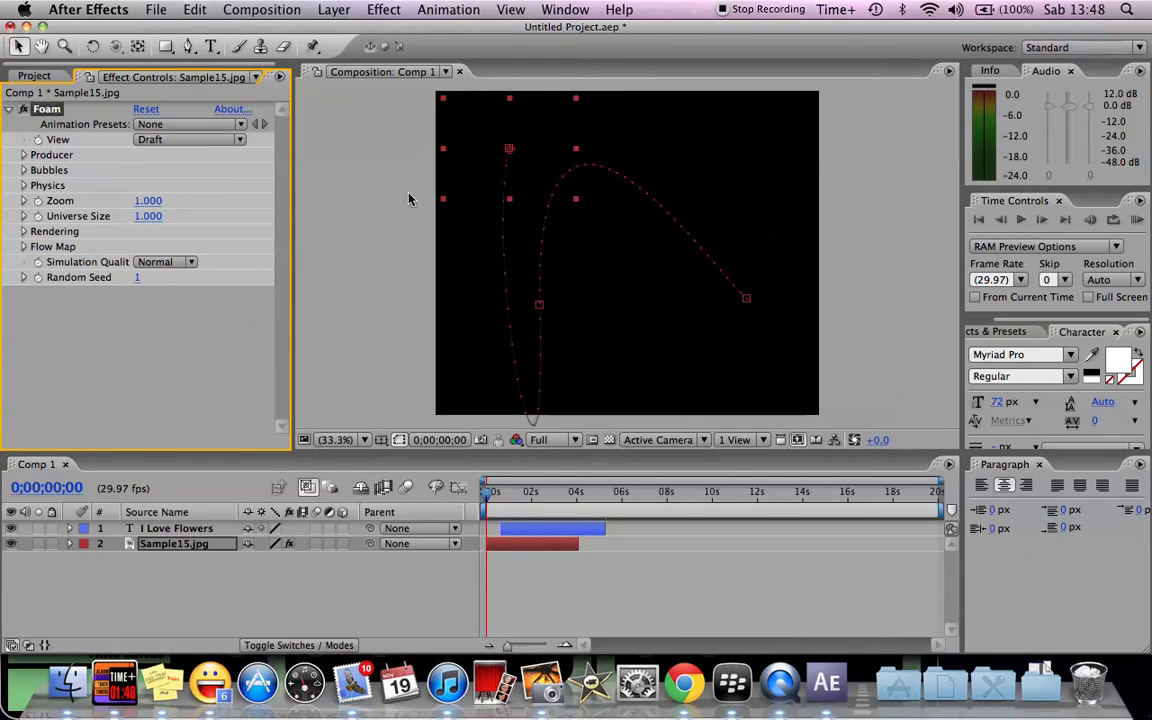
mouse_move(487, 497)
mouse_down()
mouse_move(499, 497)
mouse_move(483, 497)
mouse_up()
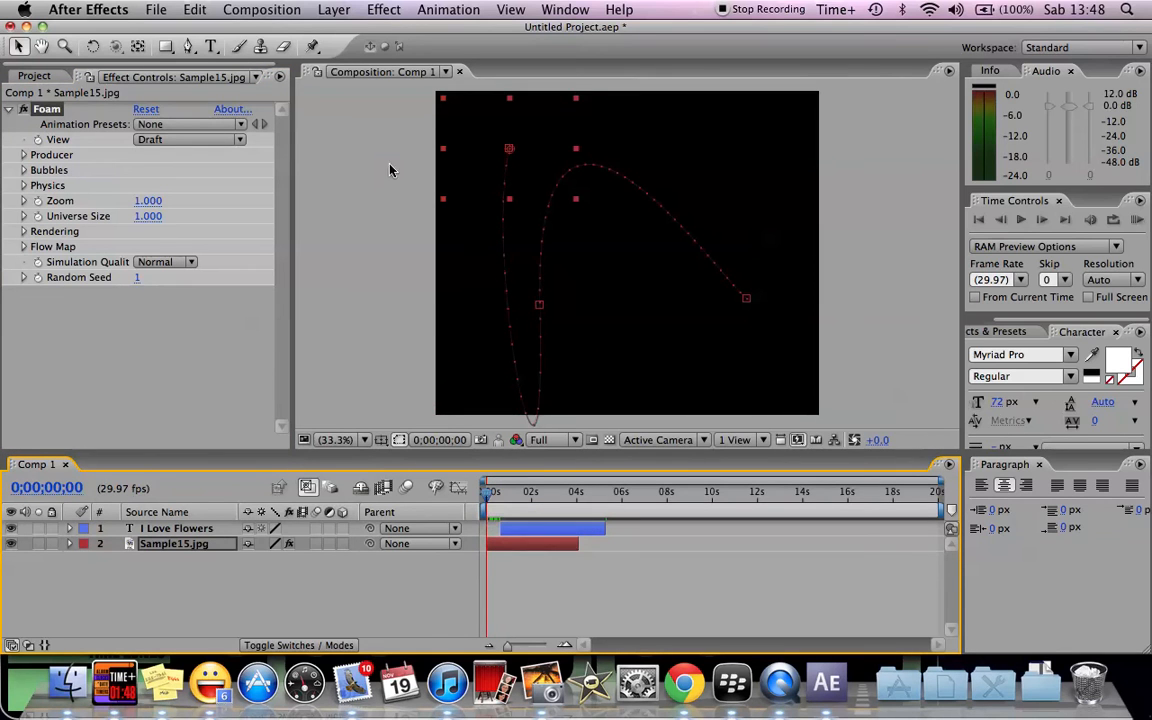
click(45, 111)
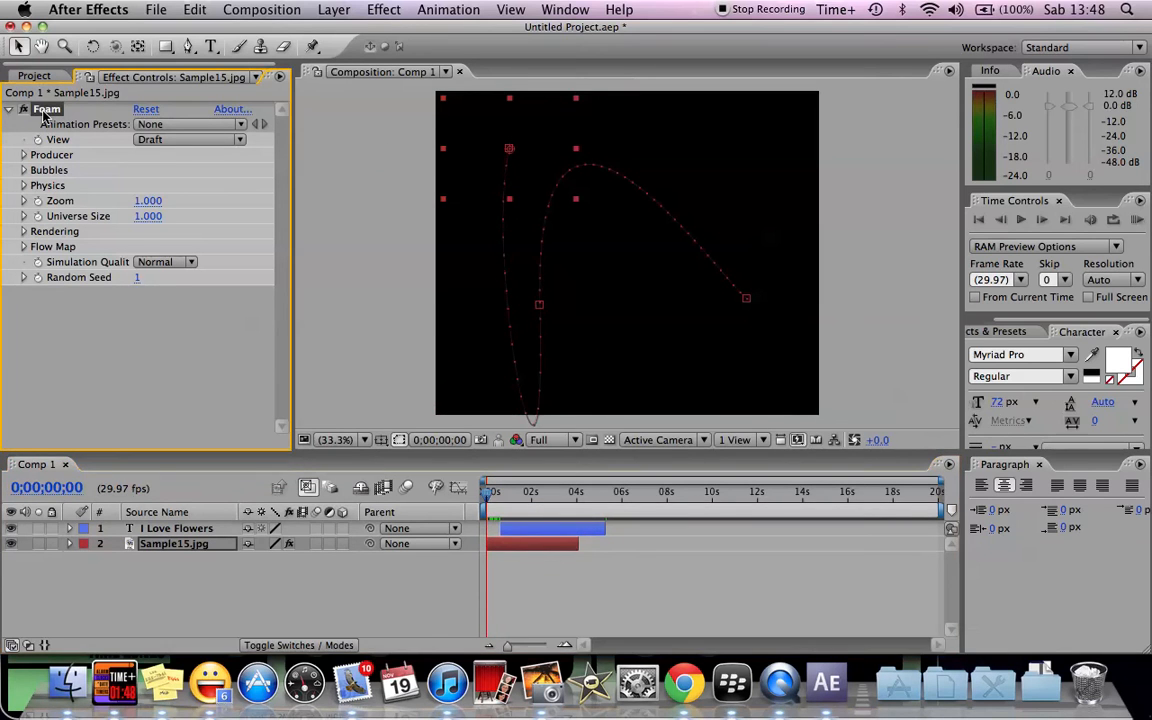
key(Delete)
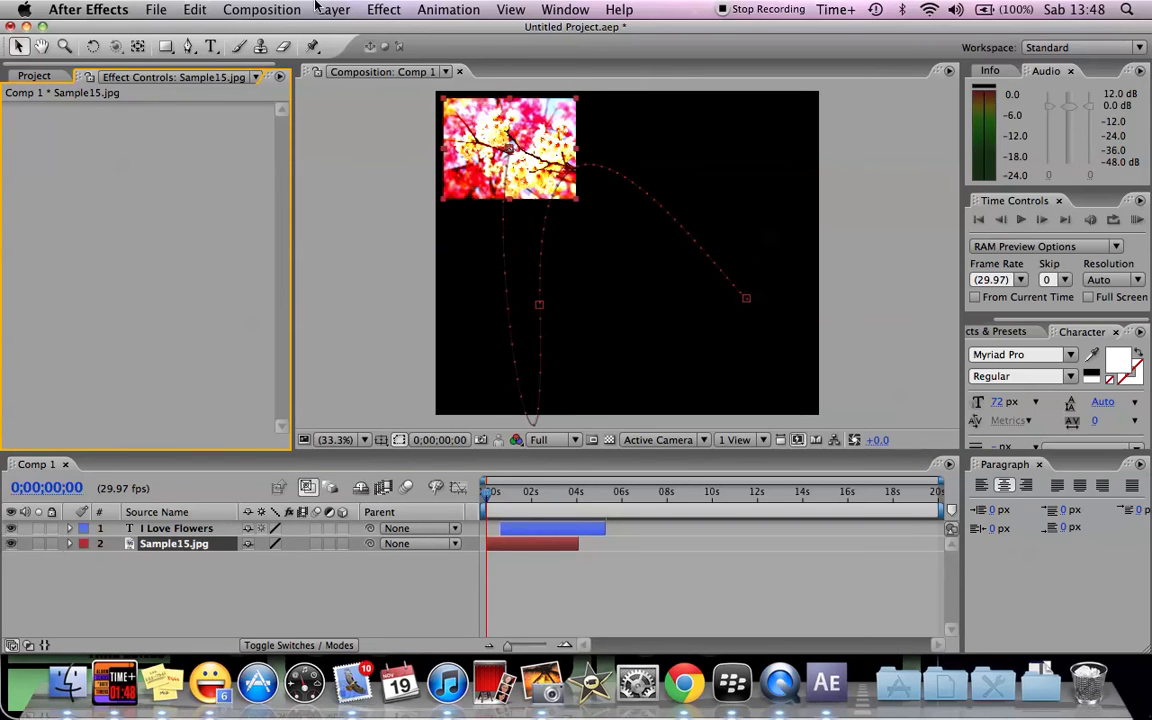
- Apply the Gradient Wipe transition effect to the Sample15.jpg layer
click(398, 9)
mouse_move(456, 270)
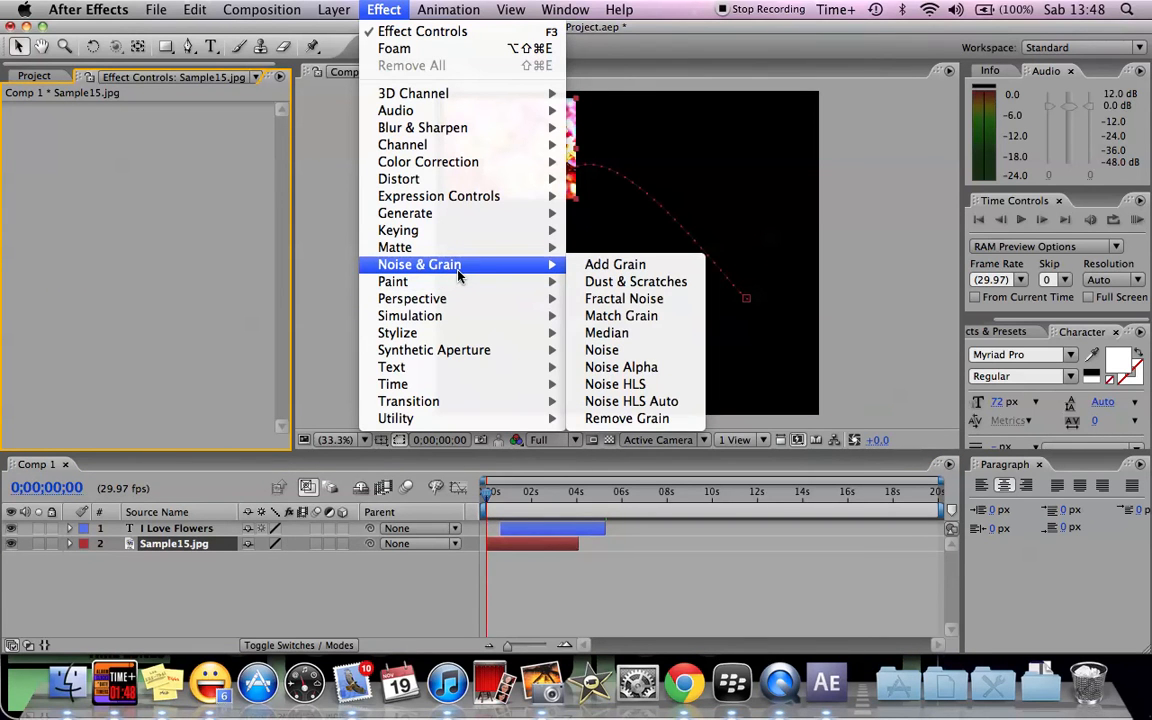
mouse_move(492, 404)
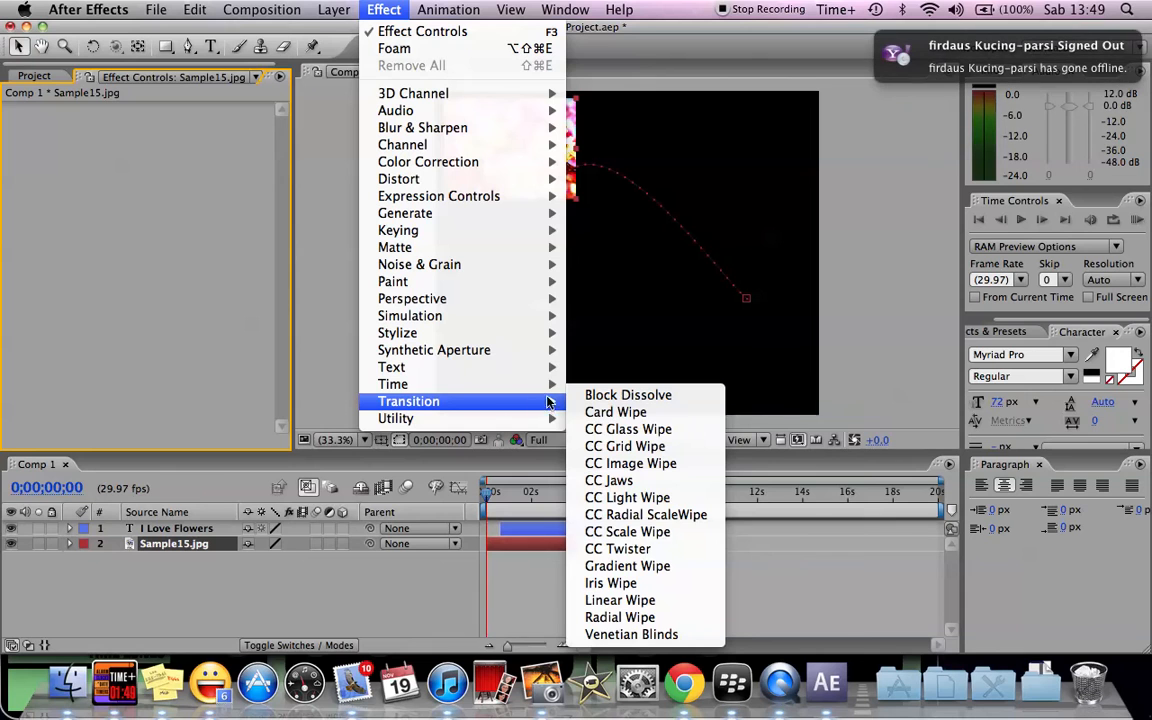
click(628, 566)
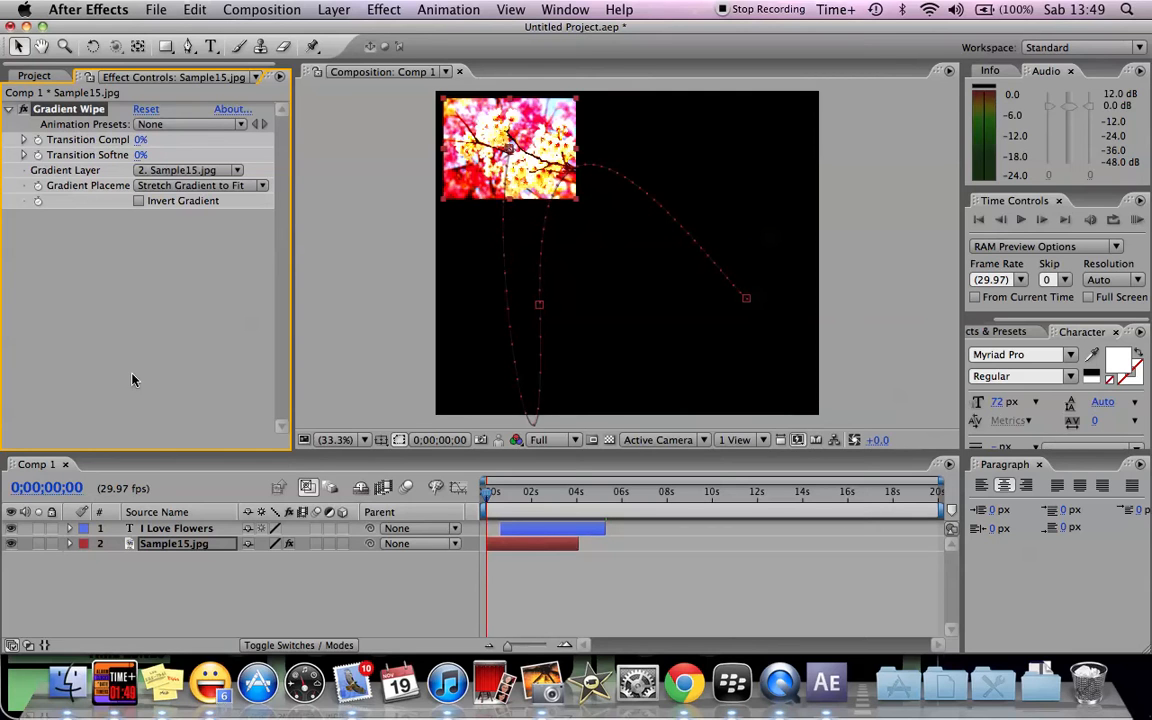
click(70, 543)
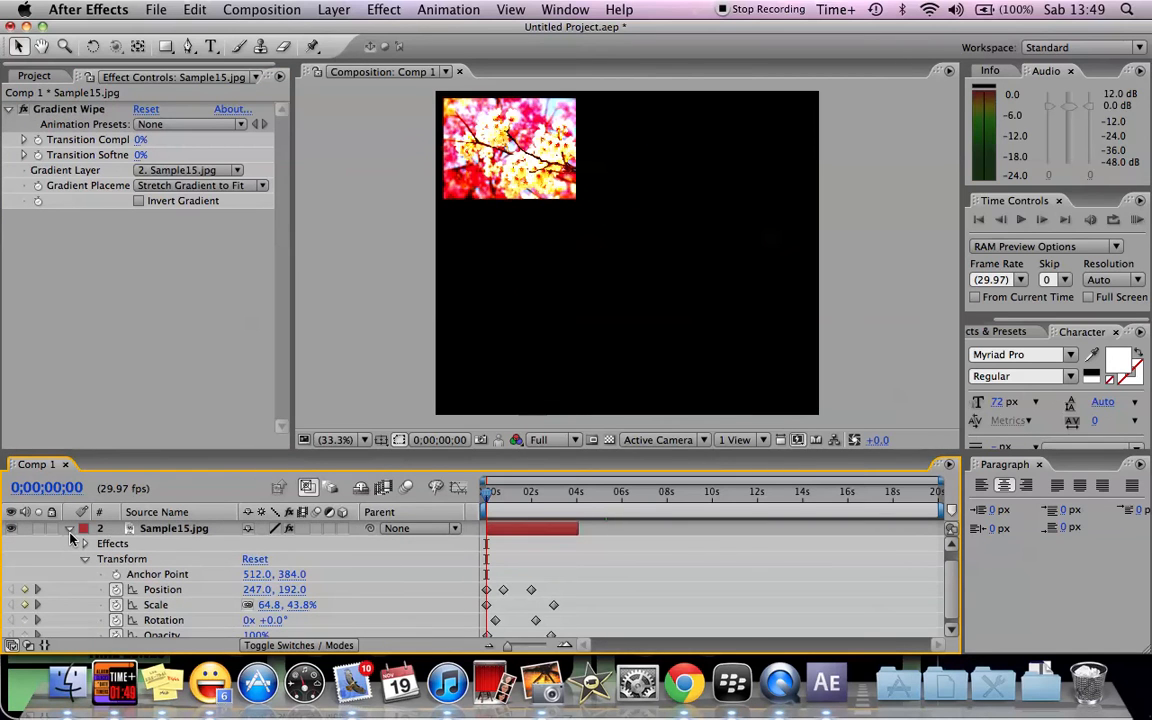
click(70, 531)
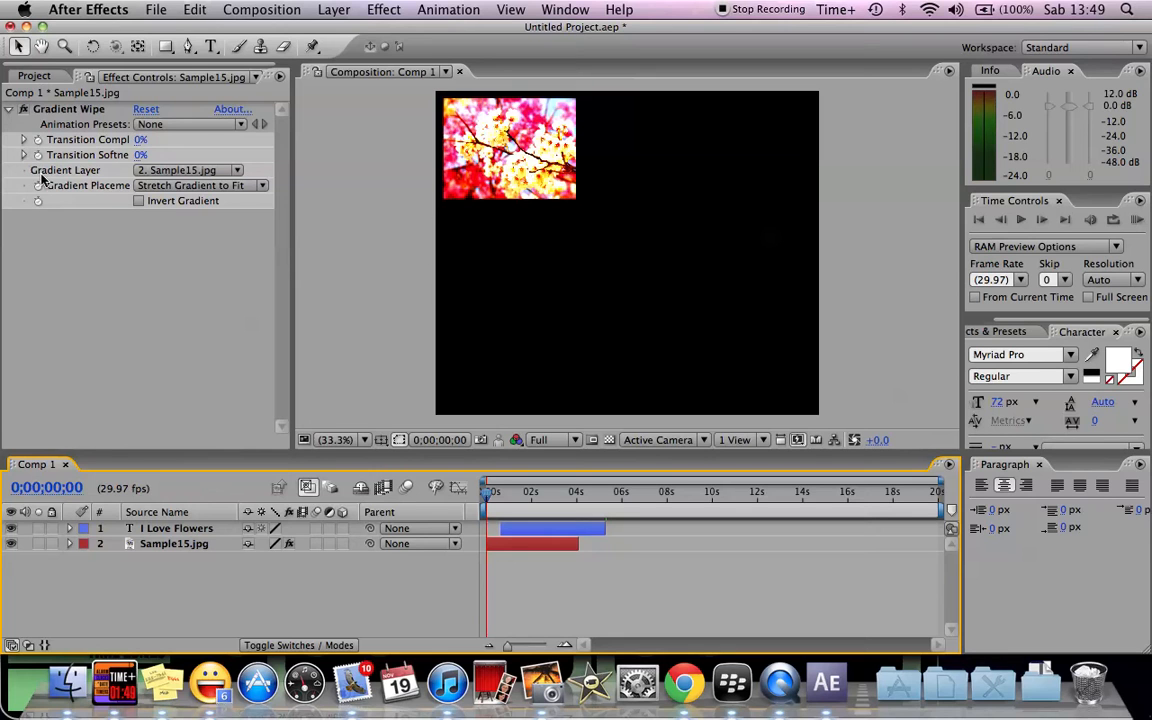
click(22, 140)
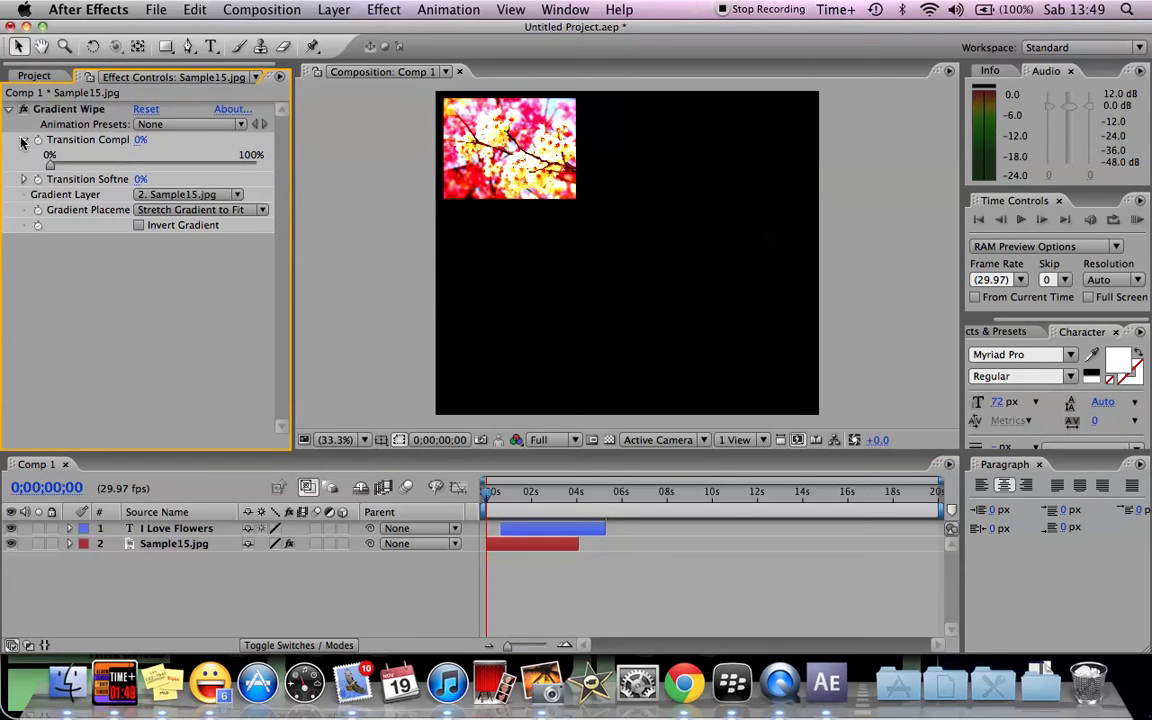
click(22, 140)
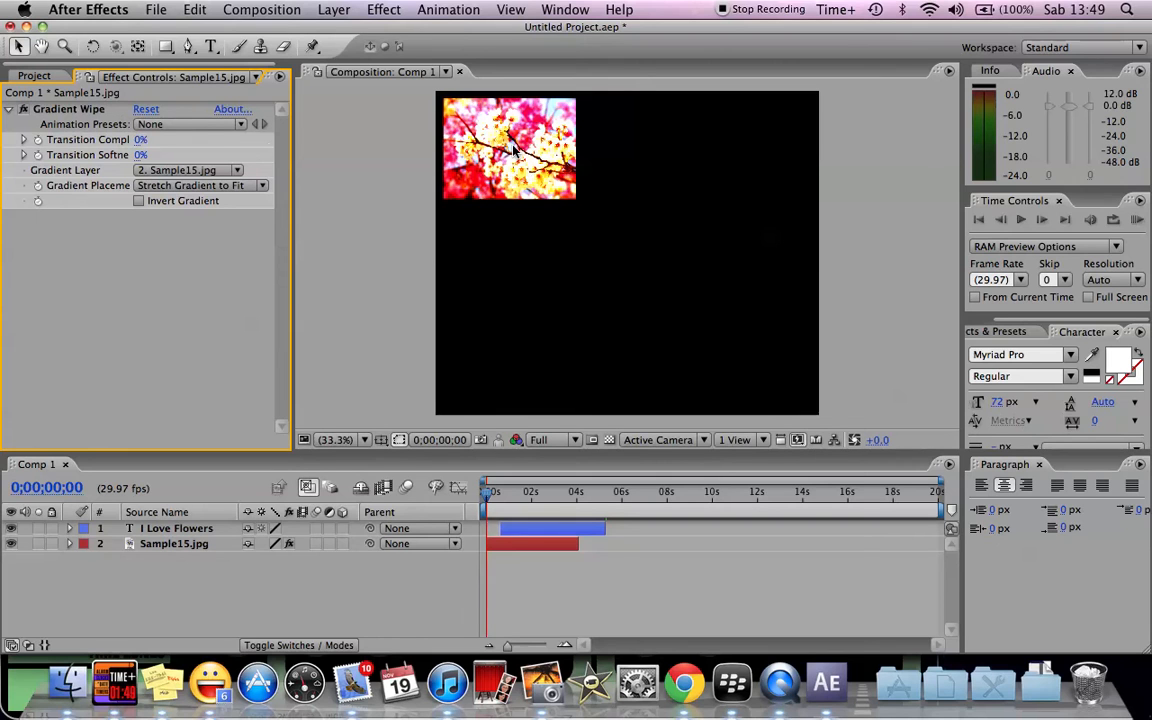
click(154, 126)
click(1, 345)
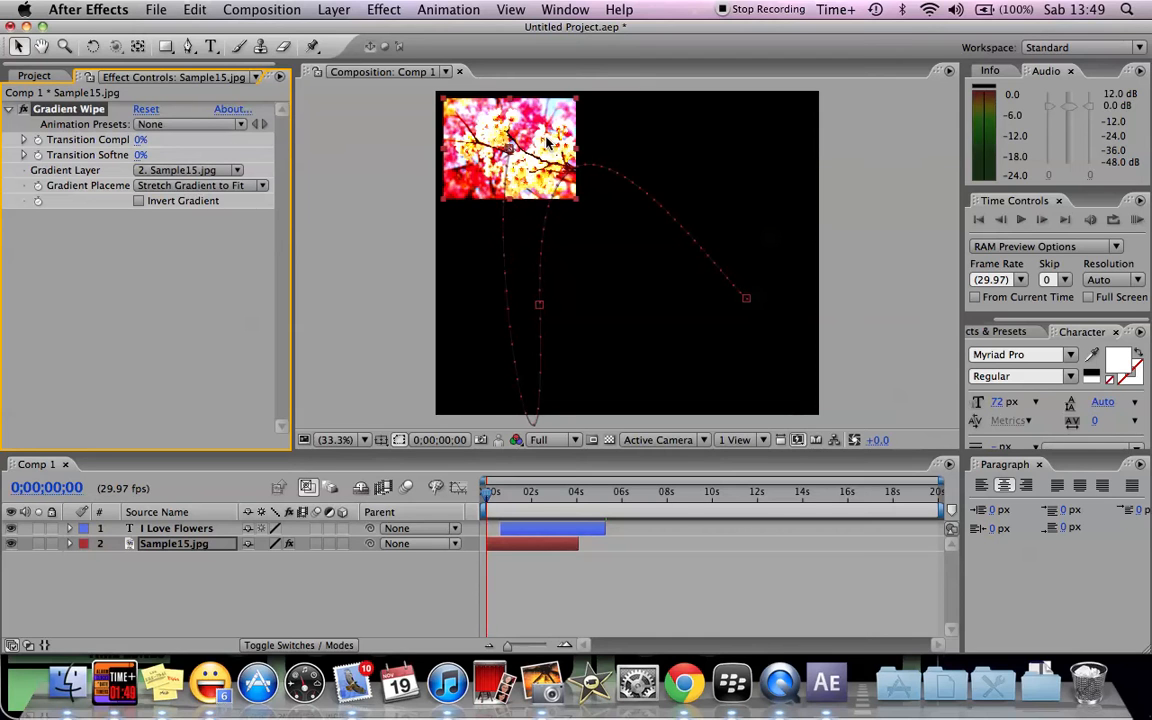
- Keyframe the Gradient Wipe's Transition Completion on Sample15.jpg from 0% at 0;00;00;01 to 100% at 0;00;01;15
mouse_move(490, 493)
mouse_down()
mouse_move(540, 497)
mouse_move(508, 500)
mouse_up()
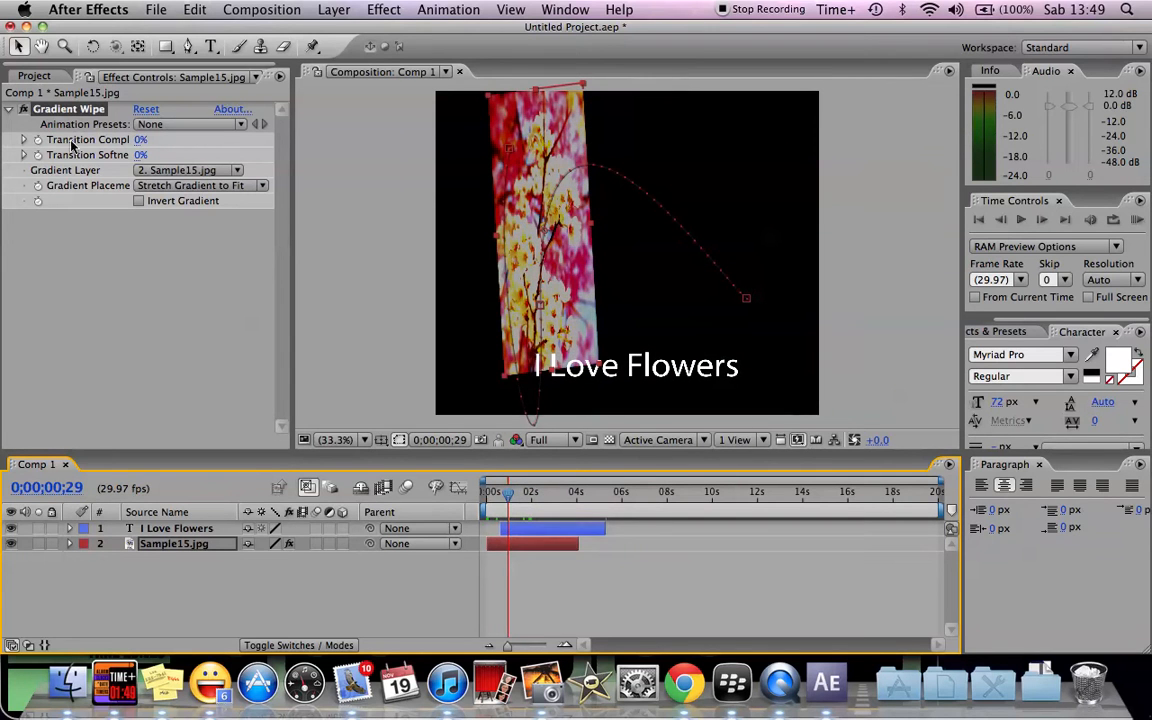
drag(507, 505, 486, 503)
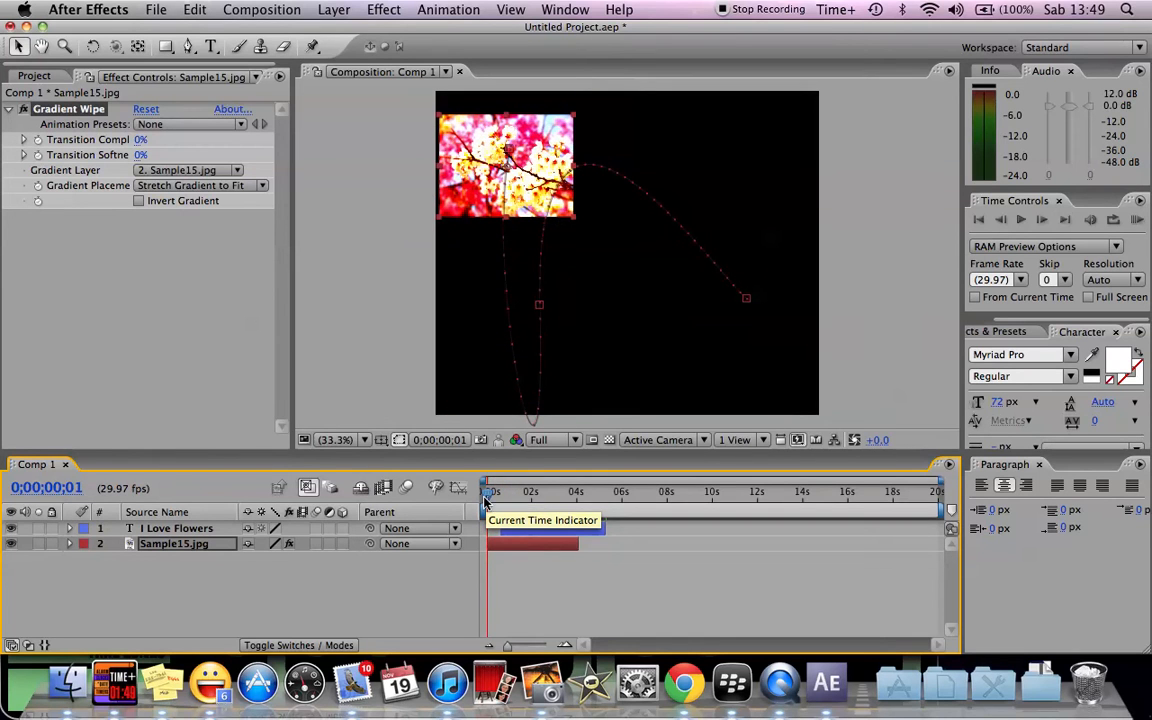
click(38, 140)
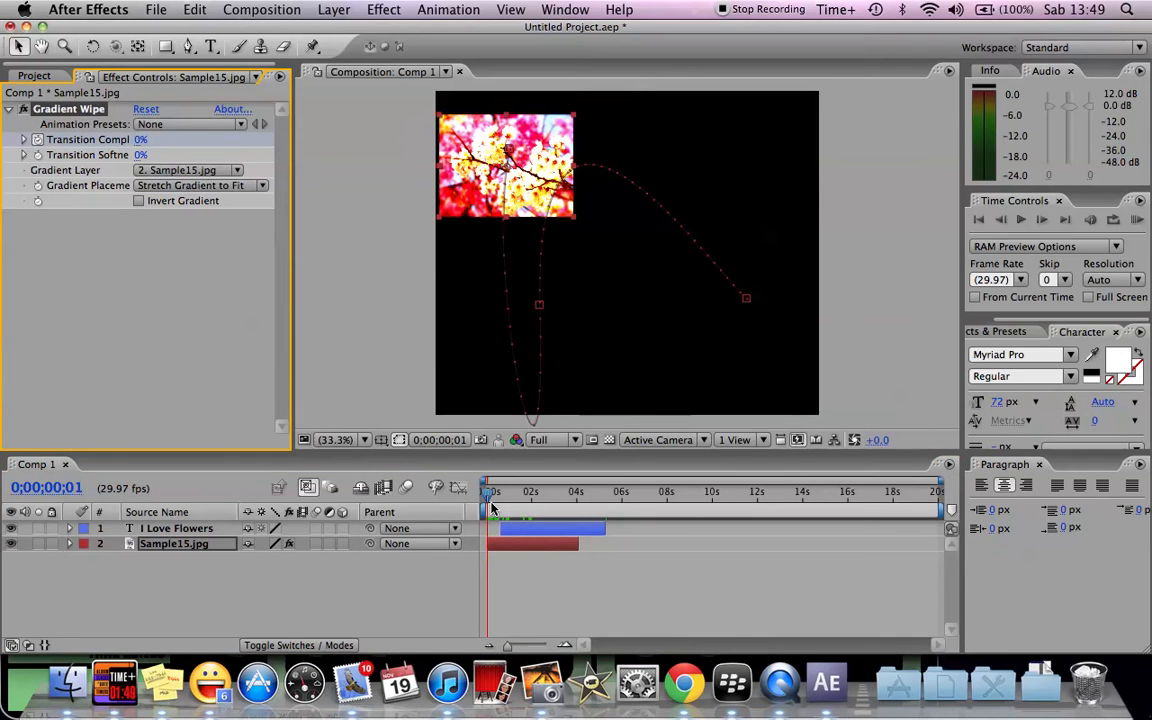
drag(488, 493, 520, 497)
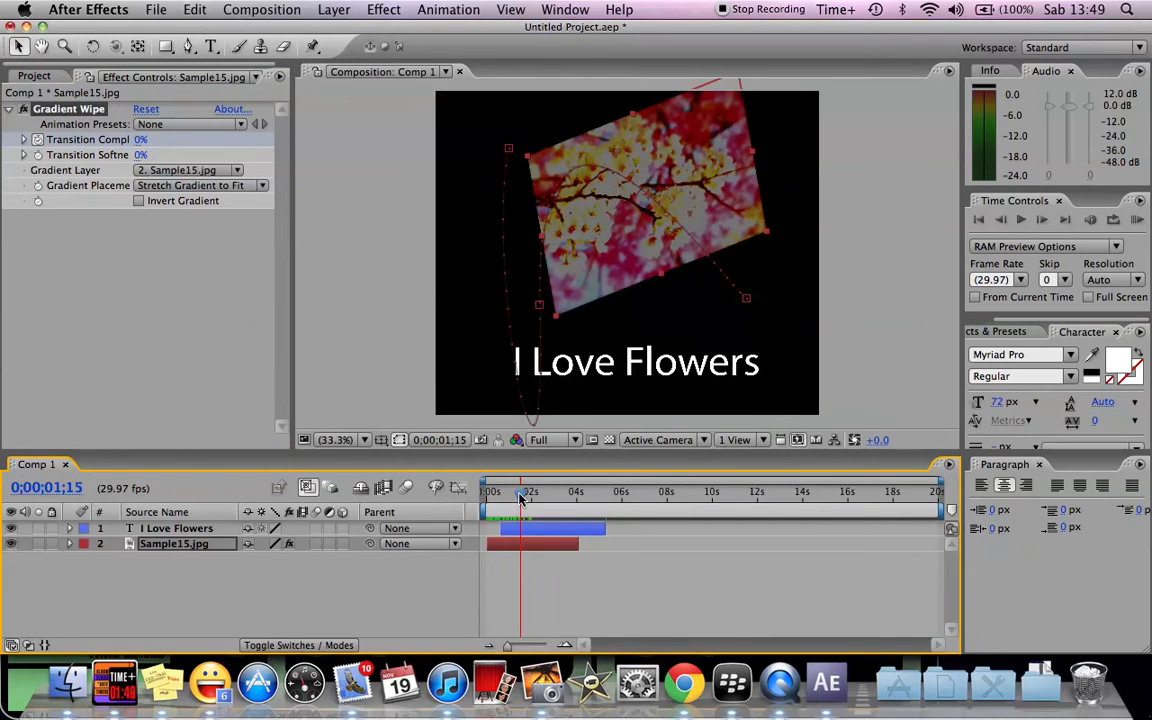
click(140, 141)
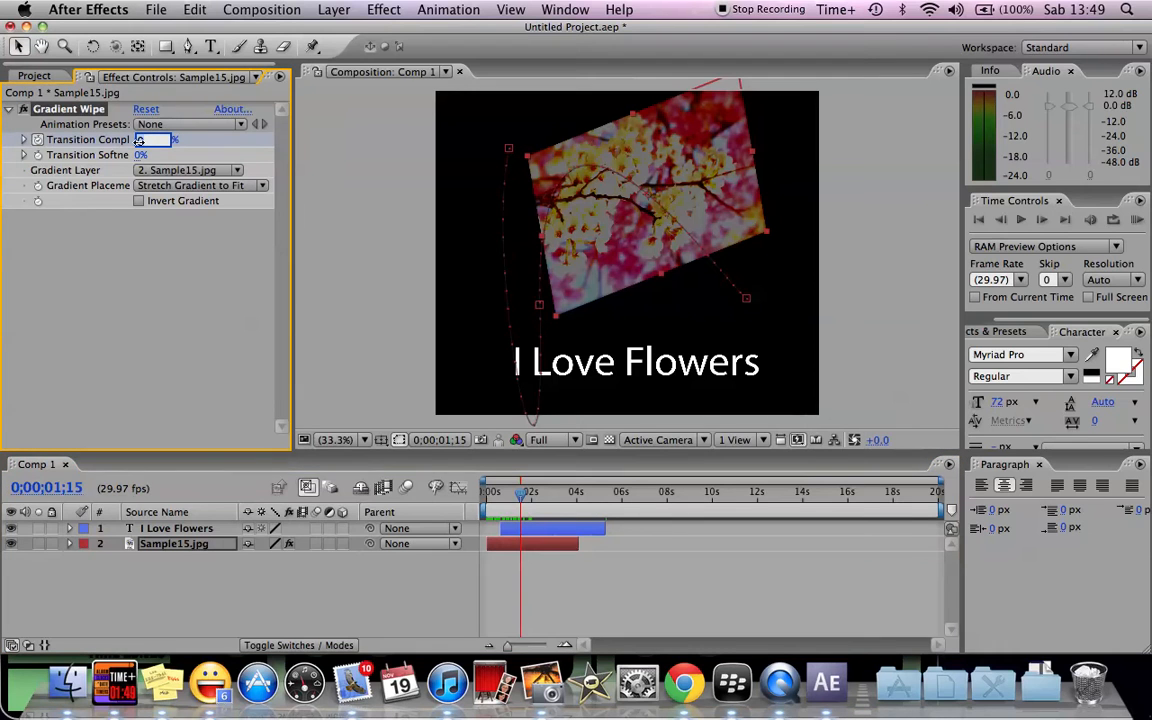
text(100)
key(Return)
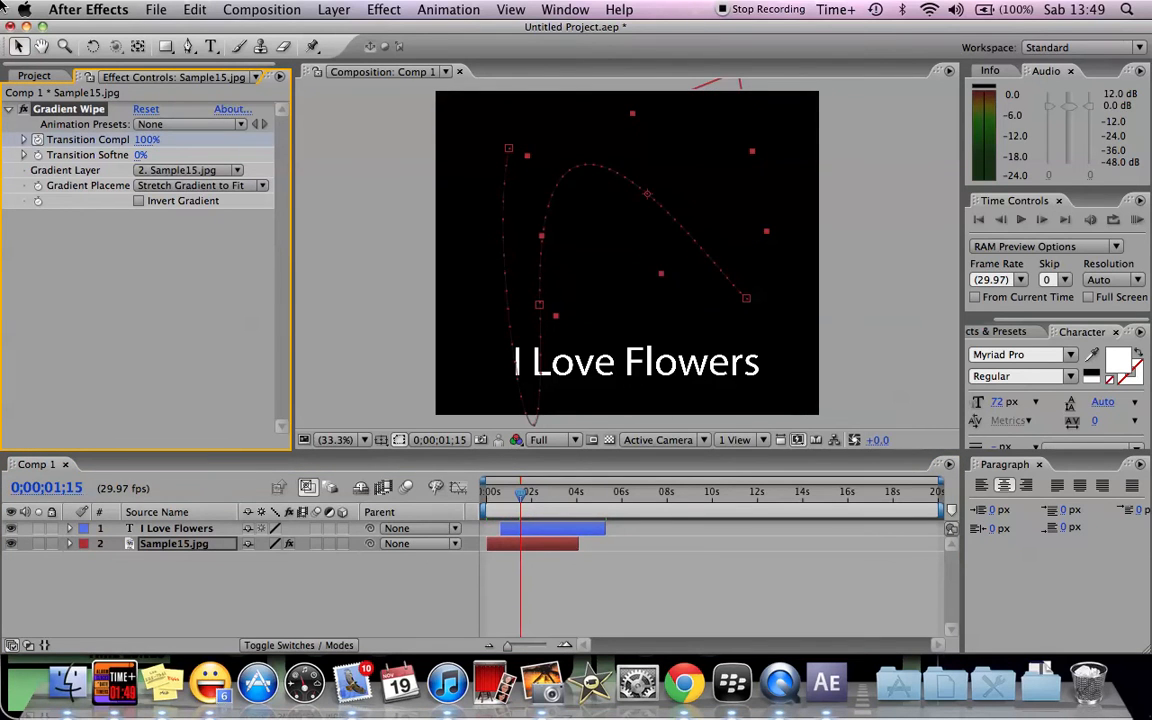
- Expand the Sample15.jpg layer's effects in the timeline to examine the Gradient Wipe keyframes, and deselect the layer
click(69, 544)
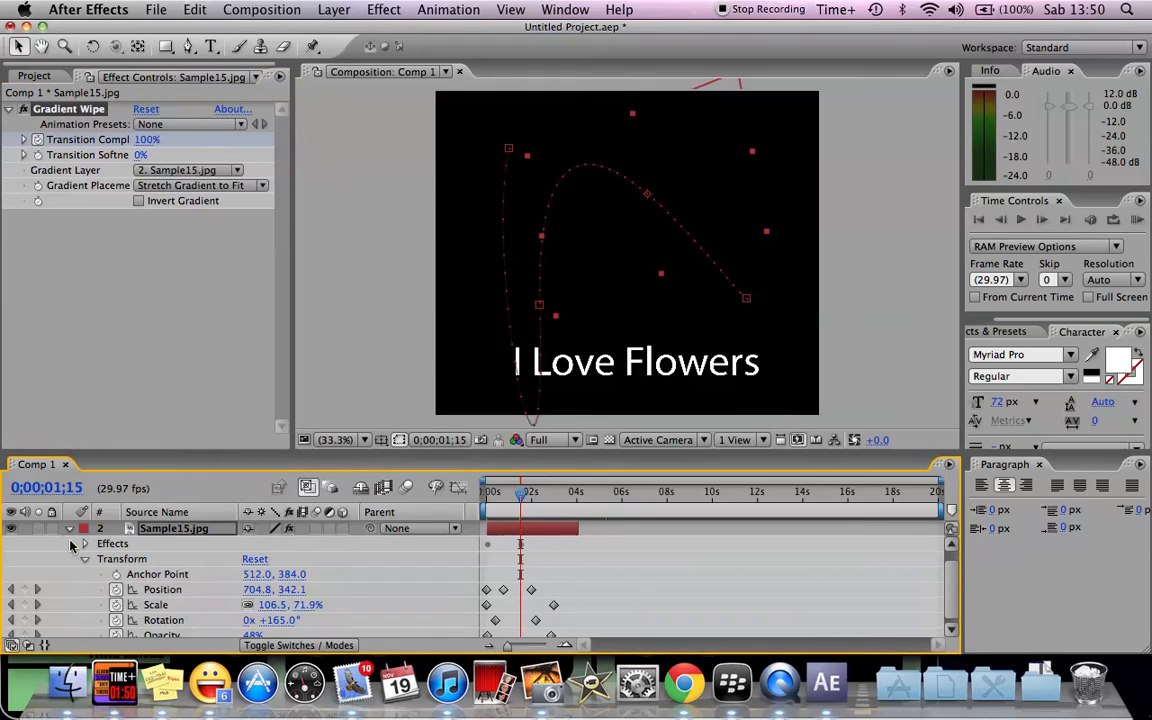
click(85, 543)
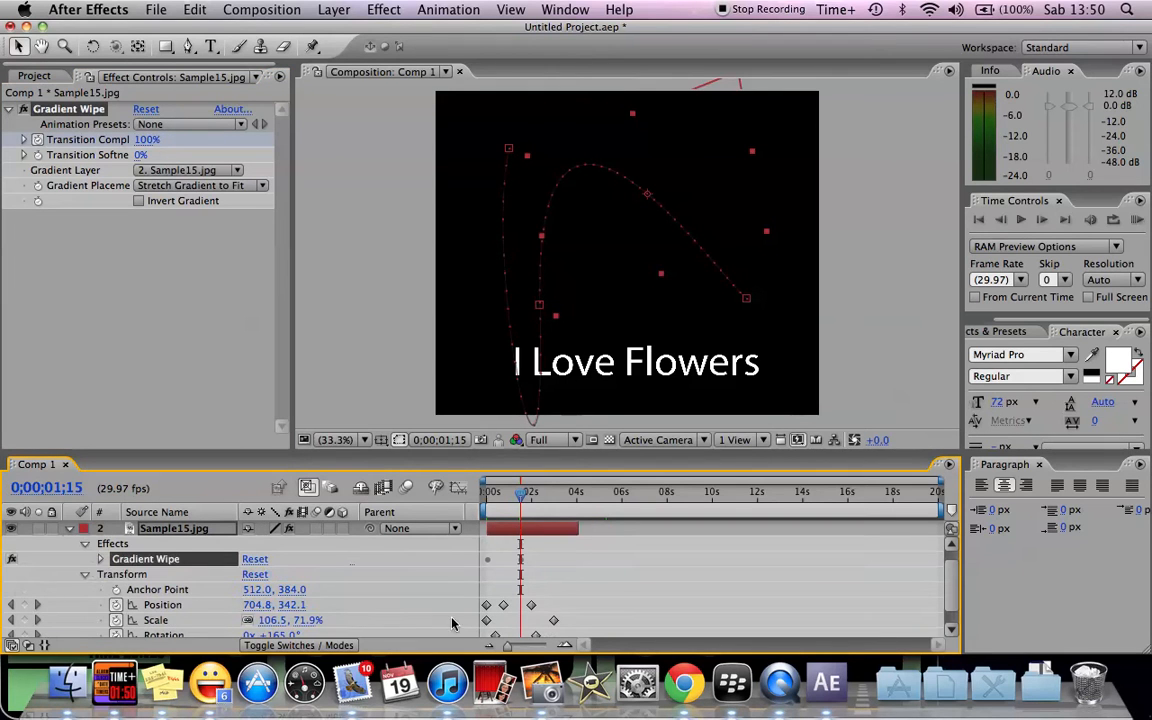
click(540, 573)
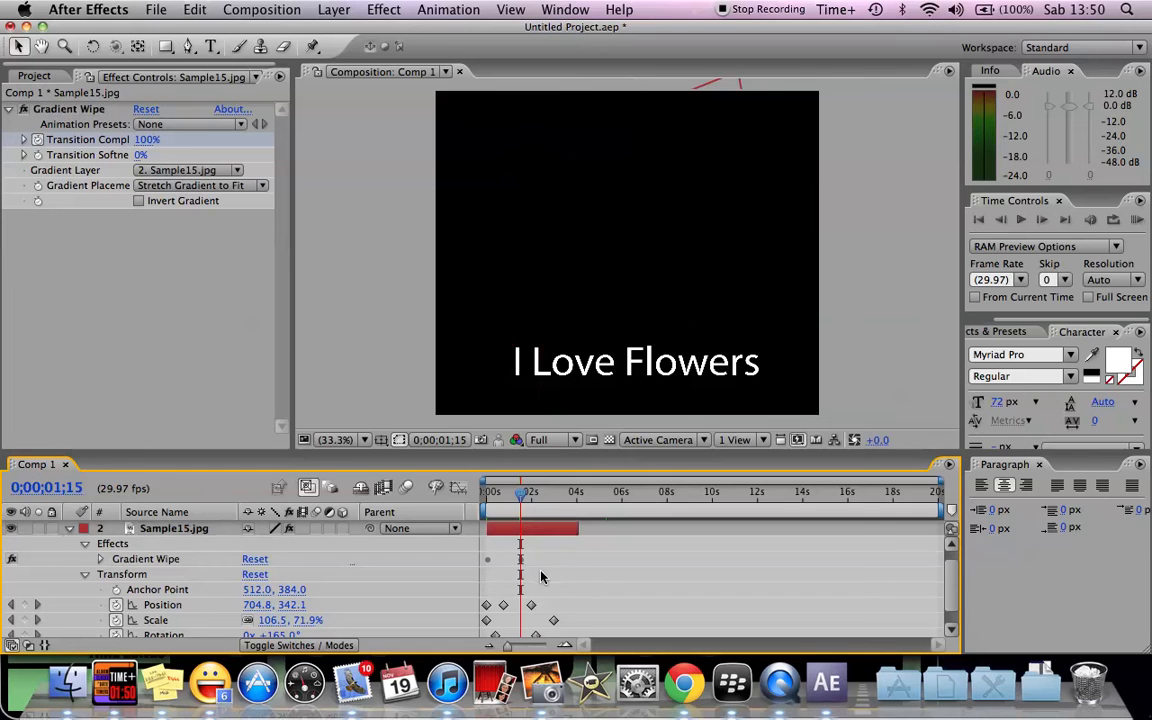
- Preview the Gradient Wipe animation from 0;00;00;00 and stop playback
drag(520, 493, 487, 505)
click(1141, 215)
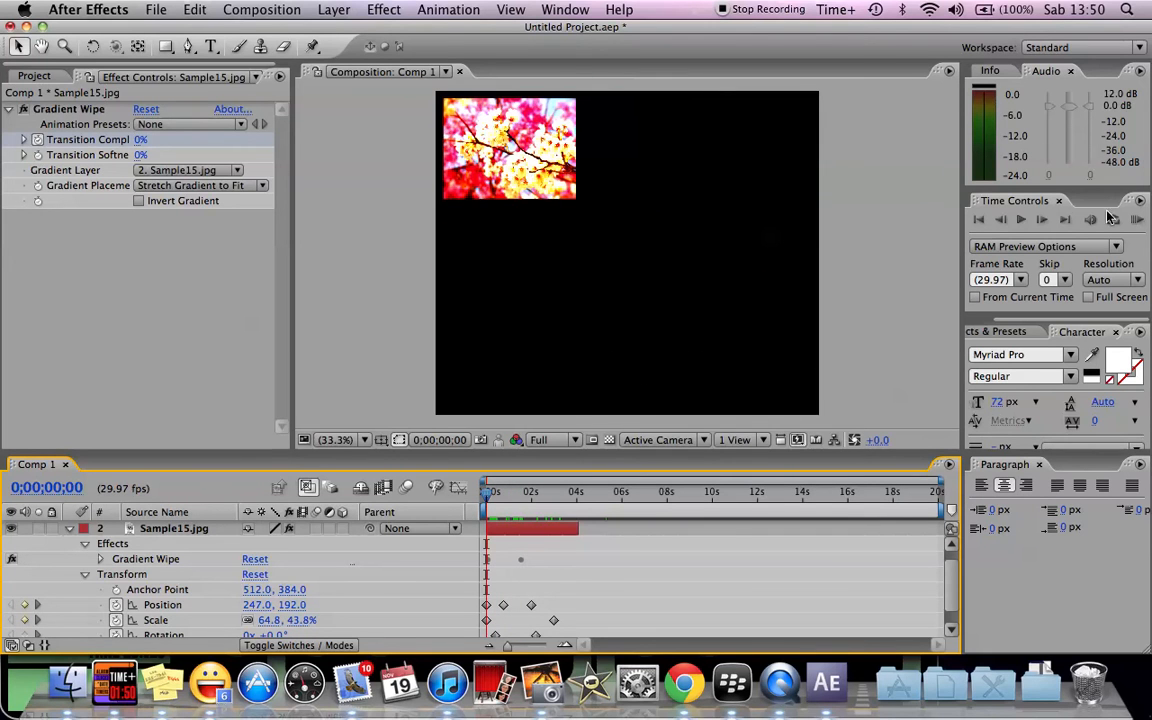
click(1021, 219)
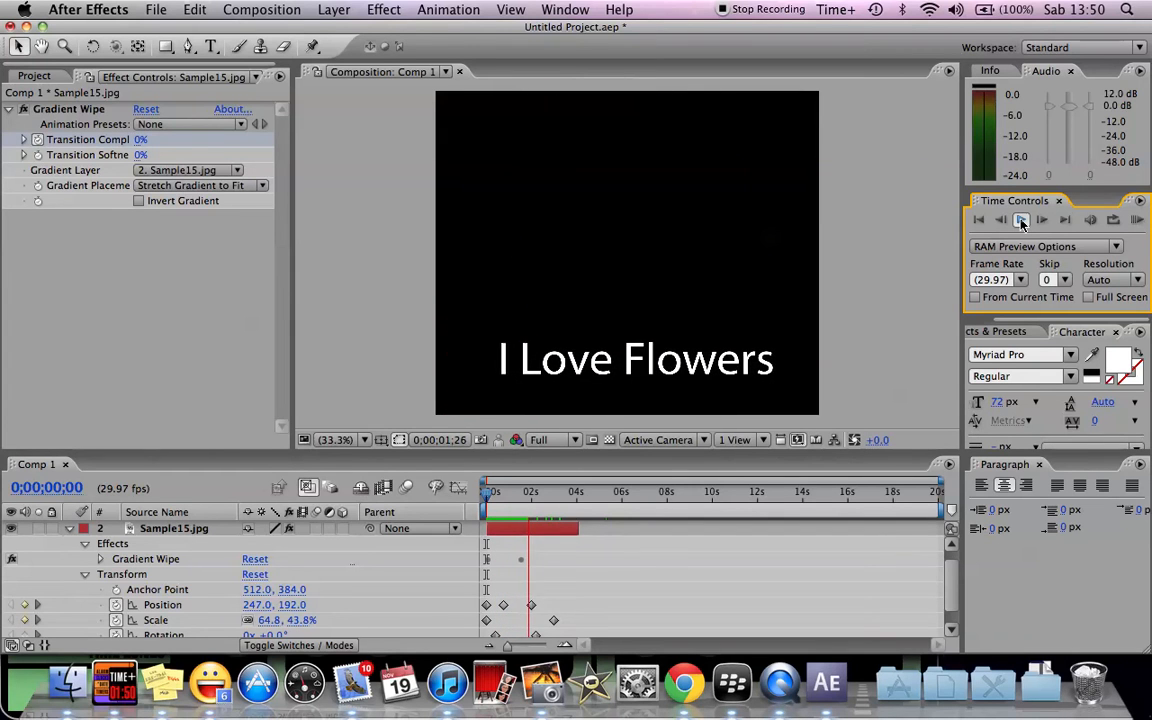
click(1021, 220)
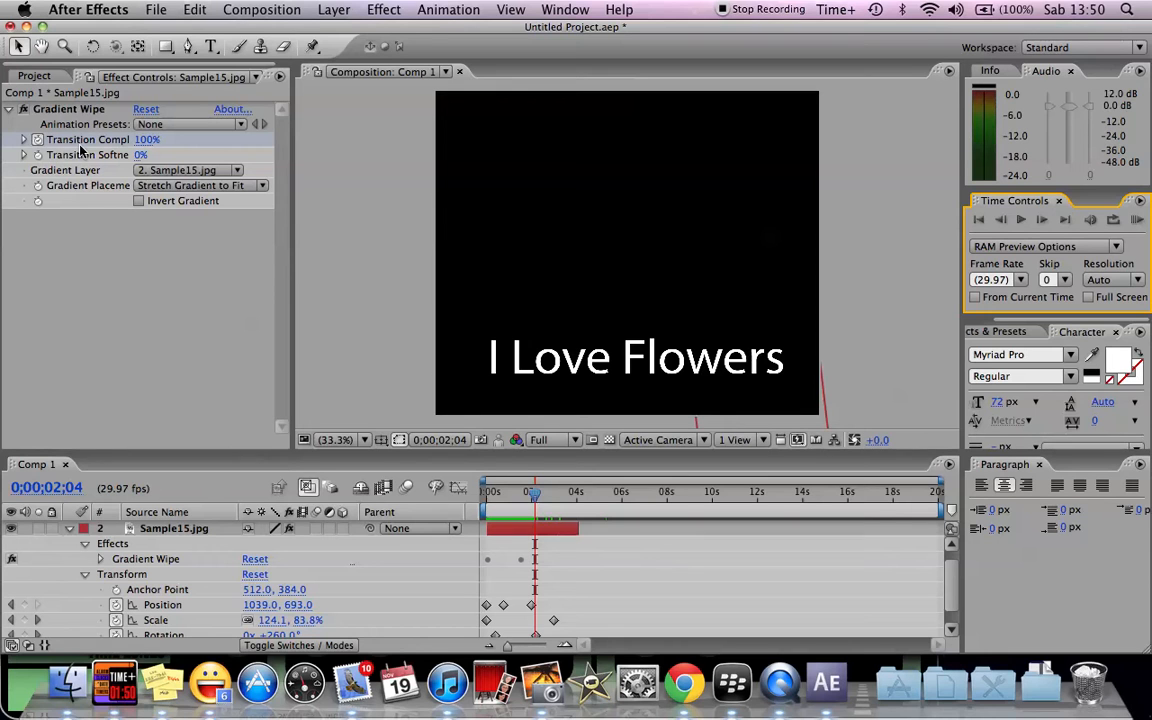
- Check the Gradient Layer choices without changing them and collapse the Sample15.jpg layer's properties
click(182, 170)
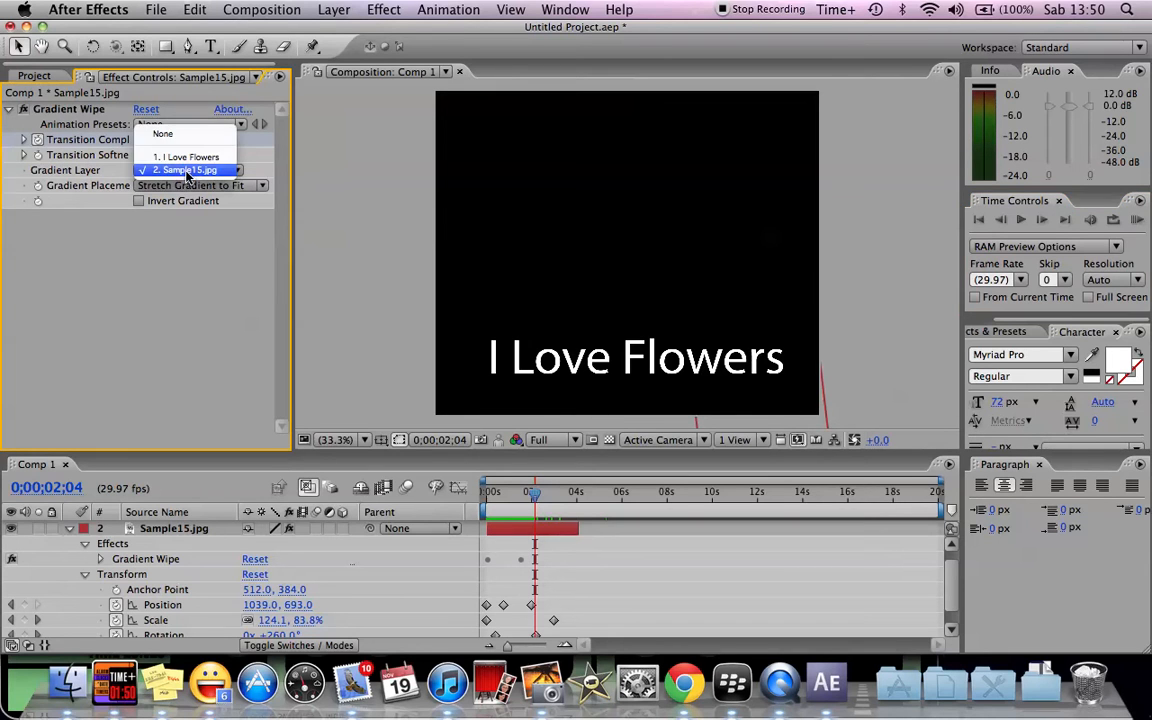
click(127, 382)
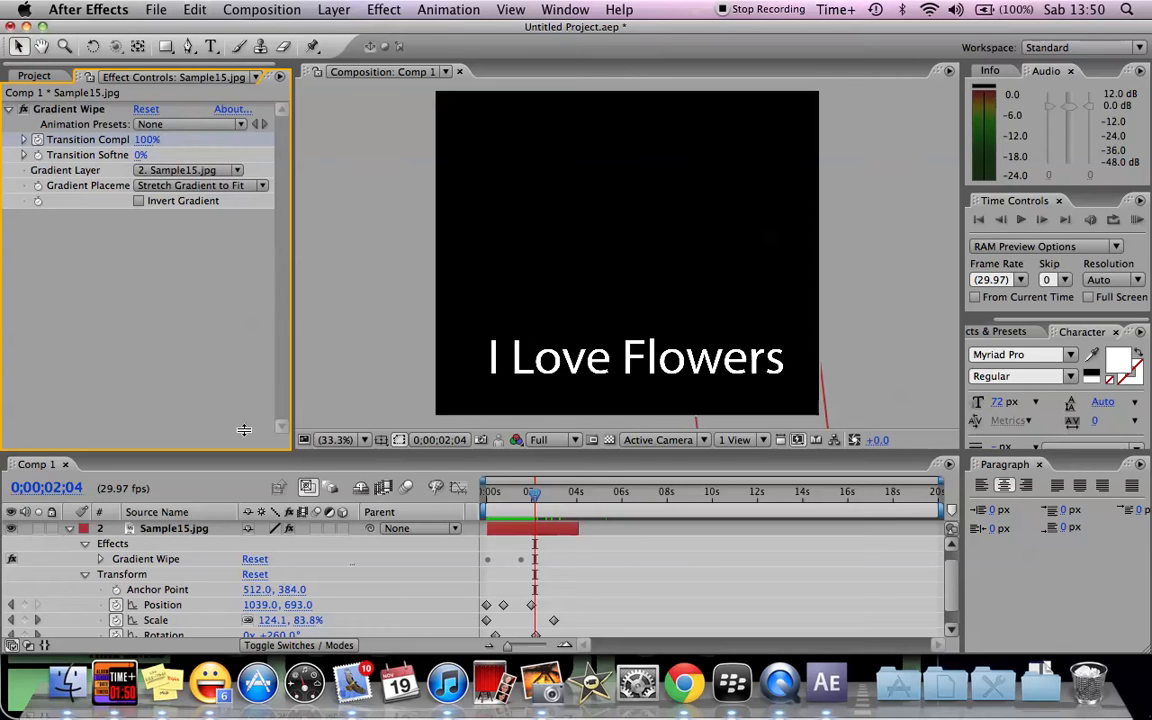
click(69, 528)
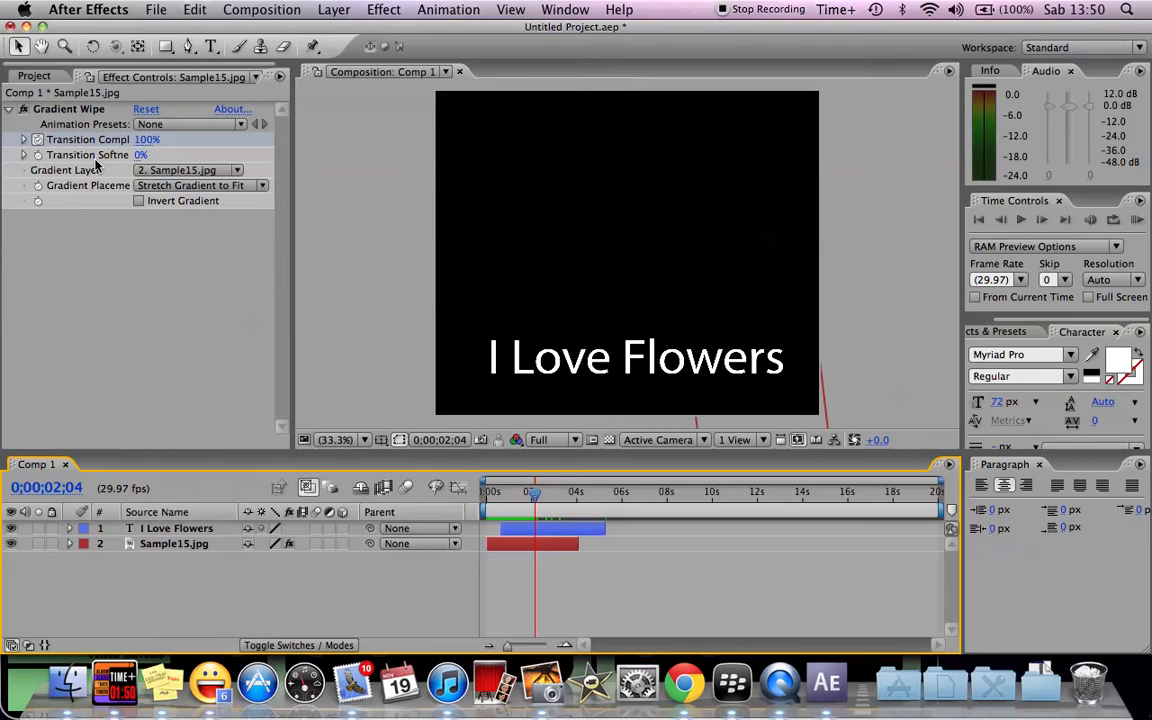
click(362, 8)
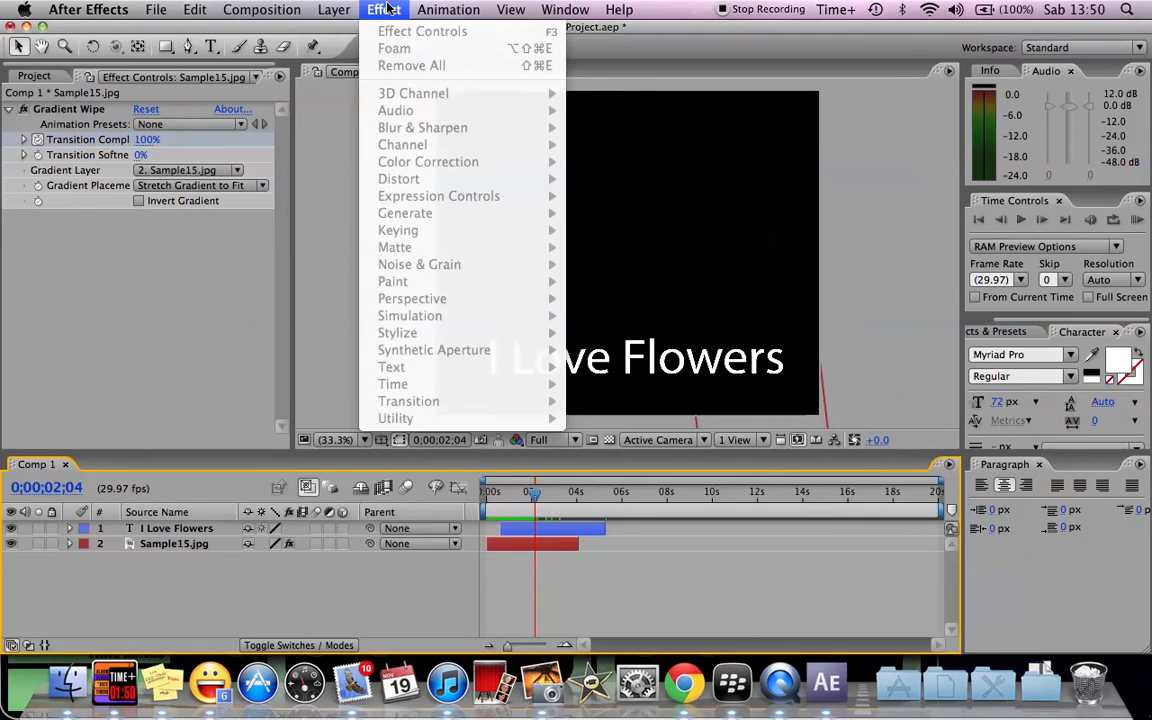
click(391, 8)
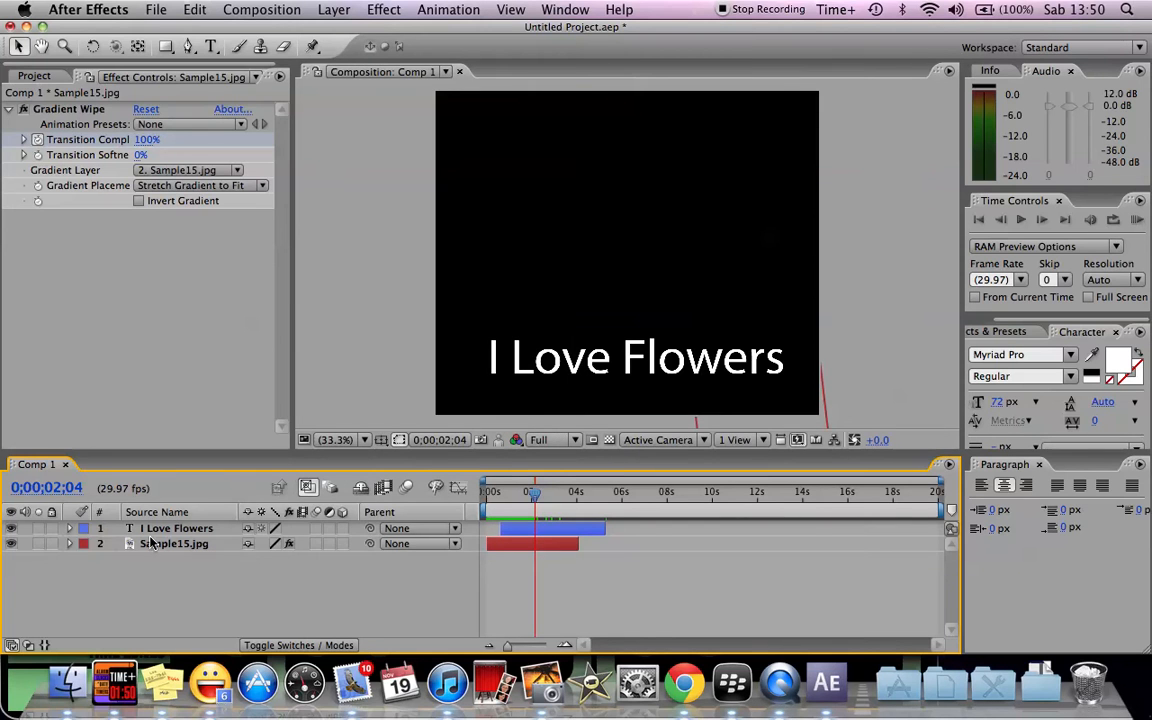
- Select the Sample15.jpg layer and remove its Gradient Wipe effect
click(150, 544)
click(381, 6)
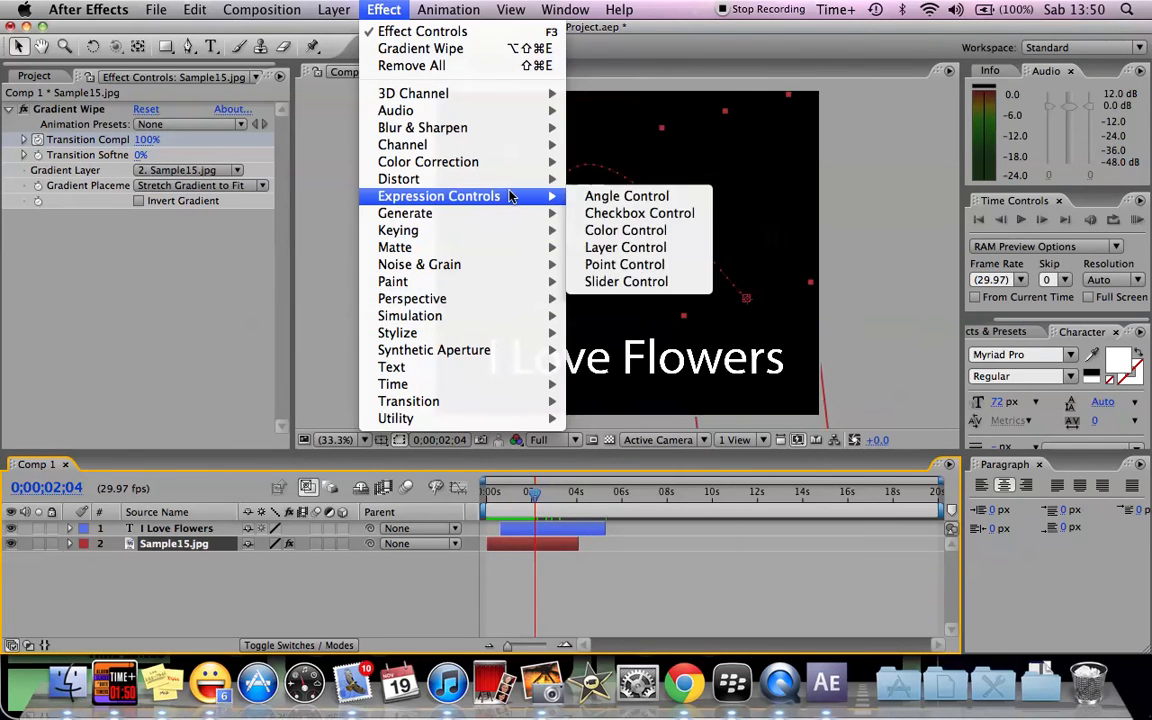
mouse_move(510, 179)
mouse_move(510, 128)
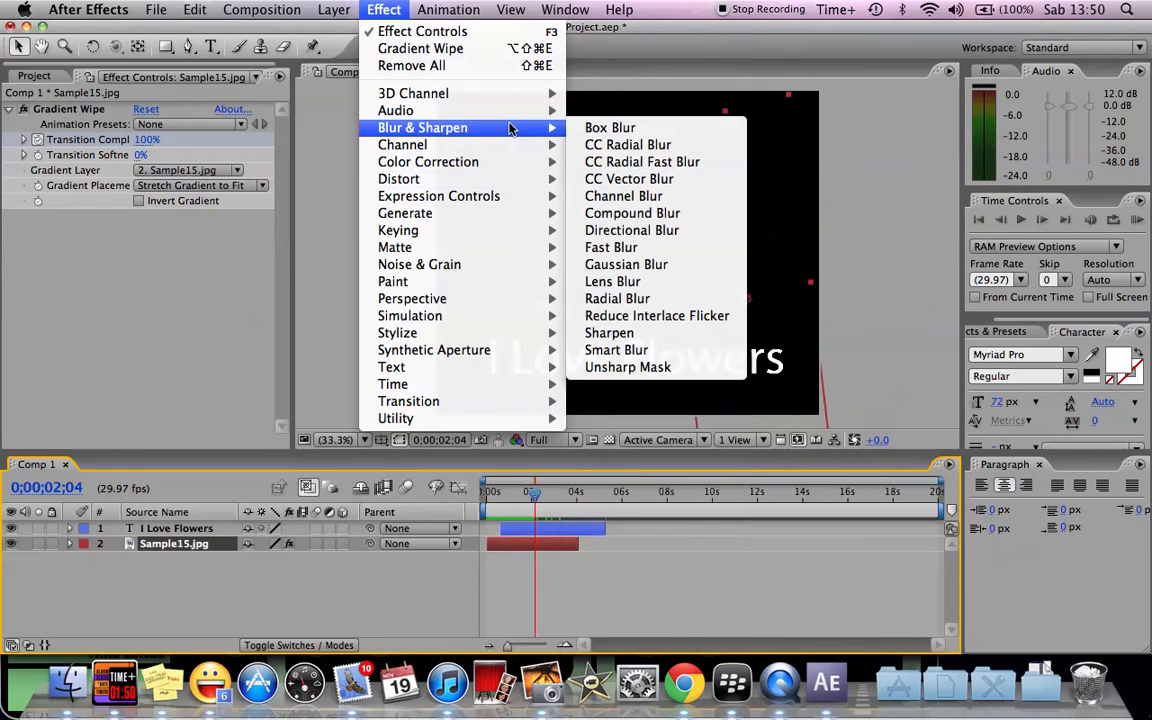
click(175, 303)
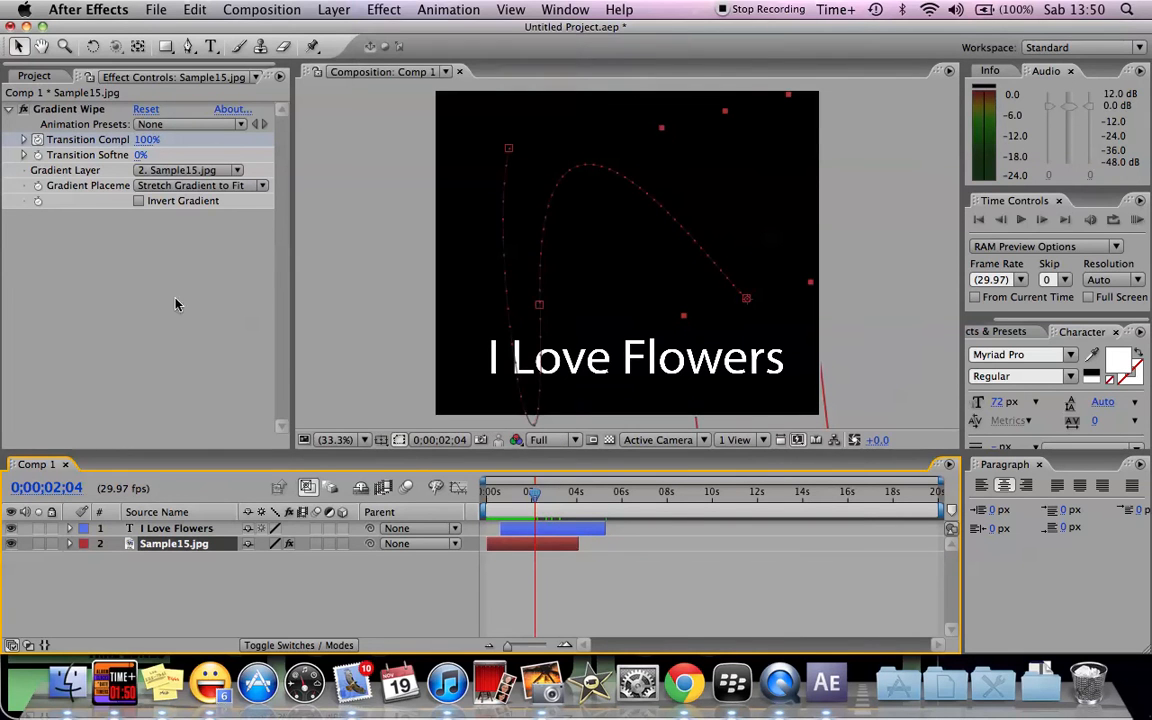
click(98, 112)
key(Delete)
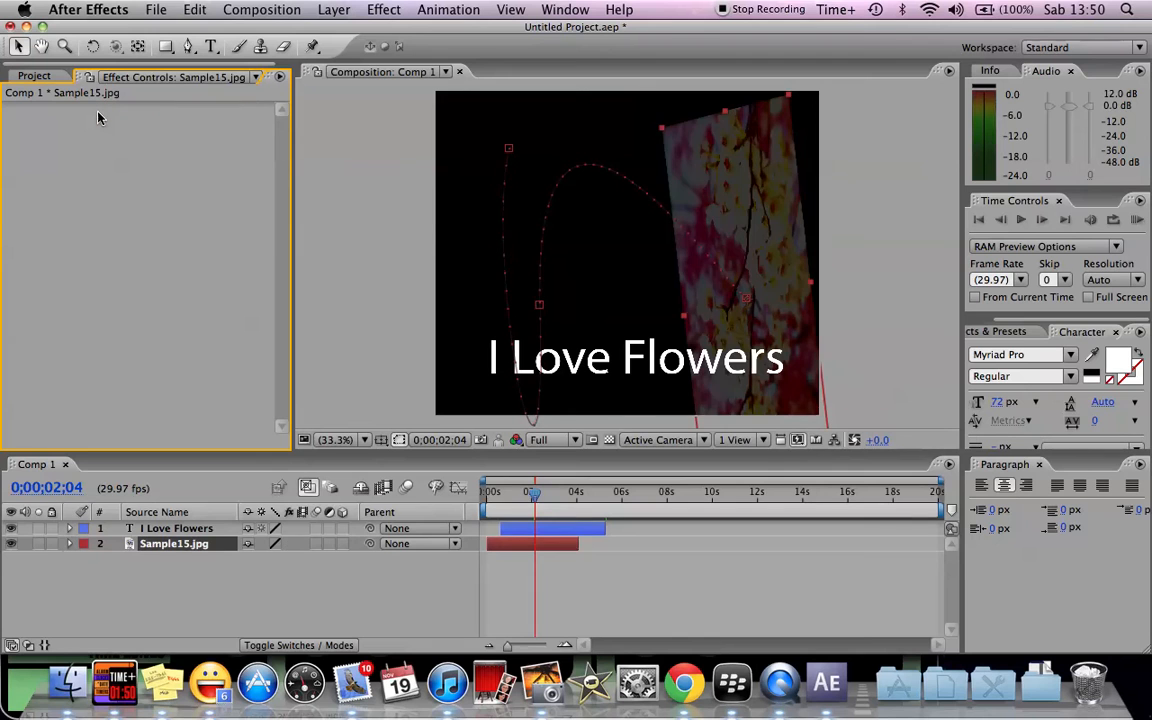
- Move the current time to 0;00;00;02 and apply the Gaussian Blur effect to the Sample15.jpg layer
drag(526, 494, 488, 505)
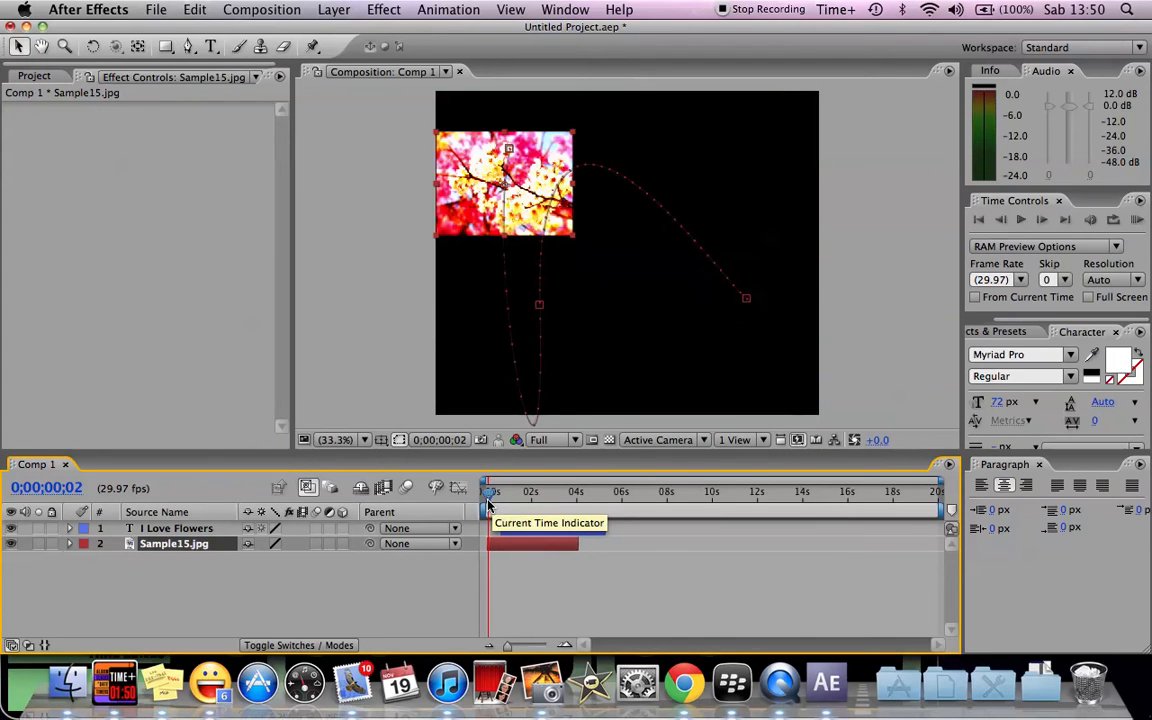
click(448, 9)
mouse_move(384, 9)
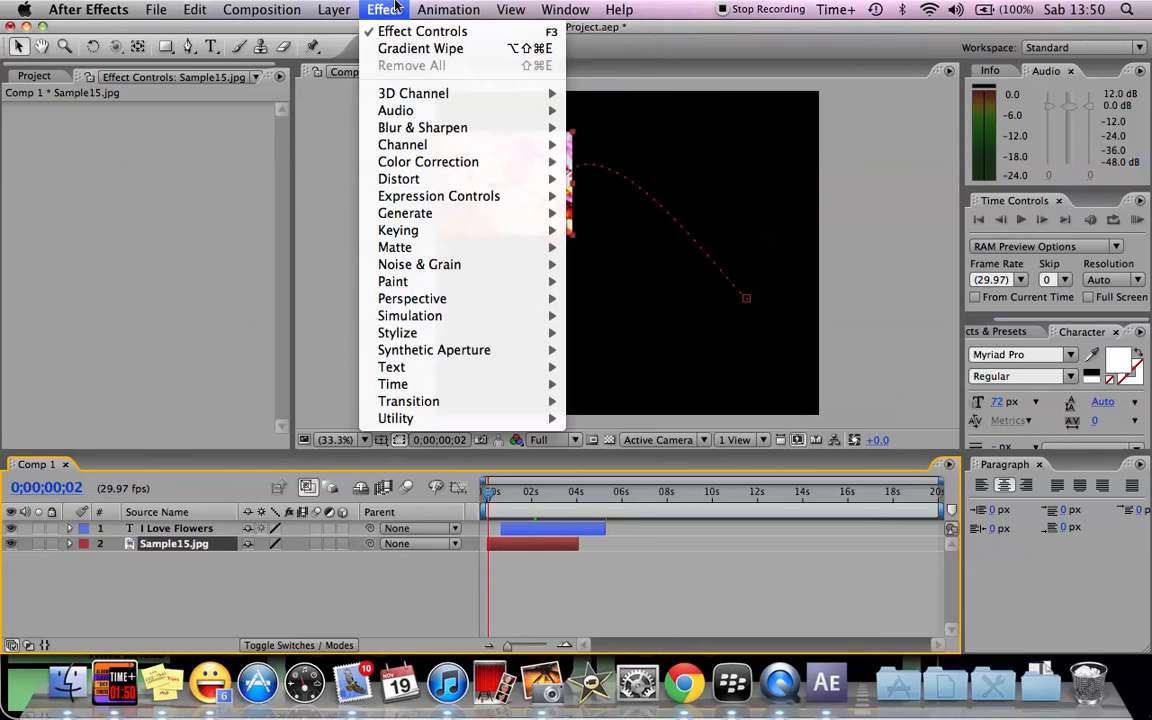
mouse_move(465, 132)
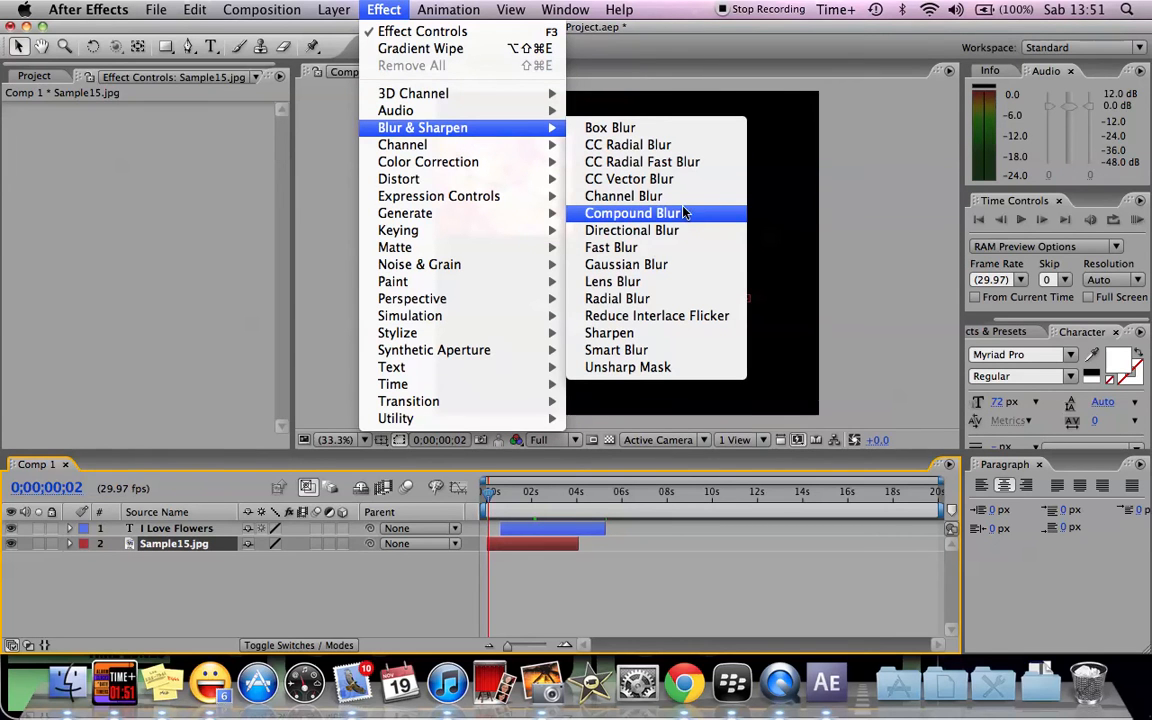
click(686, 264)
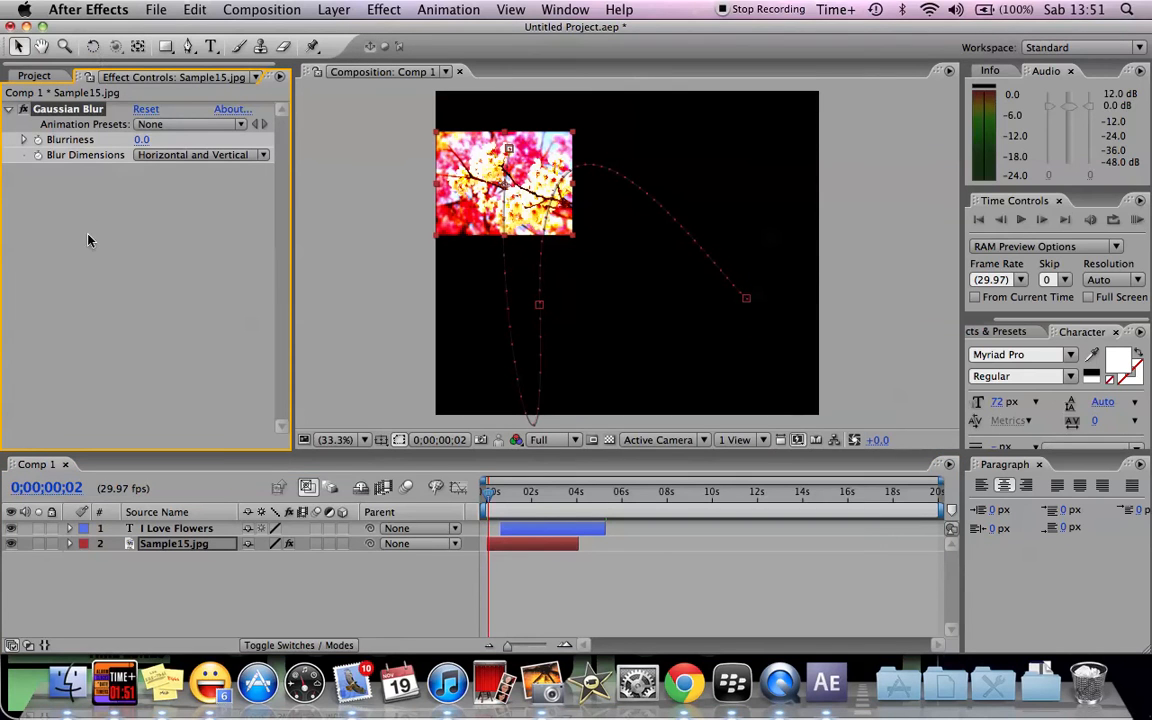
- Keyframe the Gaussian Blur's Blurriness from 0.0 at 0;00;00;02 to 100 at 0;00;00;27
click(37, 140)
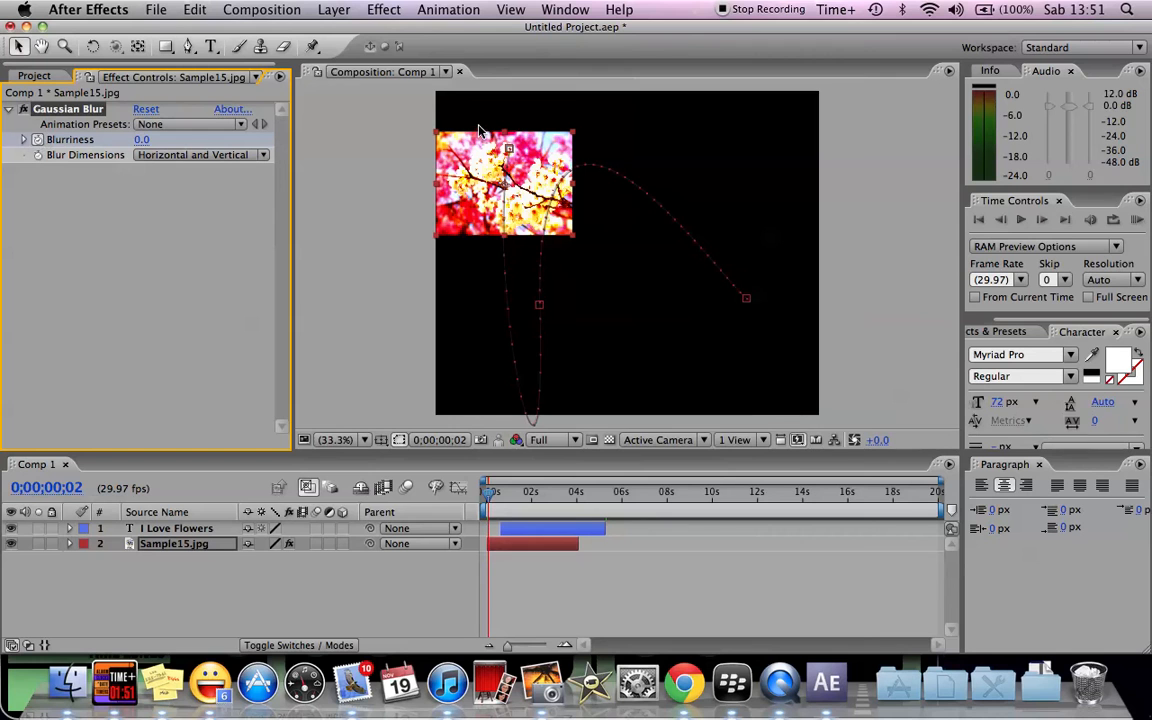
drag(489, 507, 507, 507)
click(140, 142)
text(100)
key(Return)
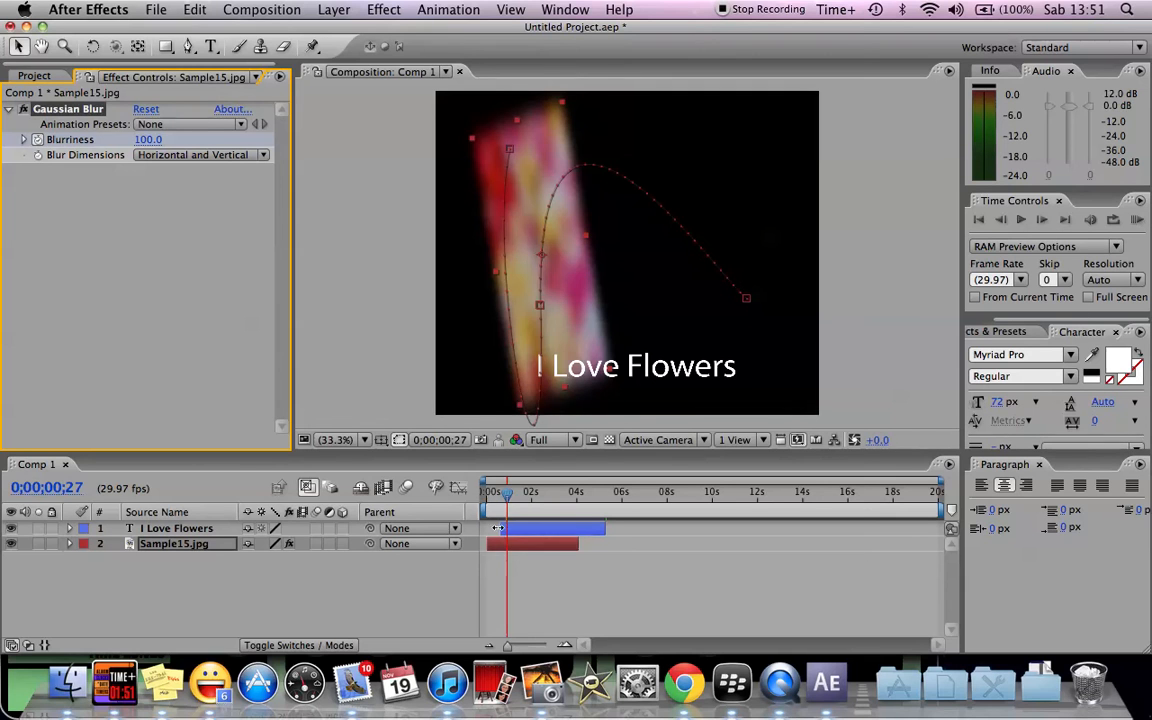
- Preview the blur animation from 0;00;00;00 and return the current time to 0;00;00;01
click(488, 497)
drag(489, 498, 485, 498)
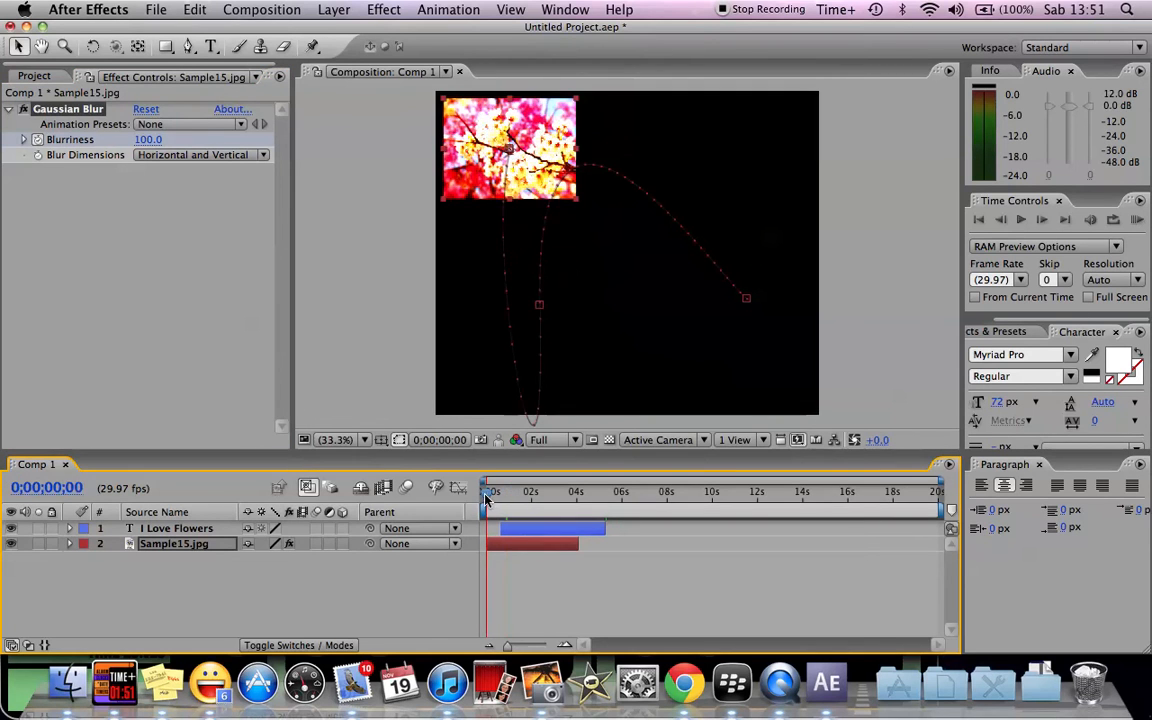
click(1021, 222)
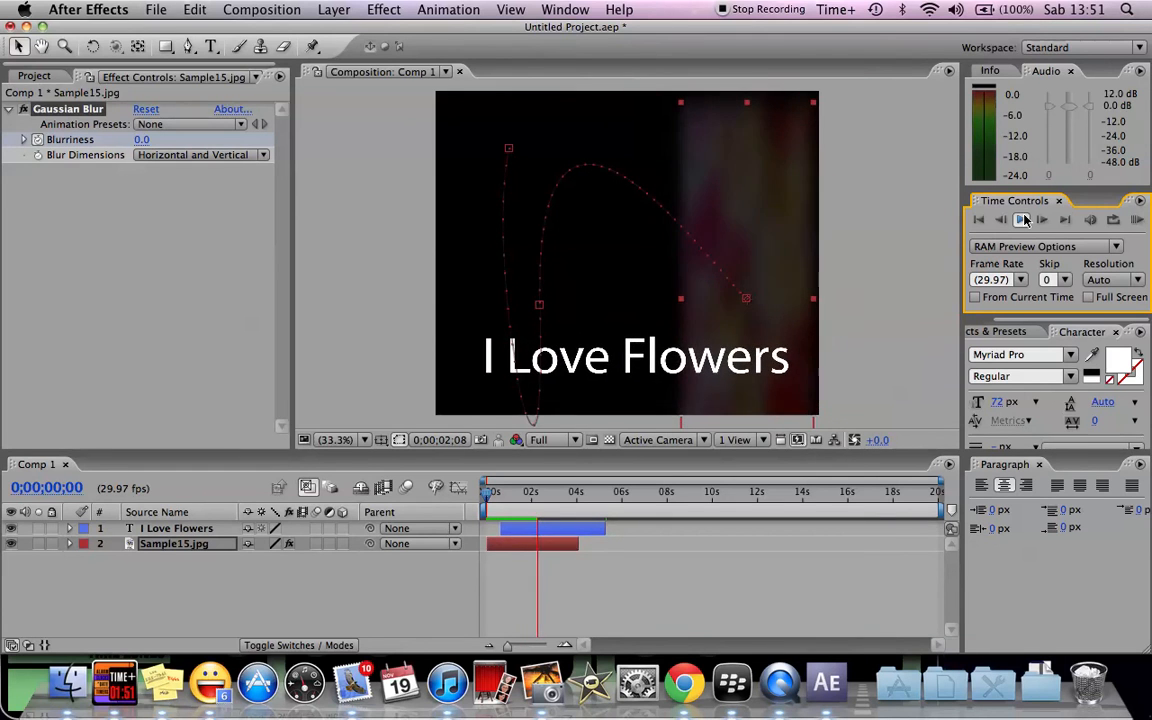
key(space)
drag(535, 501, 487, 501)
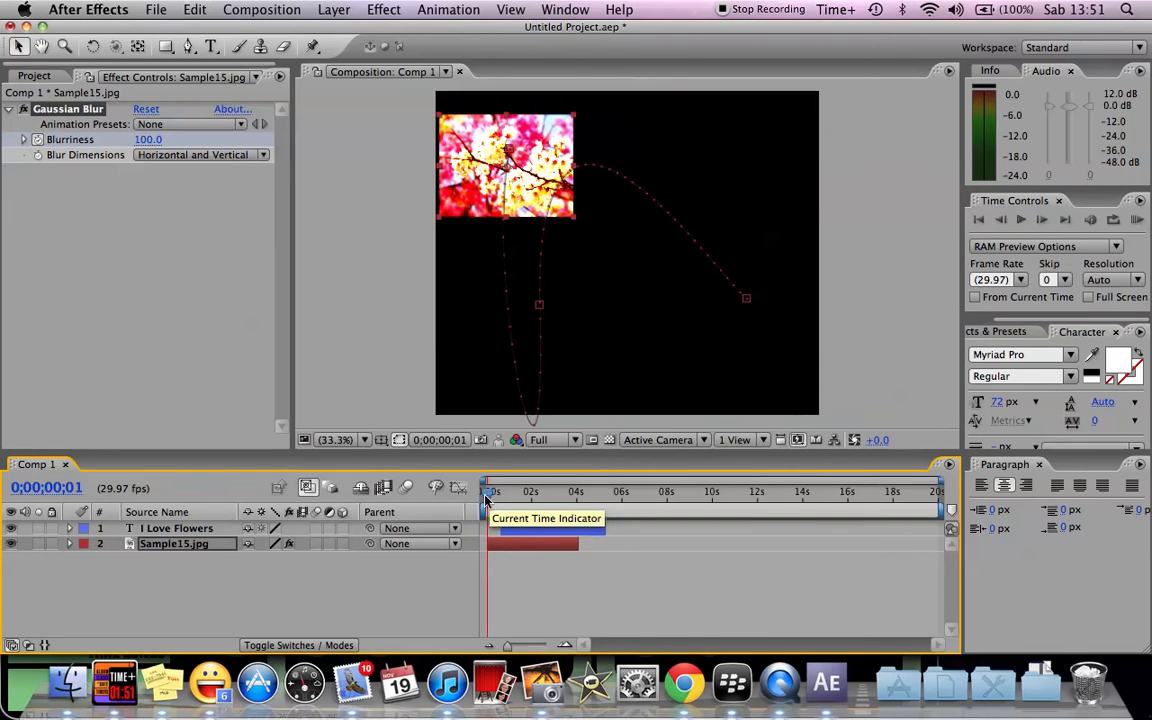
- Preview the blur animation, stop it, and set the current time to 0;00;02;12
click(1020, 221)
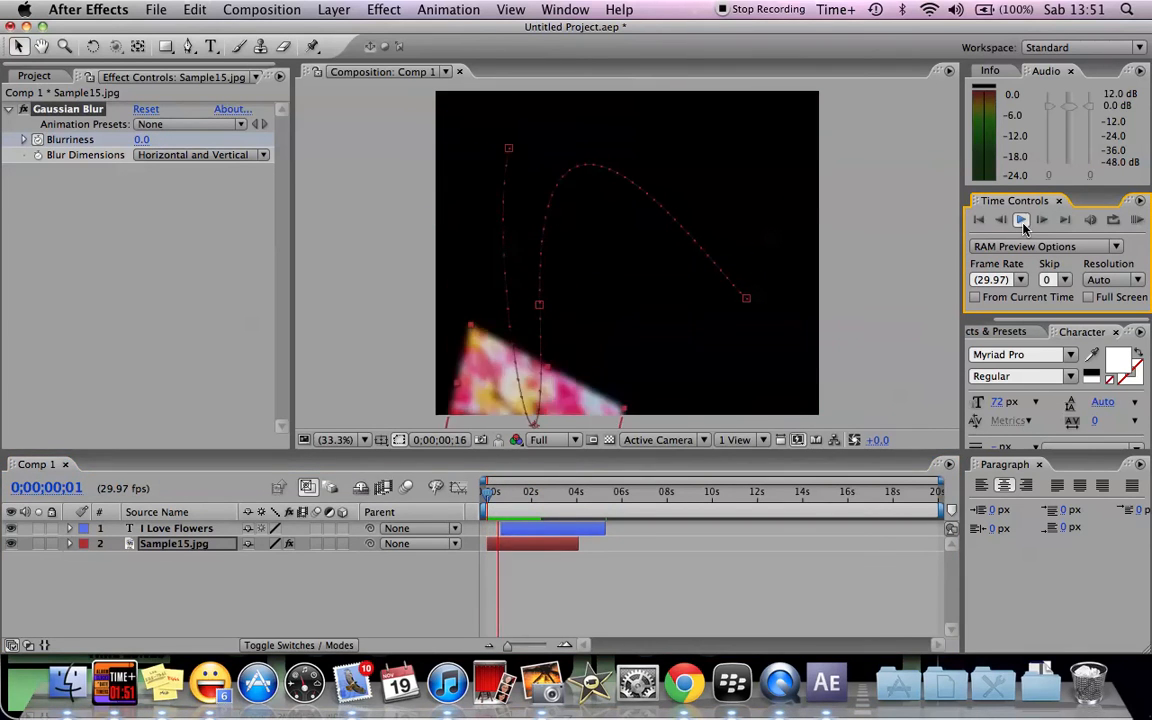
click(1021, 221)
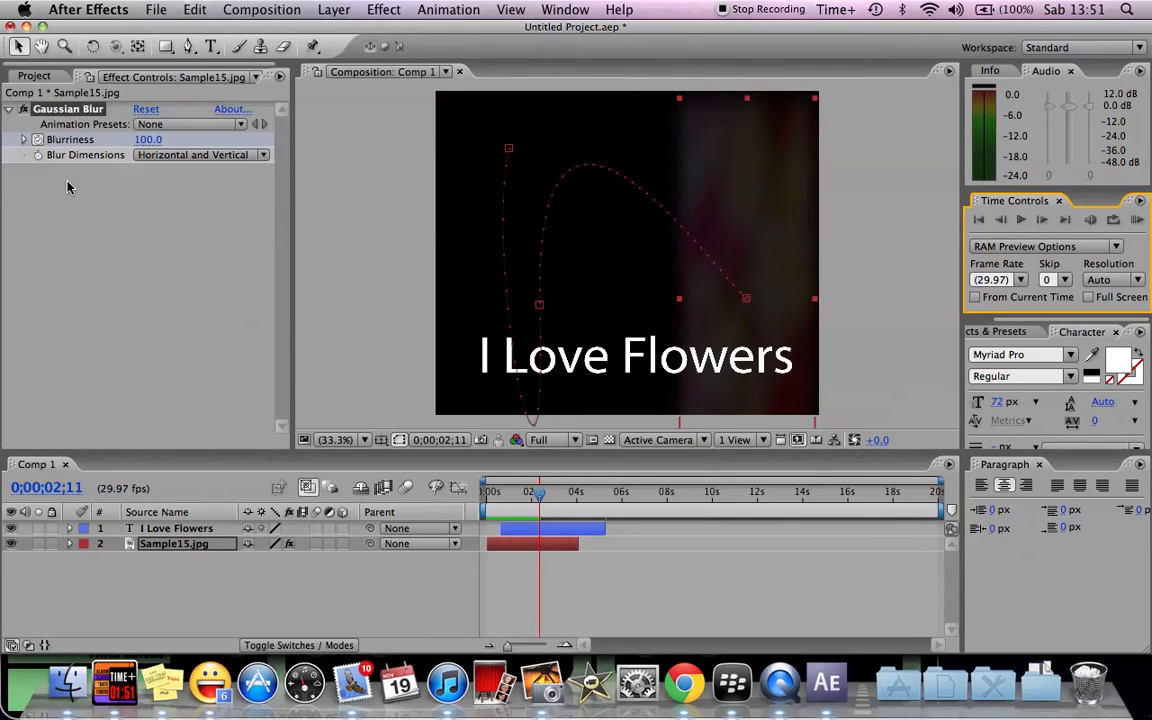
click(543, 496)
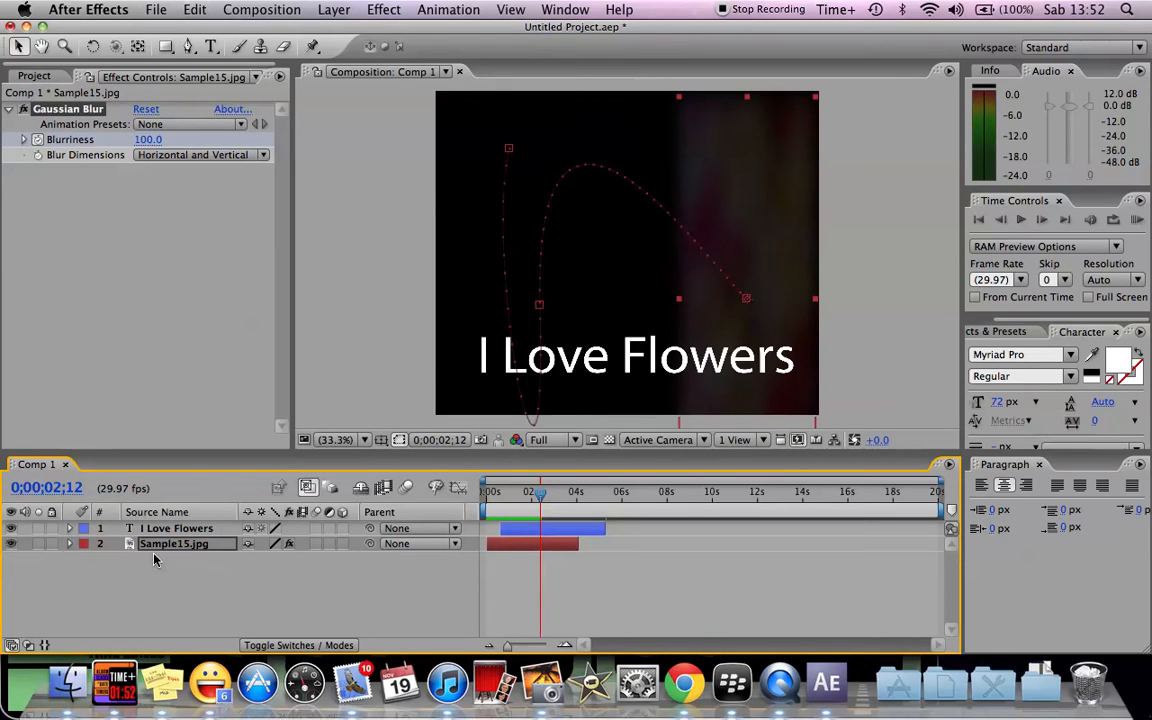
- Replace the animated Sample15.jpg layer with a fresh copy beneath the text layer and resize and position it above the I Love Flowers text
key(Delete)
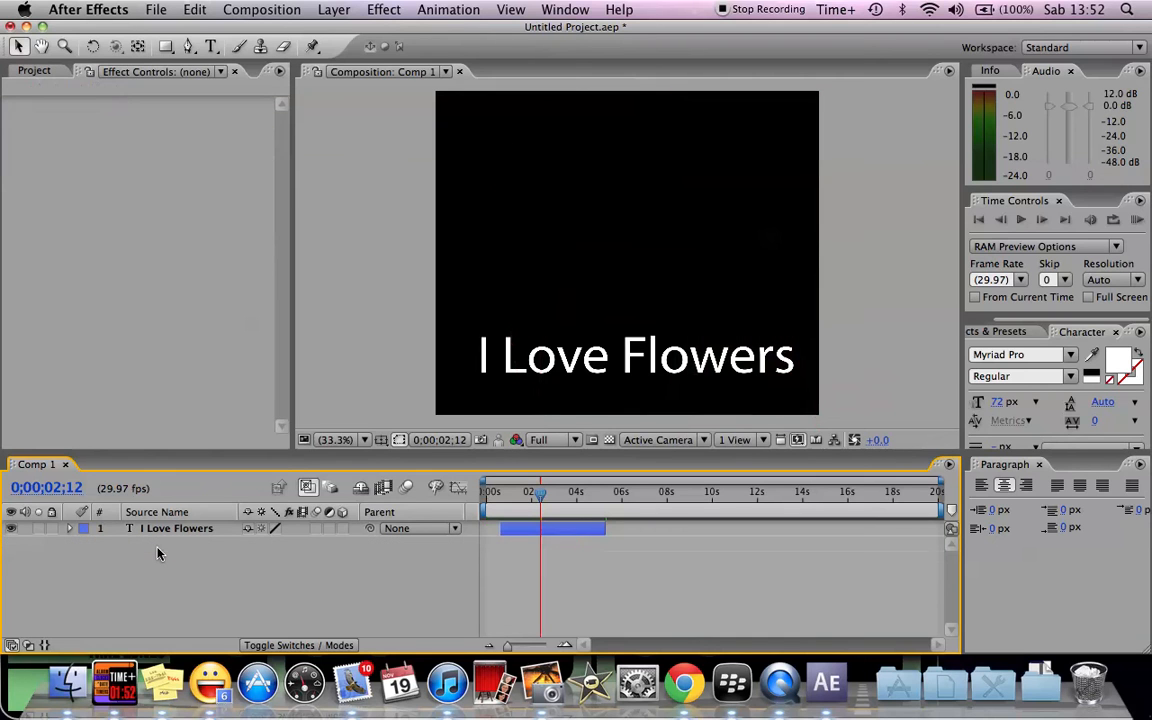
click(43, 73)
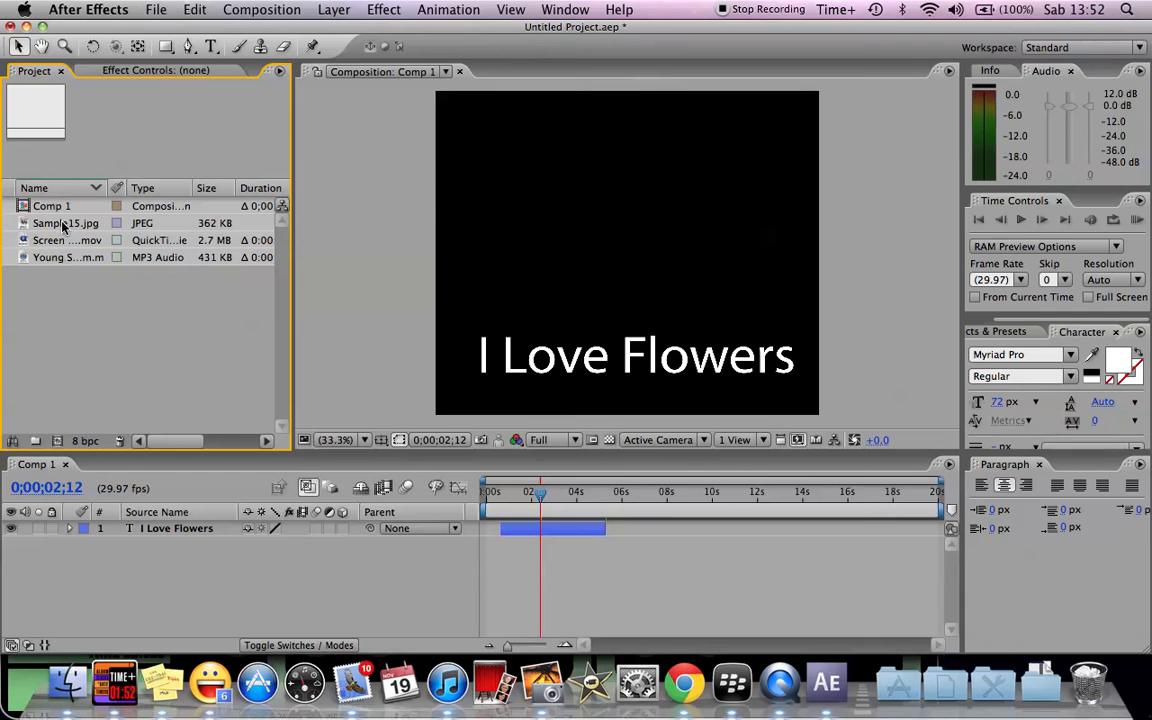
drag(65, 220, 152, 604)
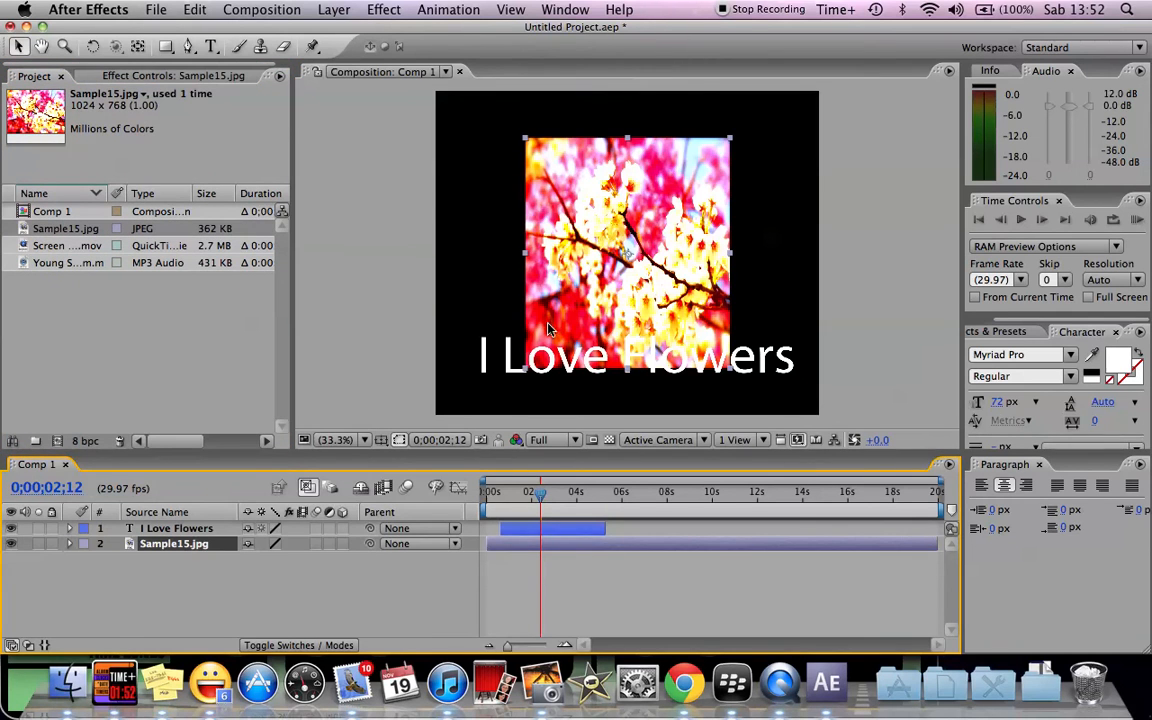
drag(524, 368, 480, 333)
drag(545, 308, 551, 278)
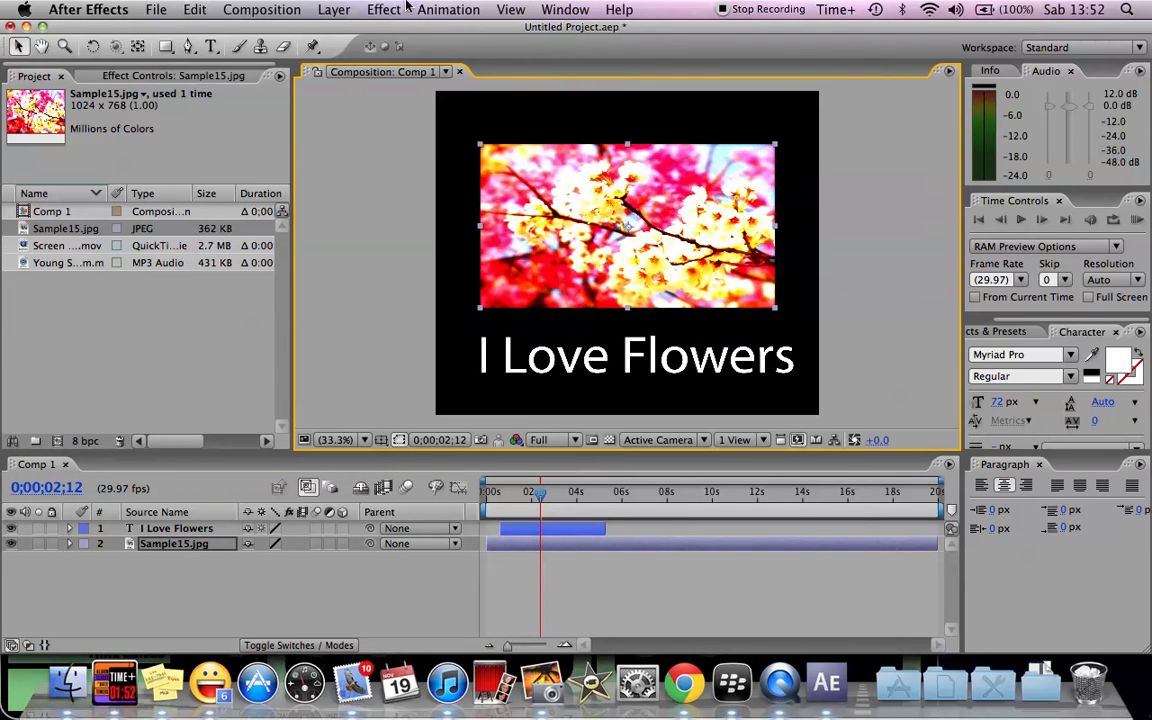
- Apply a Gaussian Blur effect to the new Sample15.jpg layer with Blurriness set to 35
click(406, 8)
mouse_move(479, 252)
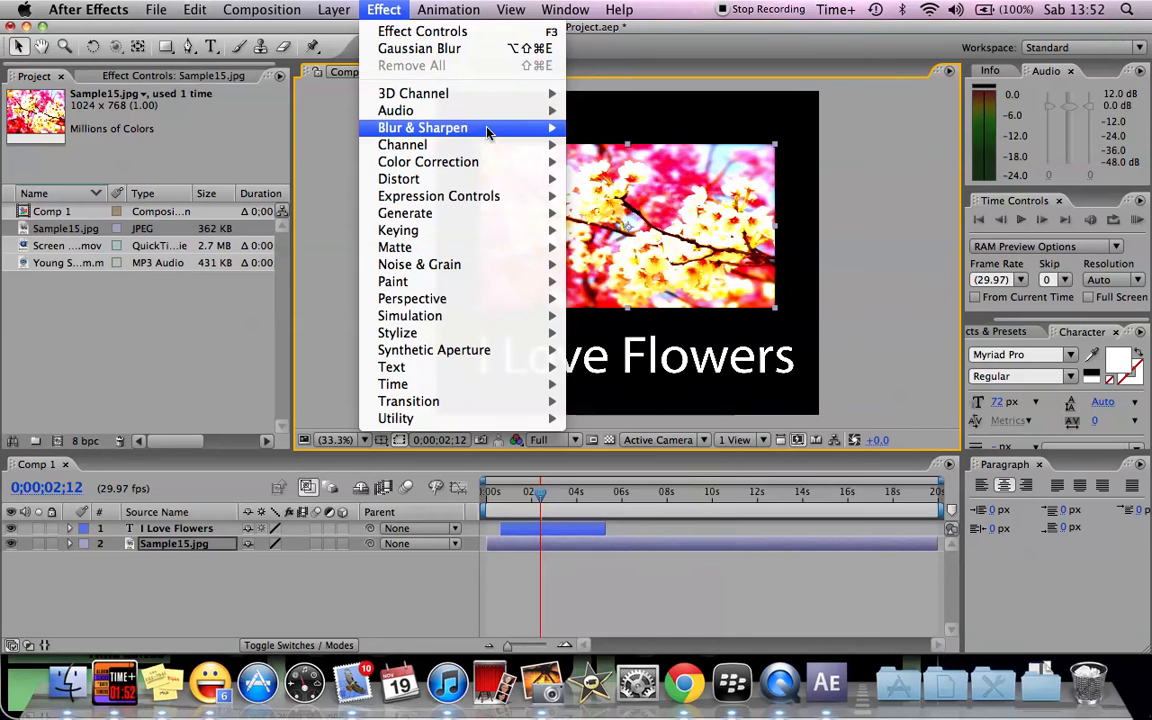
mouse_move(489, 163)
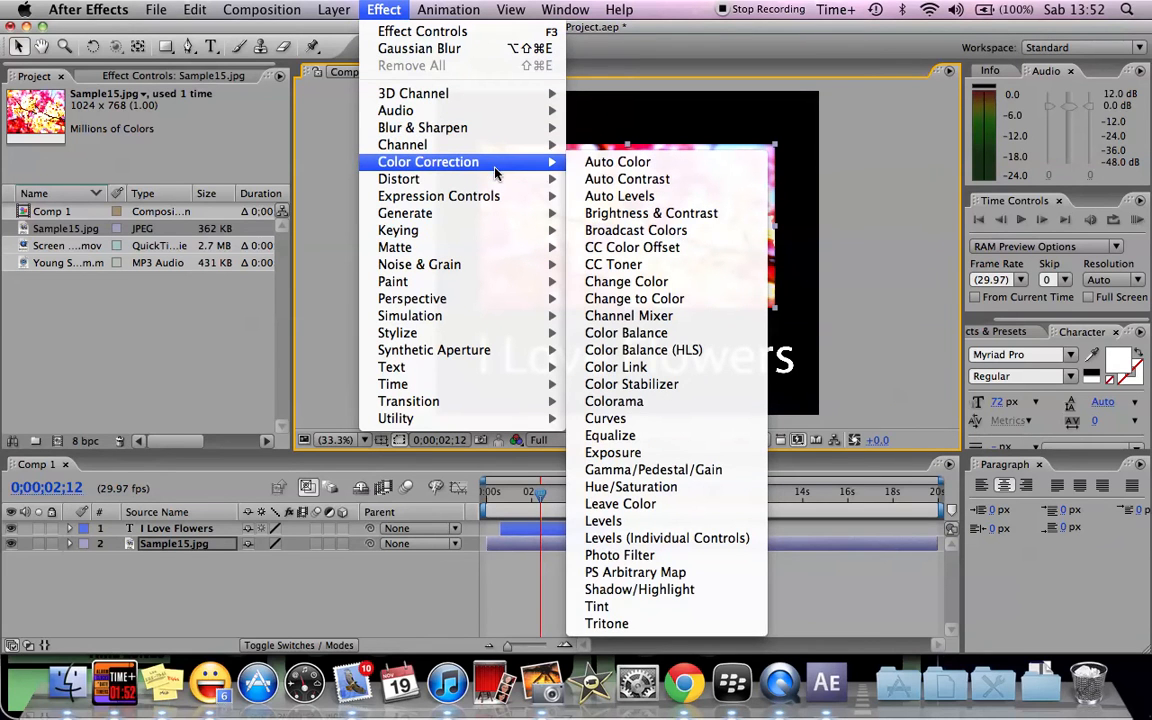
mouse_move(502, 132)
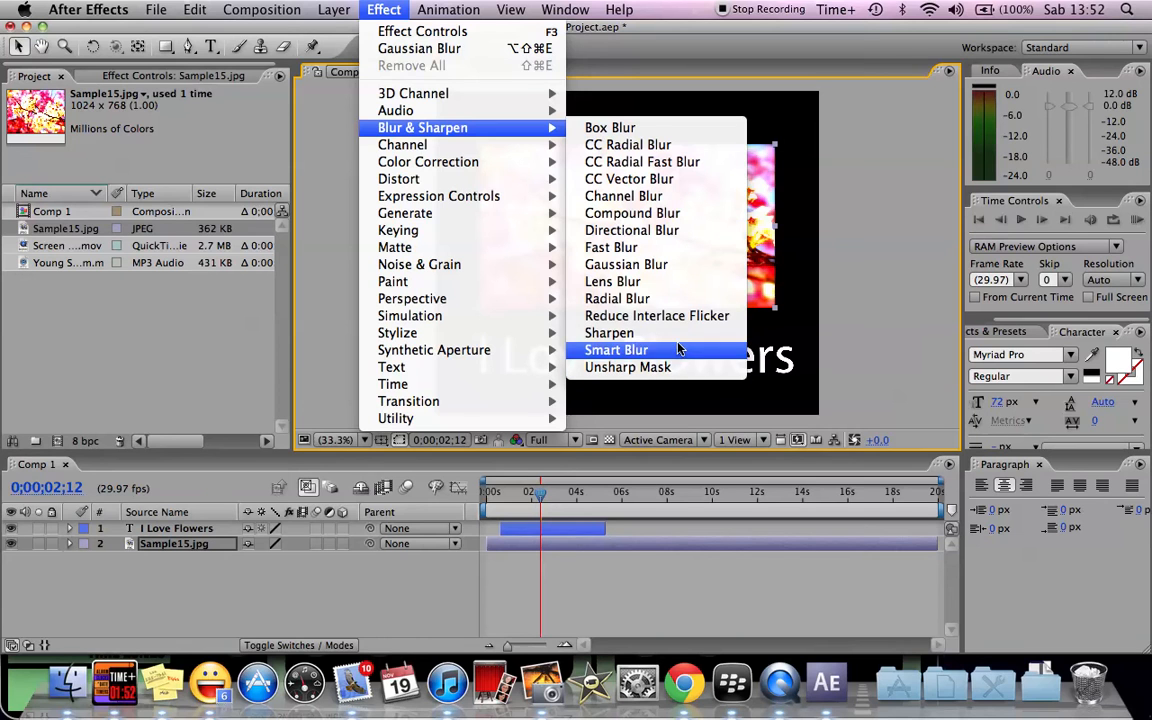
click(663, 264)
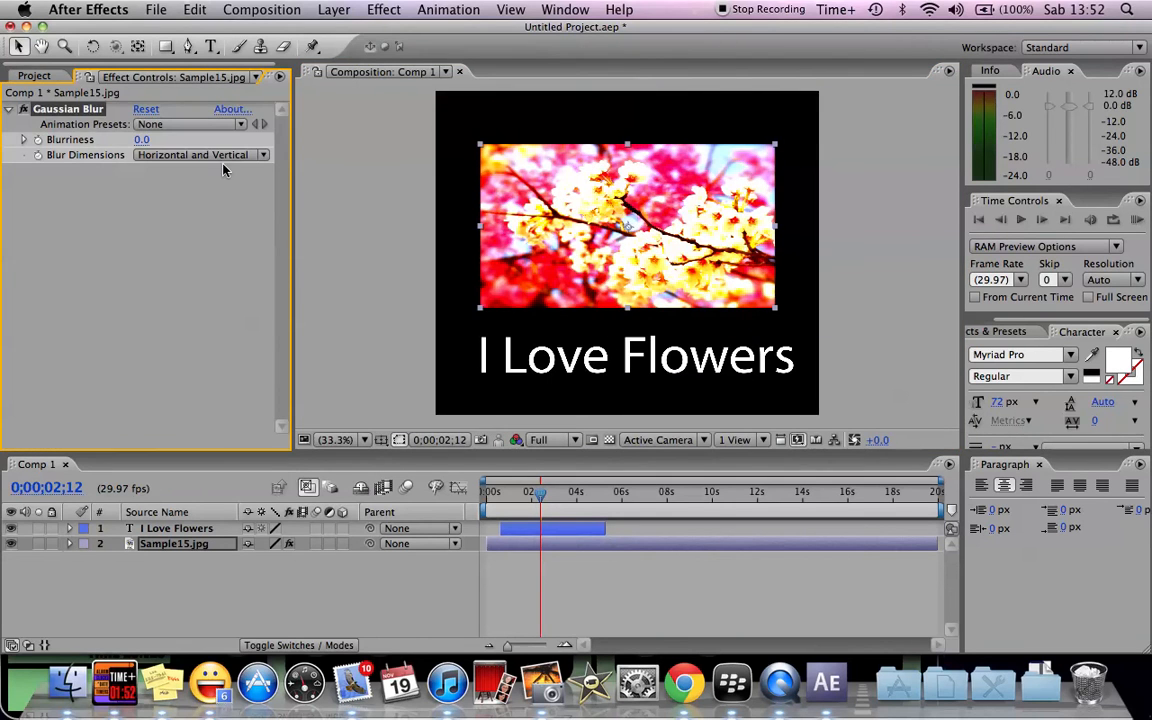
click(141, 140)
text(35)
key(Return)
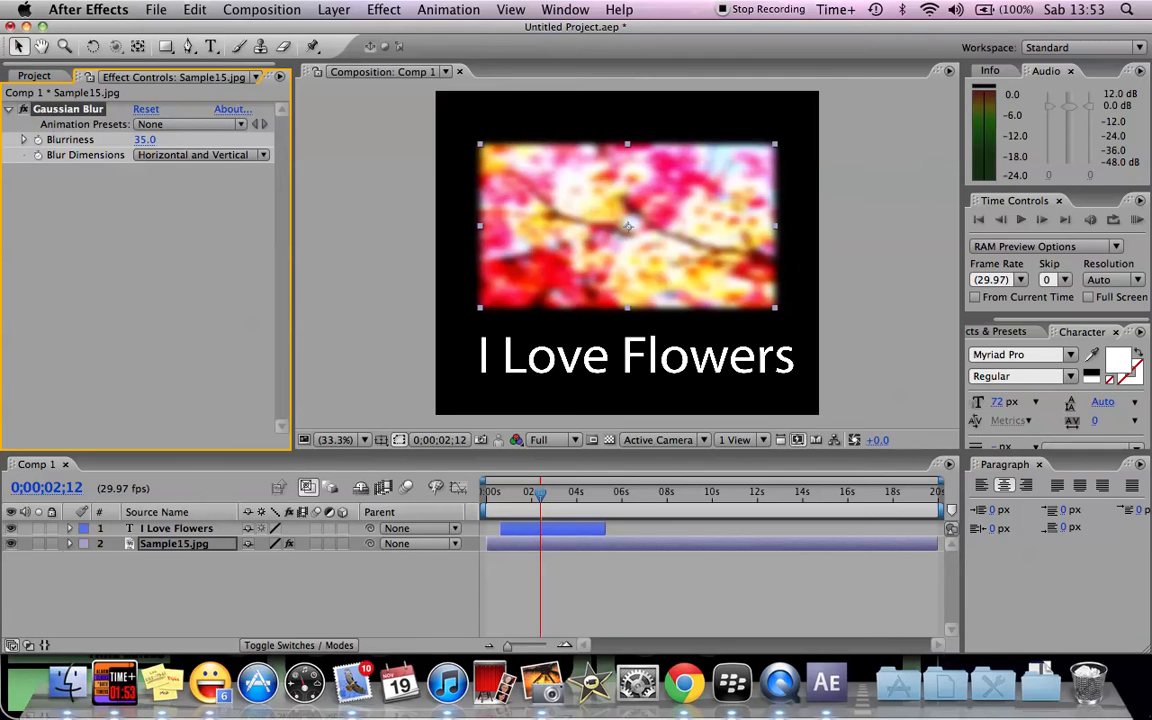
click(367, 317)
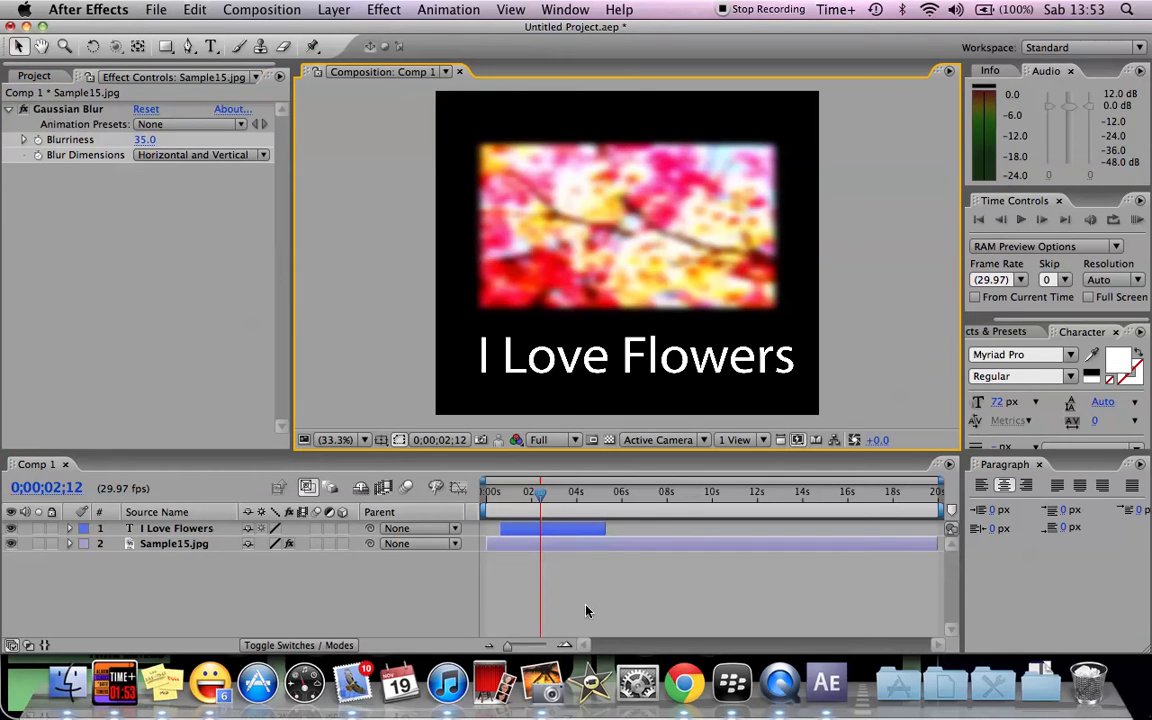
- Move the current time to 0;00;00;05 and apply the Radial Shadow effect to the I Love Flowers text layer
drag(543, 500, 489, 490)
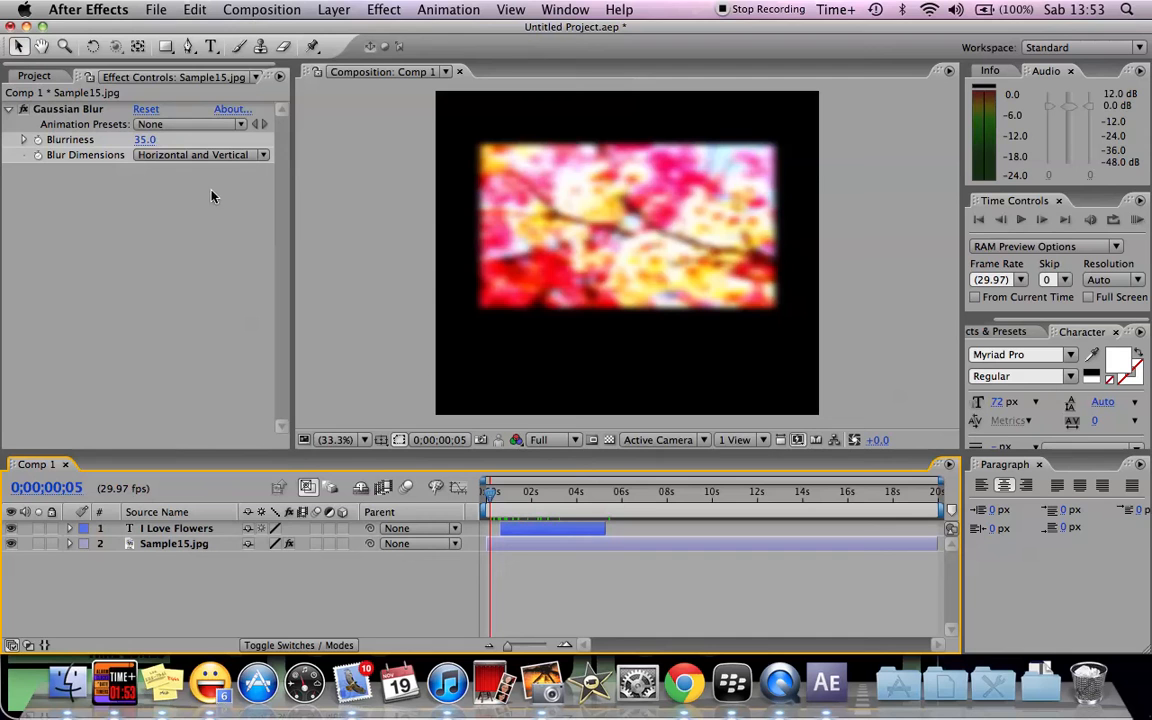
click(8, 110)
click(382, 10)
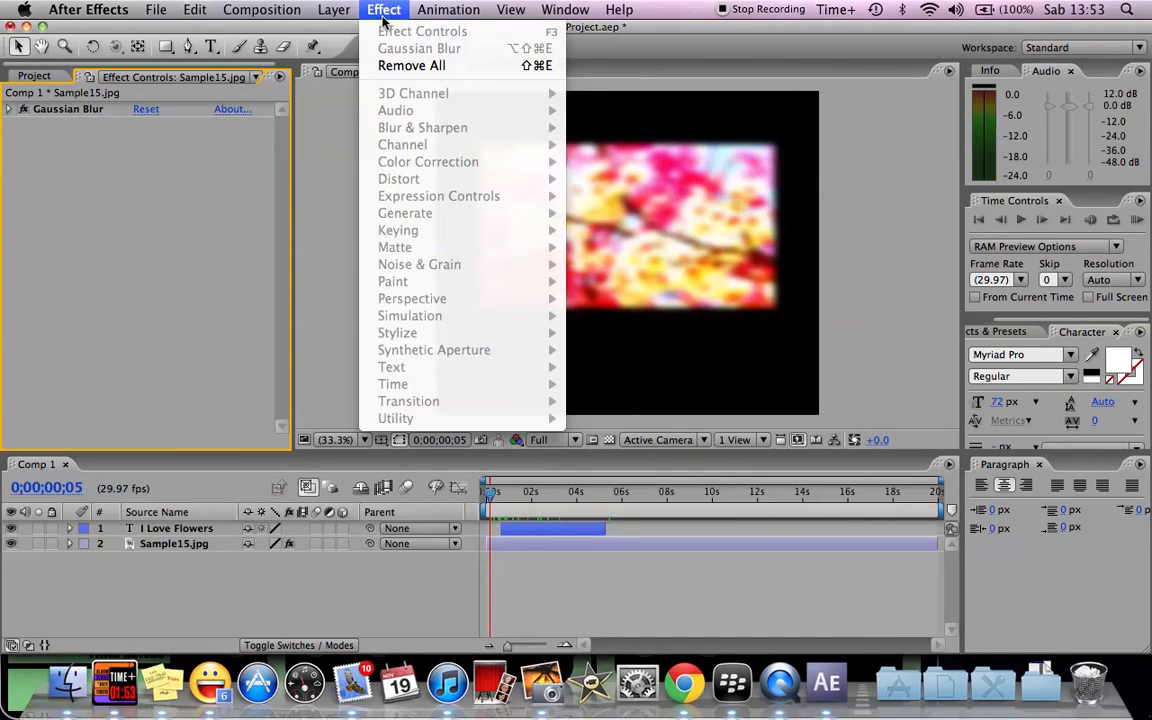
click(385, 12)
click(165, 528)
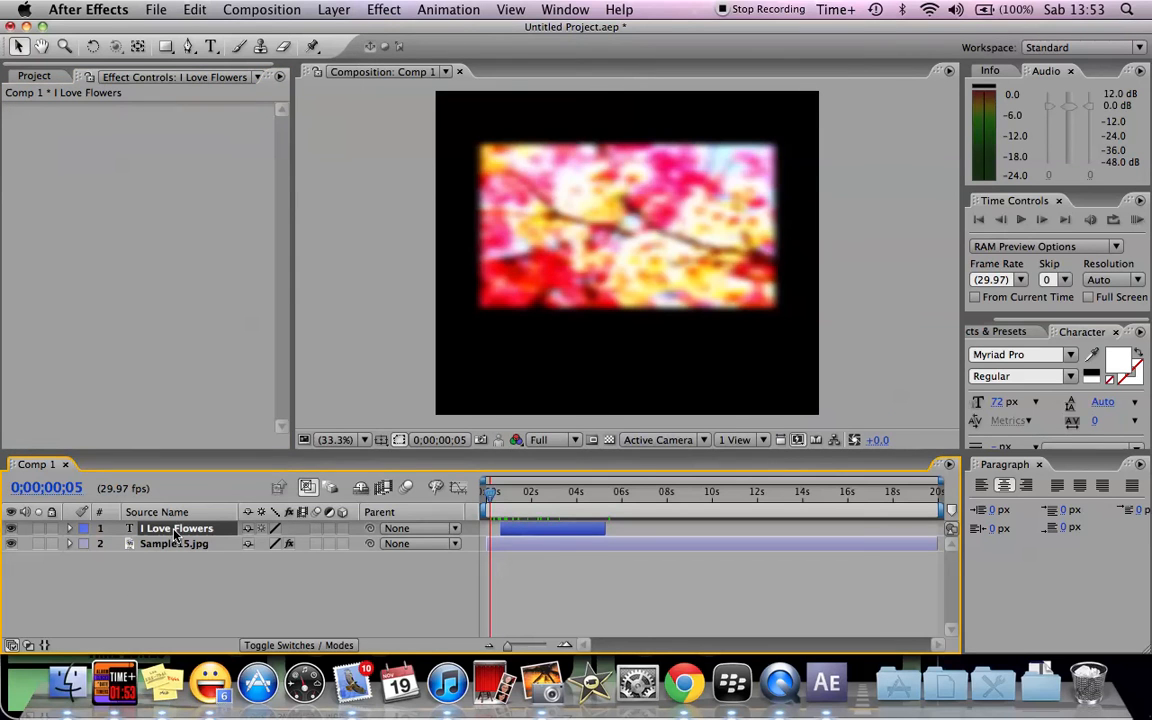
click(383, 9)
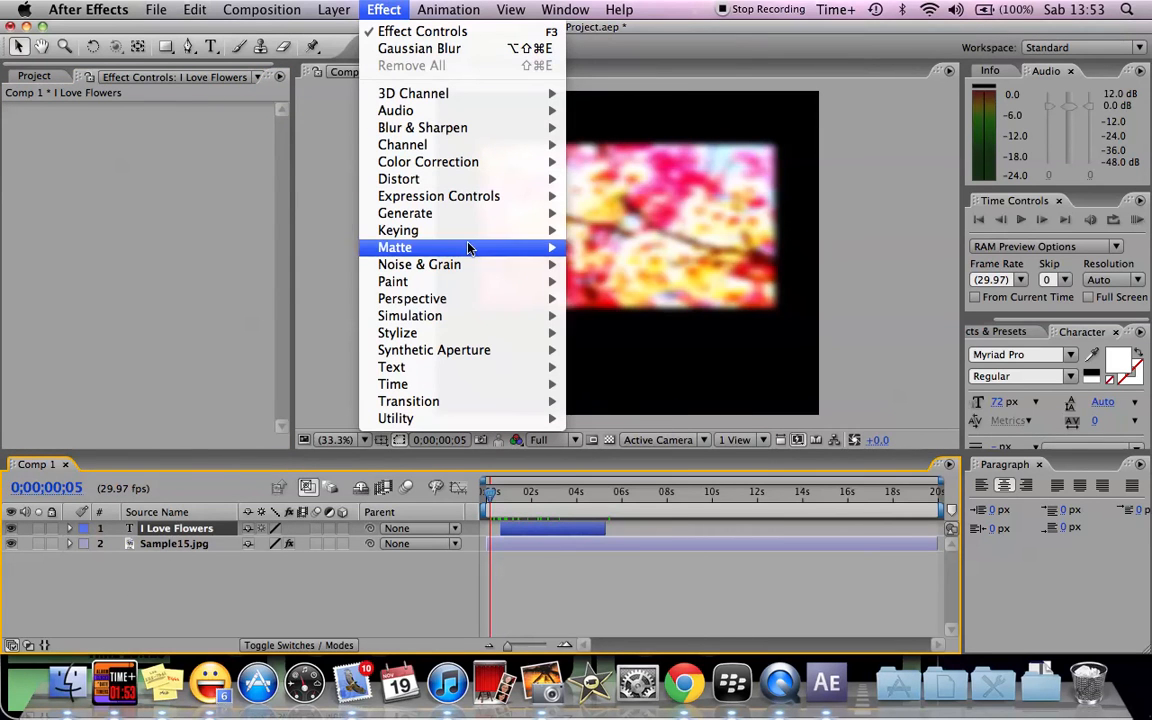
mouse_move(493, 305)
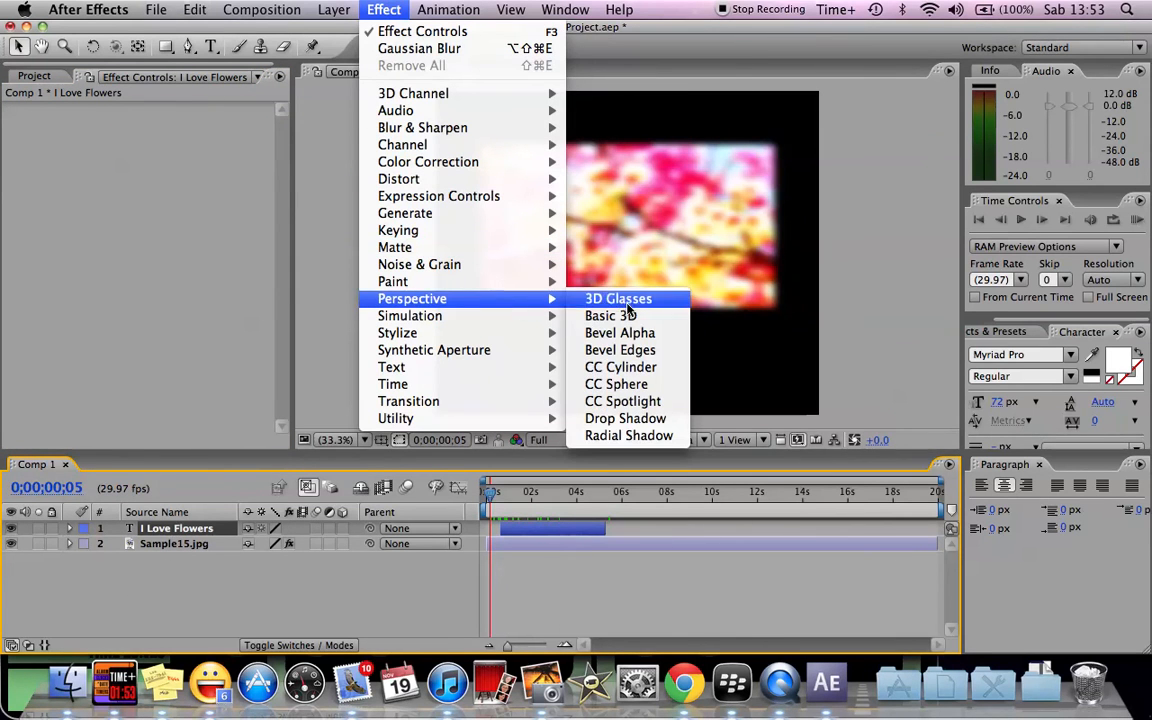
click(650, 435)
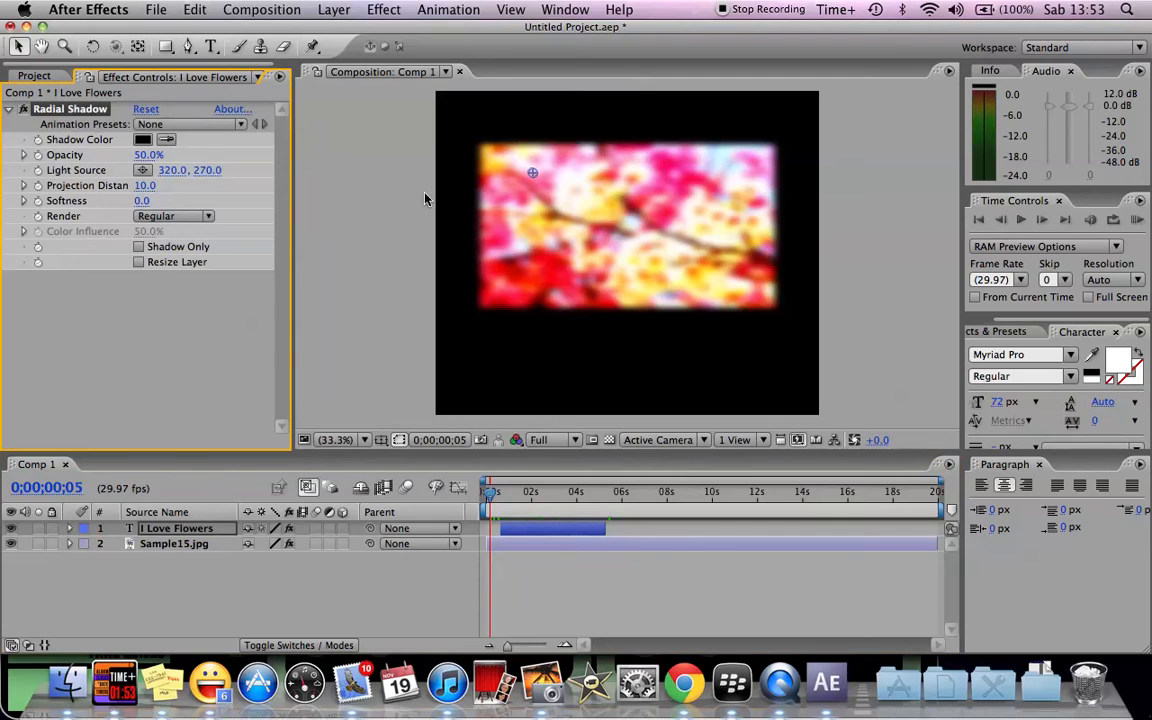
- Set the Radial Shadow's Shadow Color to red and move its Light Source to about 560, 942
click(143, 140)
drag(540, 262, 553, 182)
click(749, 185)
drag(536, 174, 610, 386)
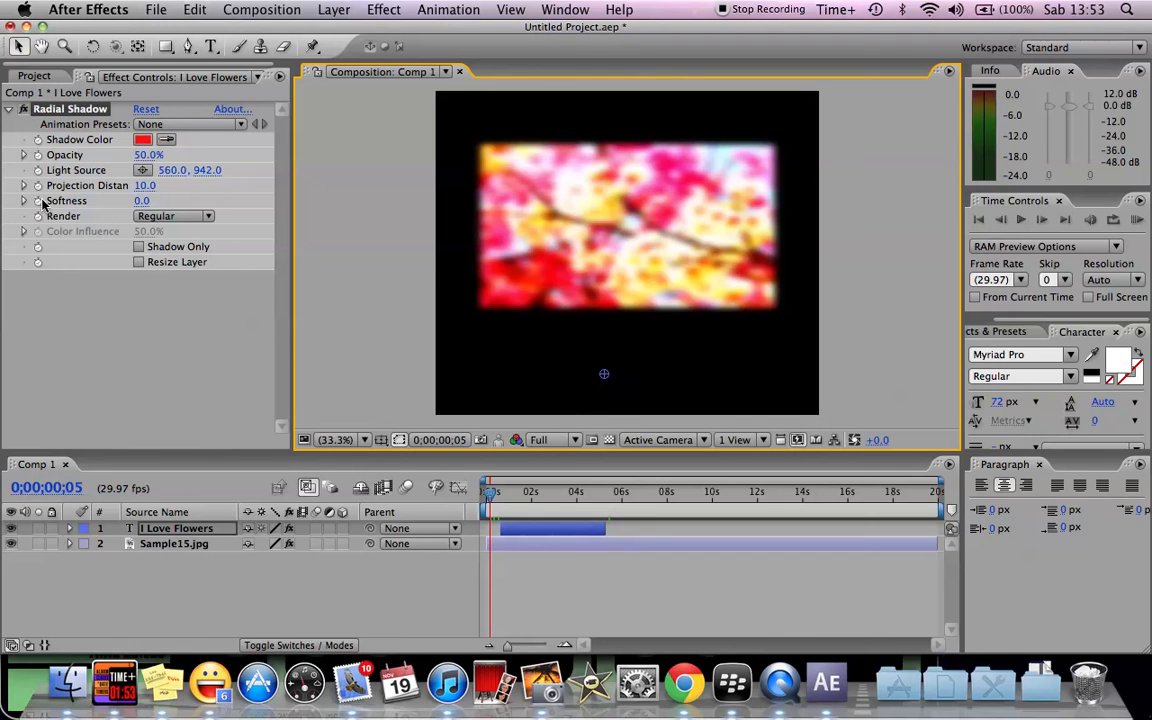
- Set the Radial Shadow's Softness to 50
click(141, 201)
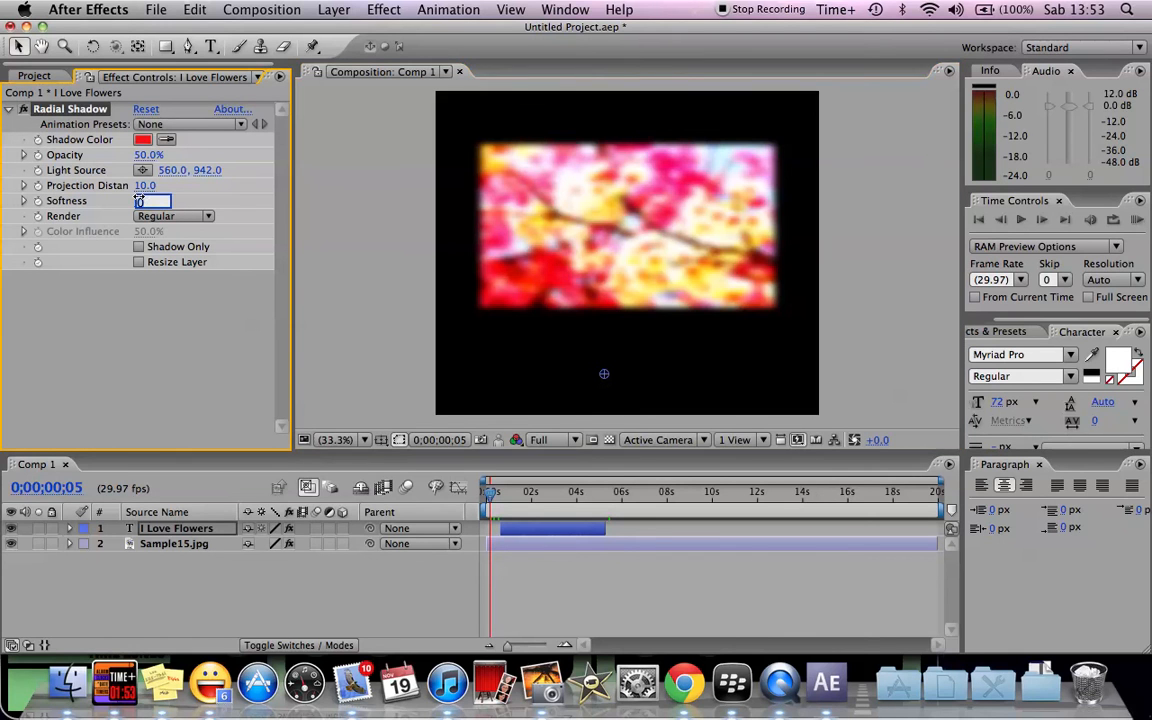
text(50)
key(Return)
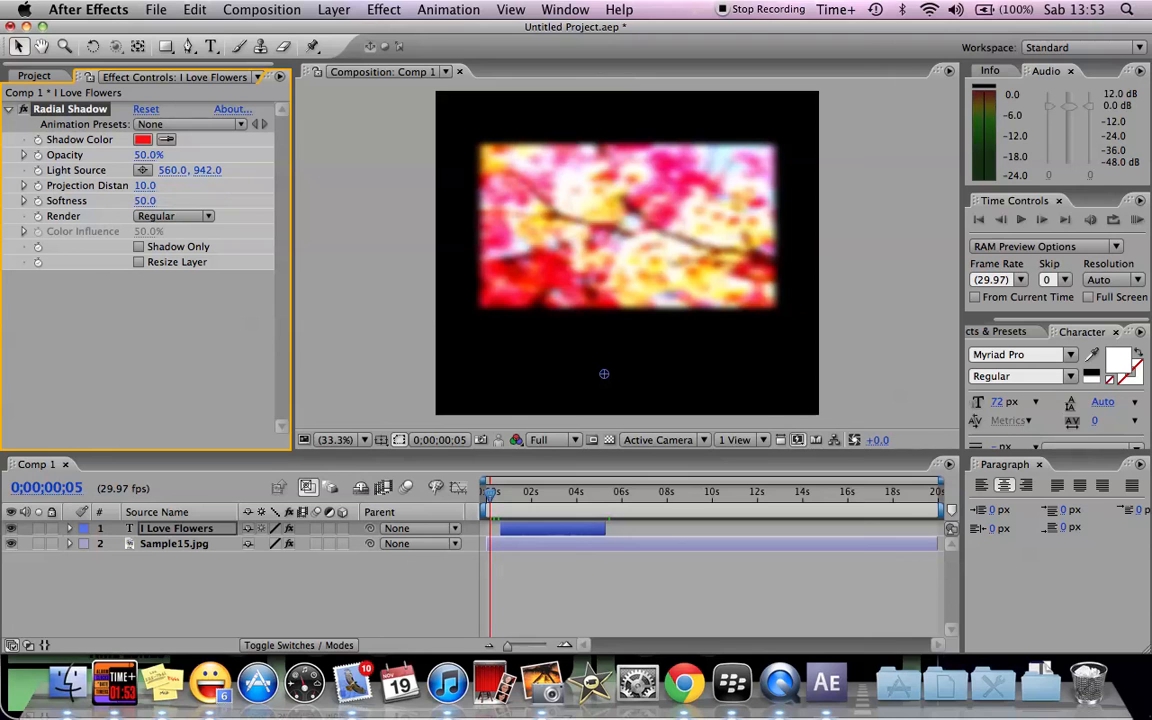
click(152, 218)
click(125, 275)
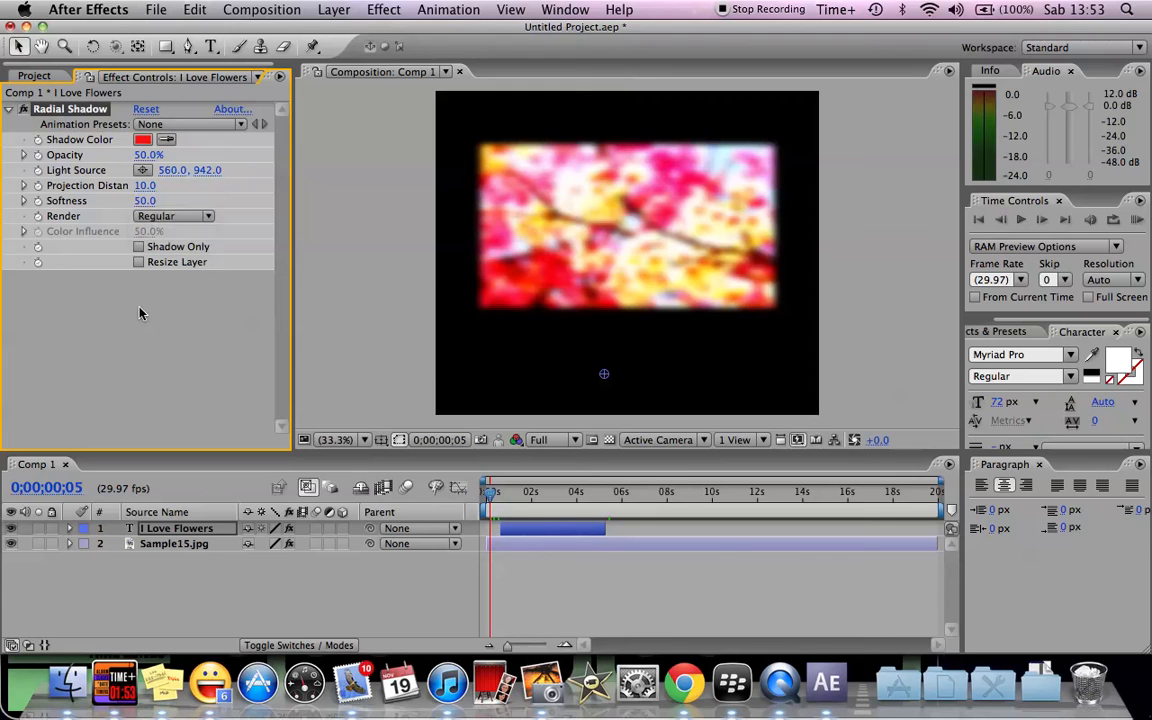
- Change the Radial Shadow's Render option to Glass Edge and move its Light Source to about 533, 663
click(168, 218)
click(168, 230)
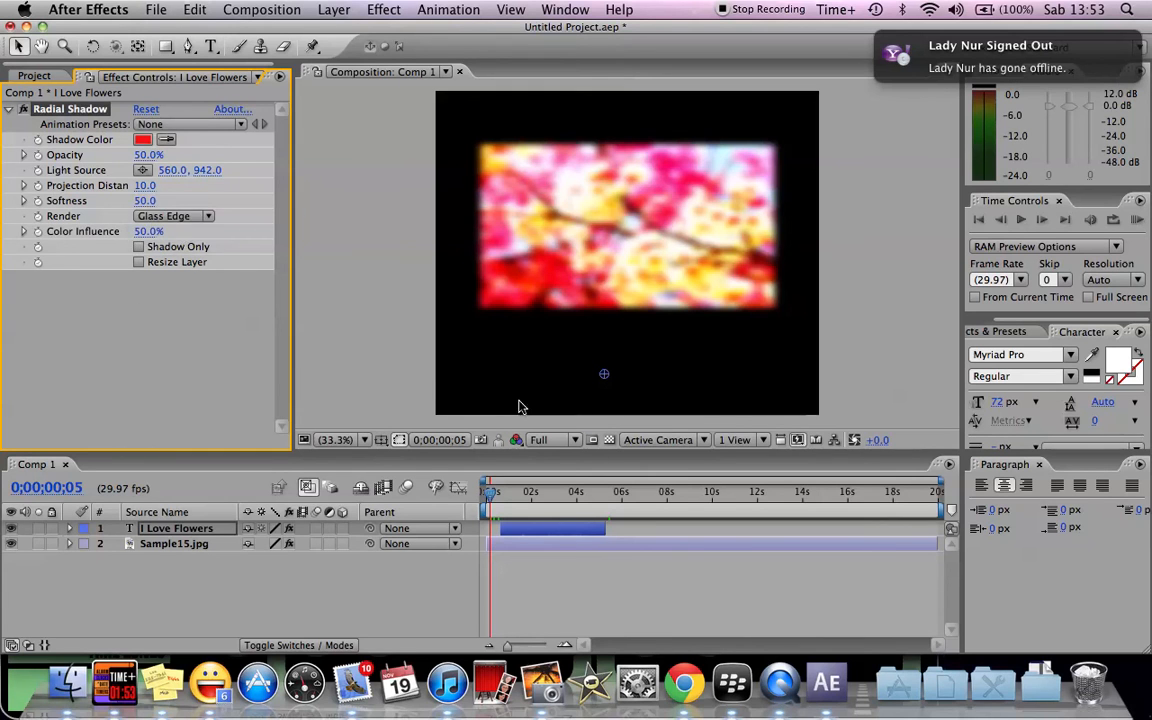
drag(603, 374, 596, 297)
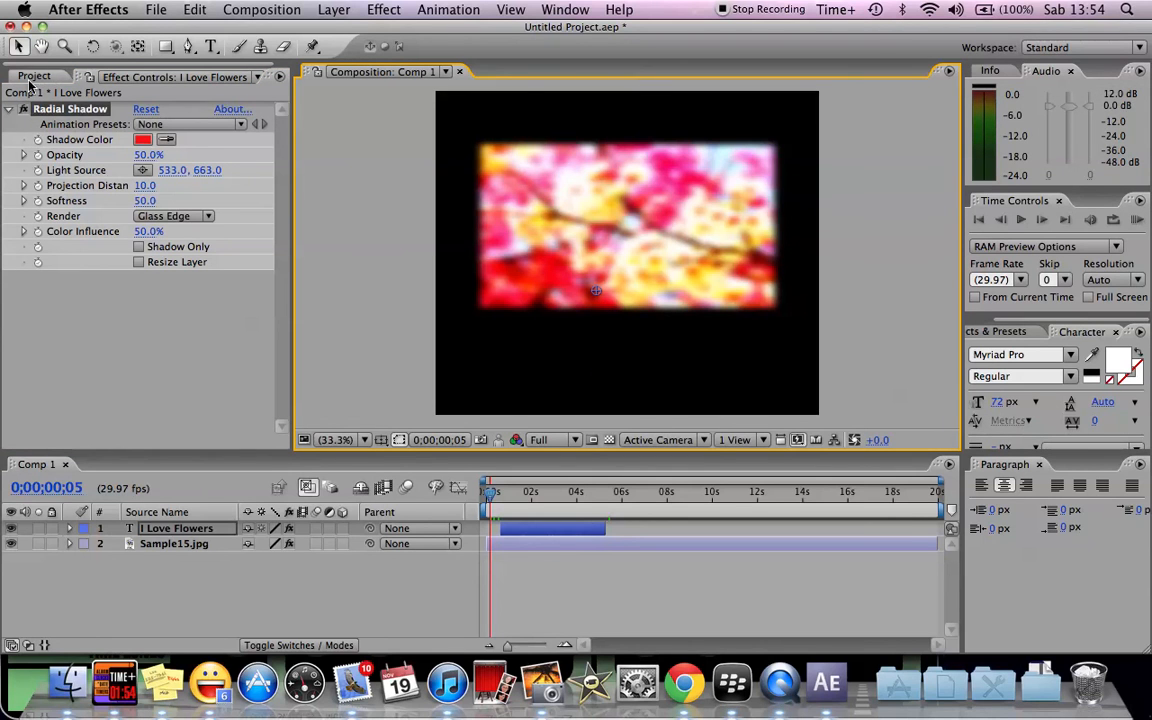
click(8, 109)
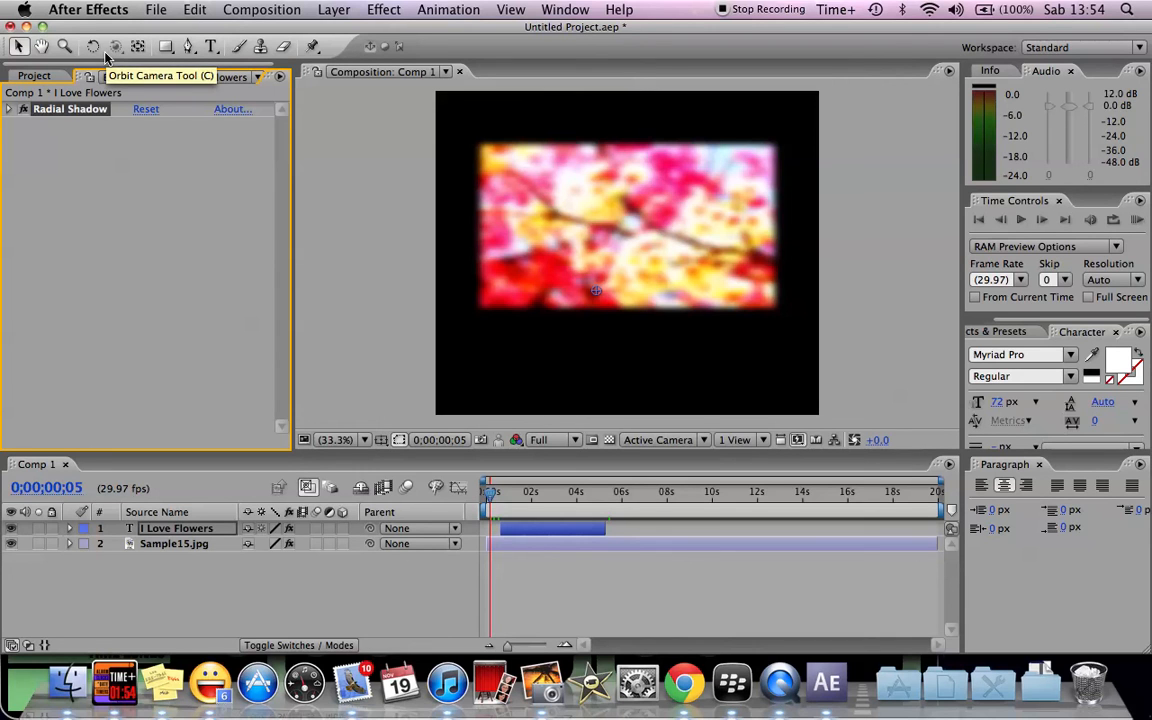
- Add a new adjustment layer above the I Love Flowers and Sample15.jpg layers in Comp 1
click(172, 597)
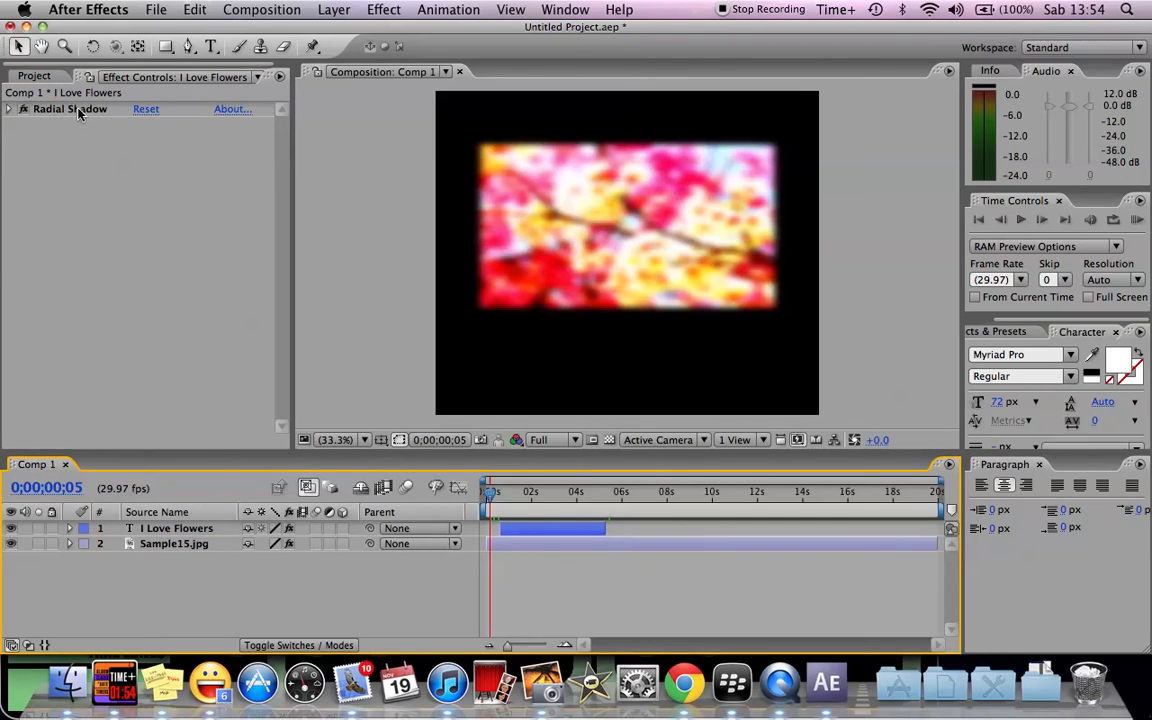
click(52, 76)
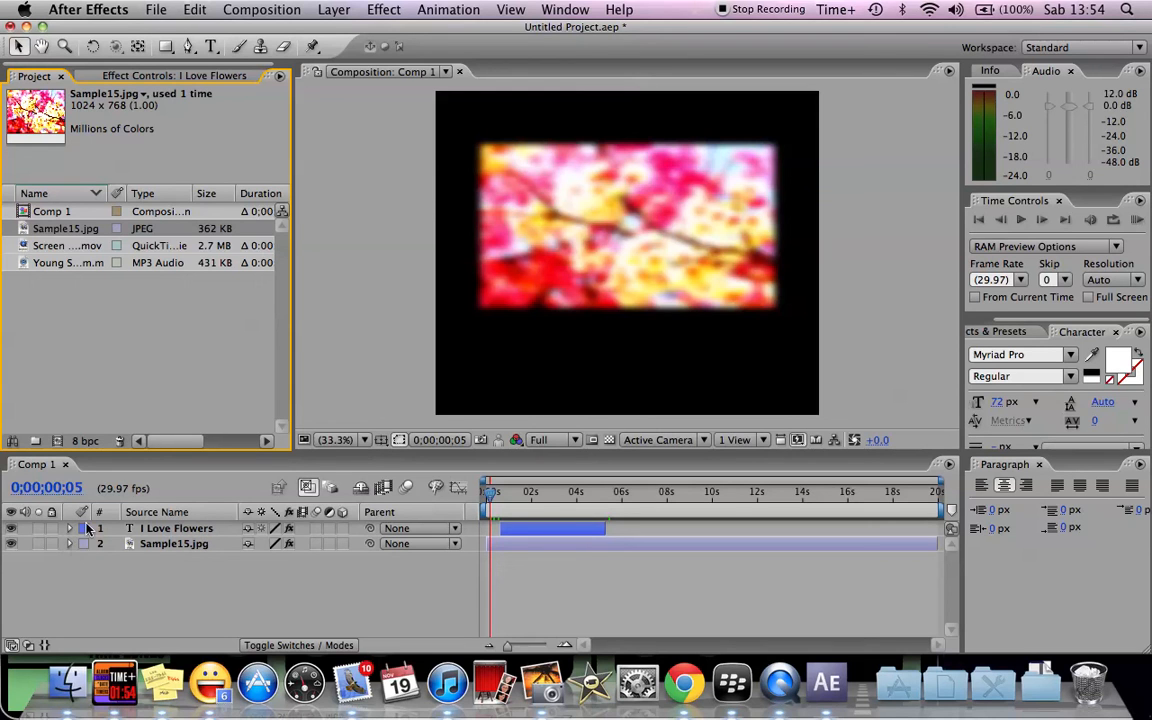
click(346, 8)
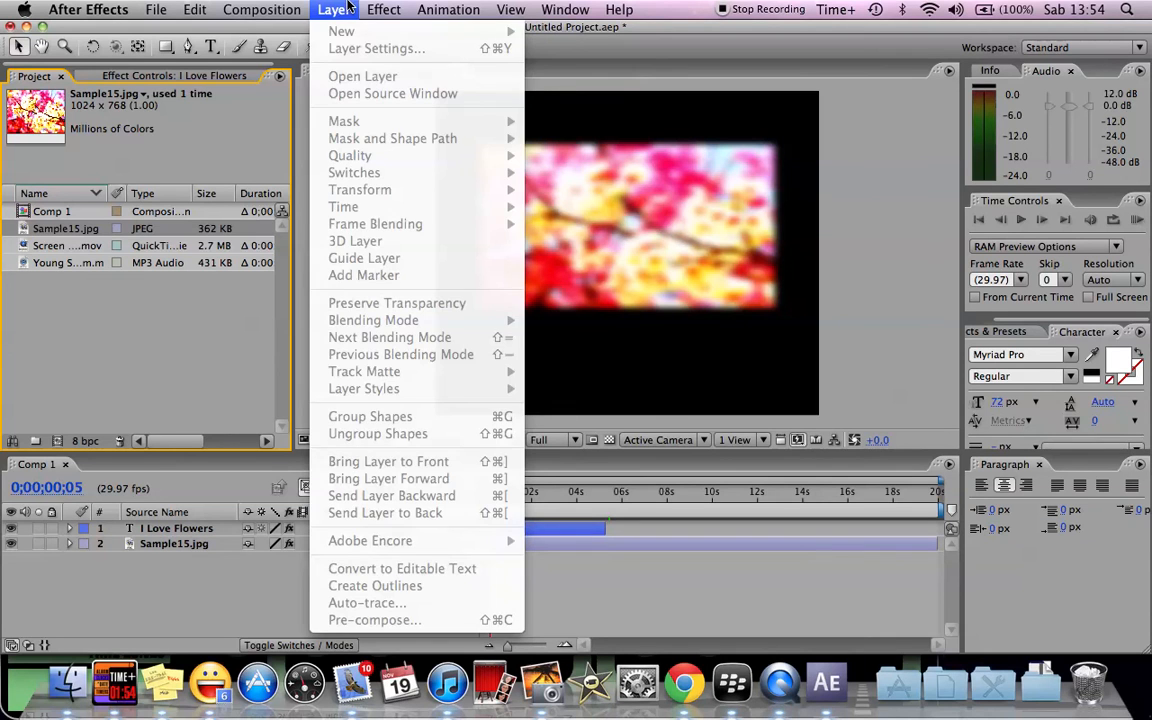
click(346, 8)
click(251, 598)
click(332, 9)
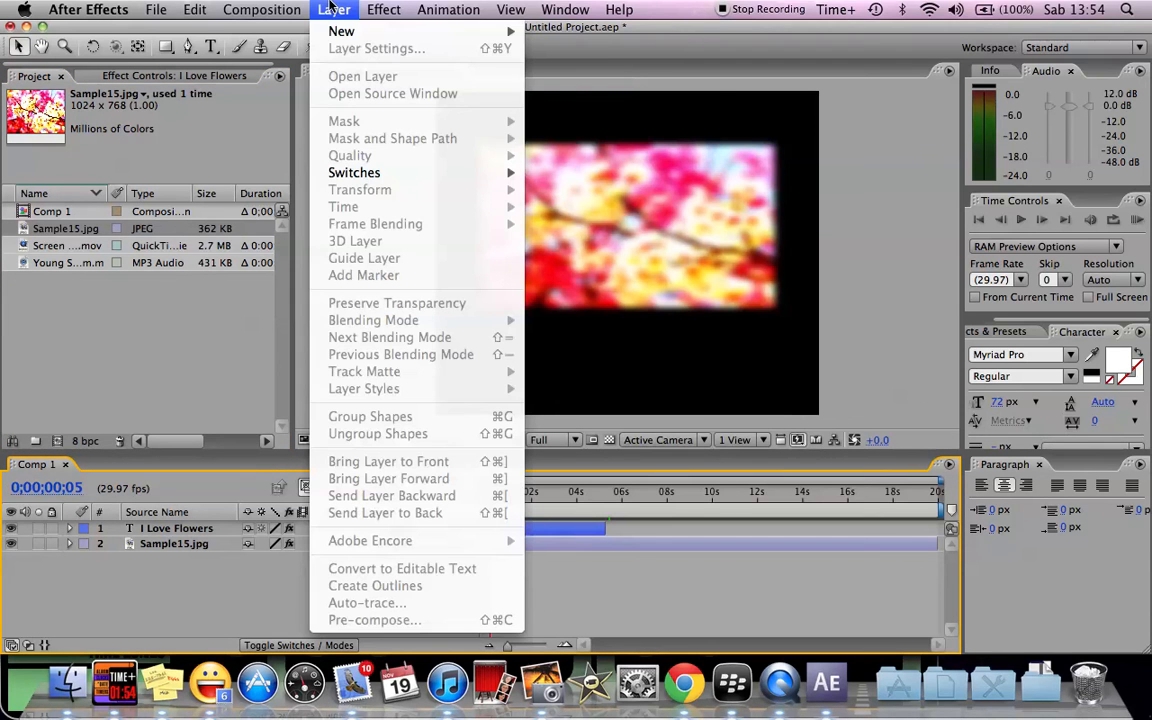
mouse_move(480, 31)
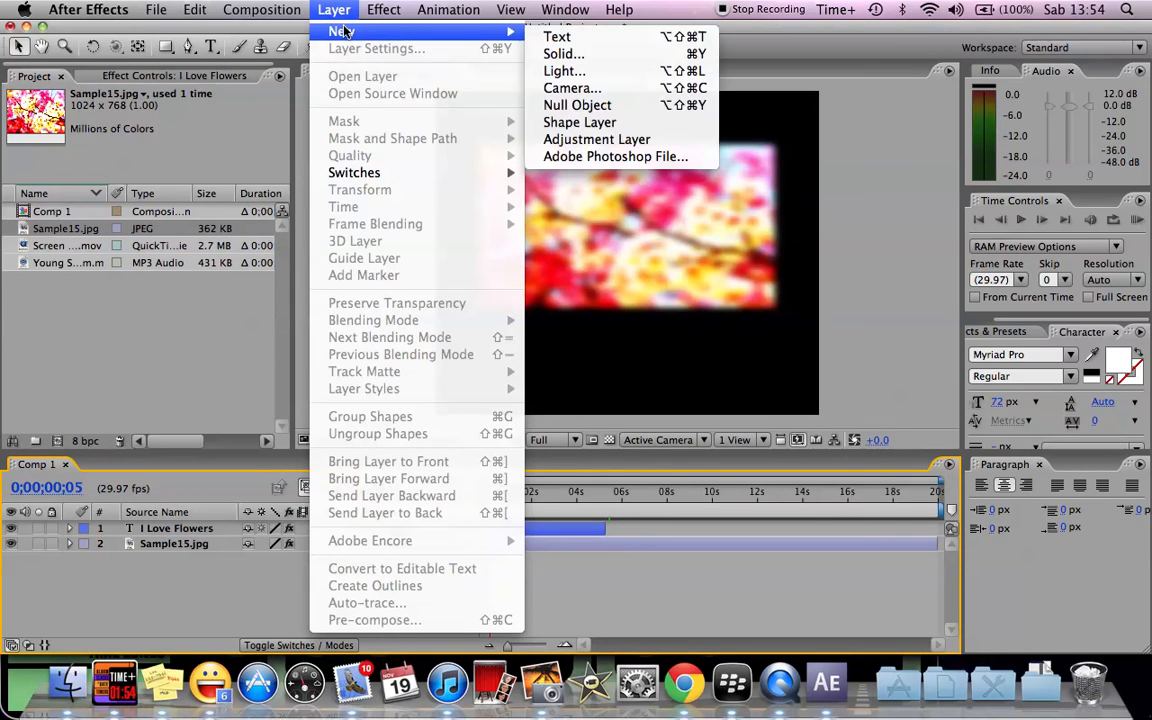
click(613, 140)
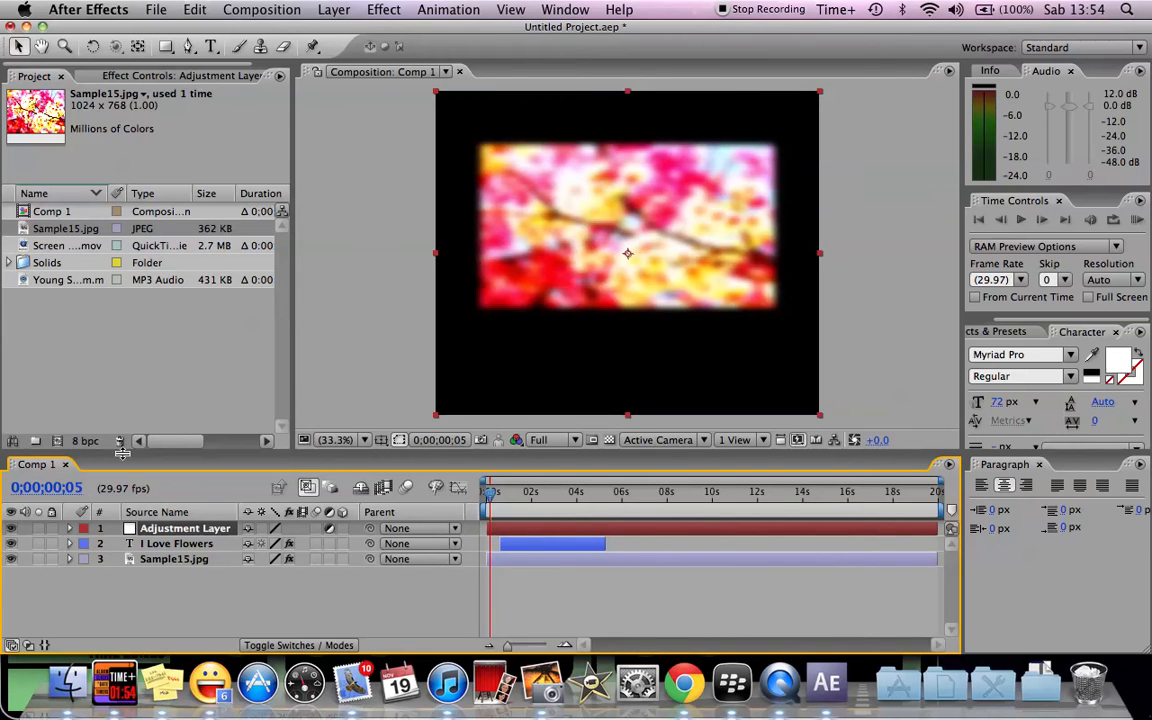
- Examine the Transform properties of the adjustment layer and collapse them again
click(69, 529)
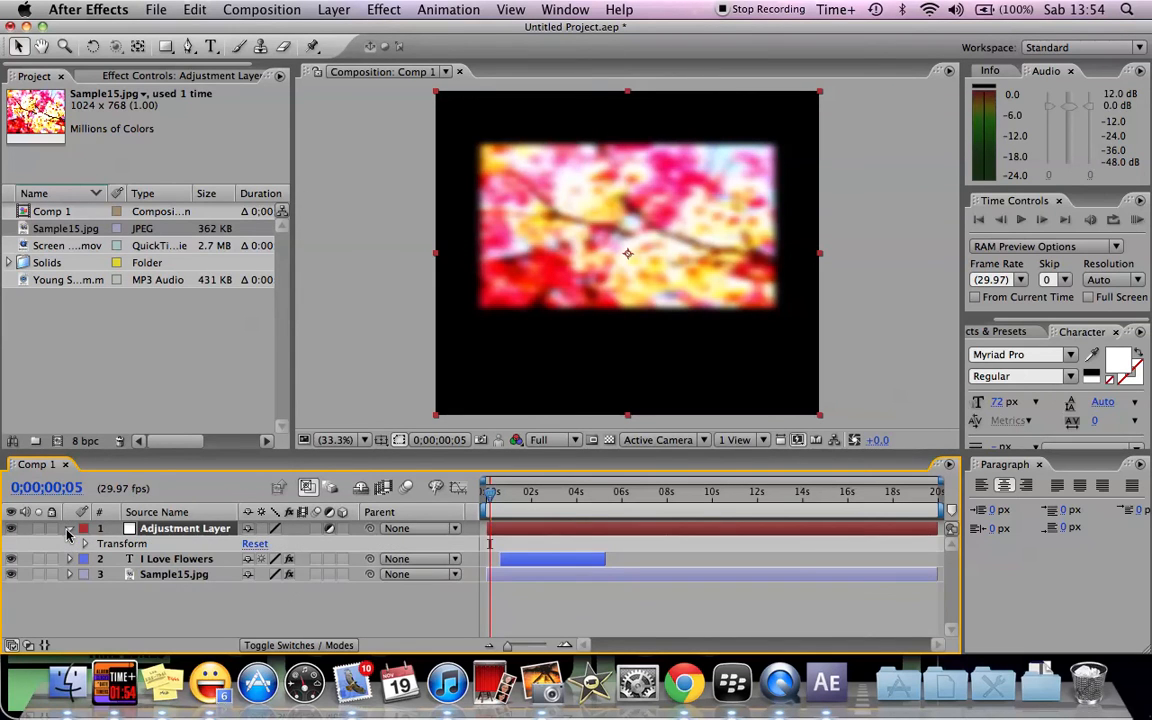
click(85, 544)
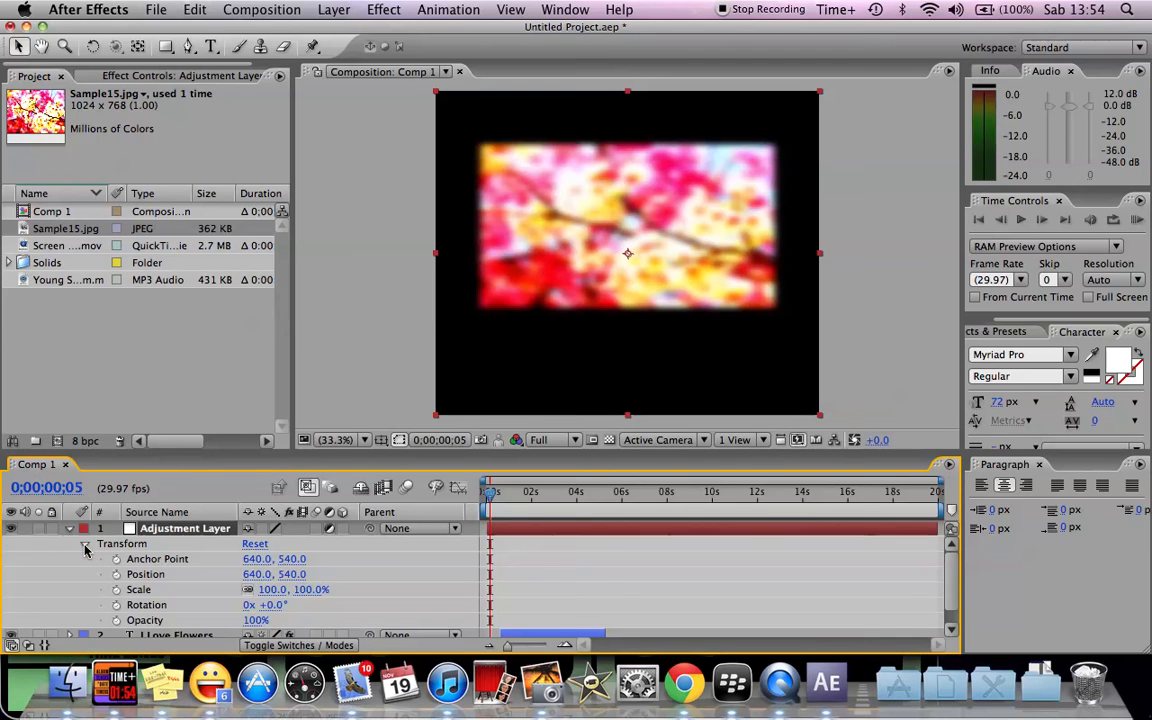
click(85, 544)
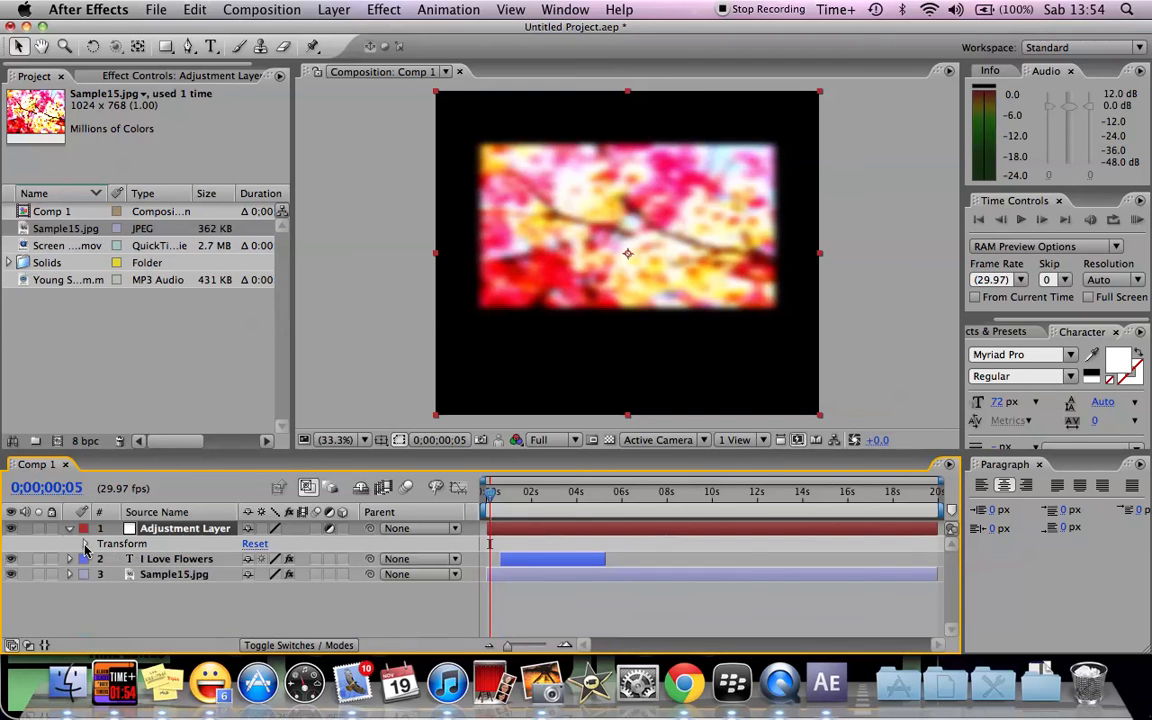
- Apply the CC Rain simulation effect to the adjustment layer
click(383, 9)
mouse_move(445, 287)
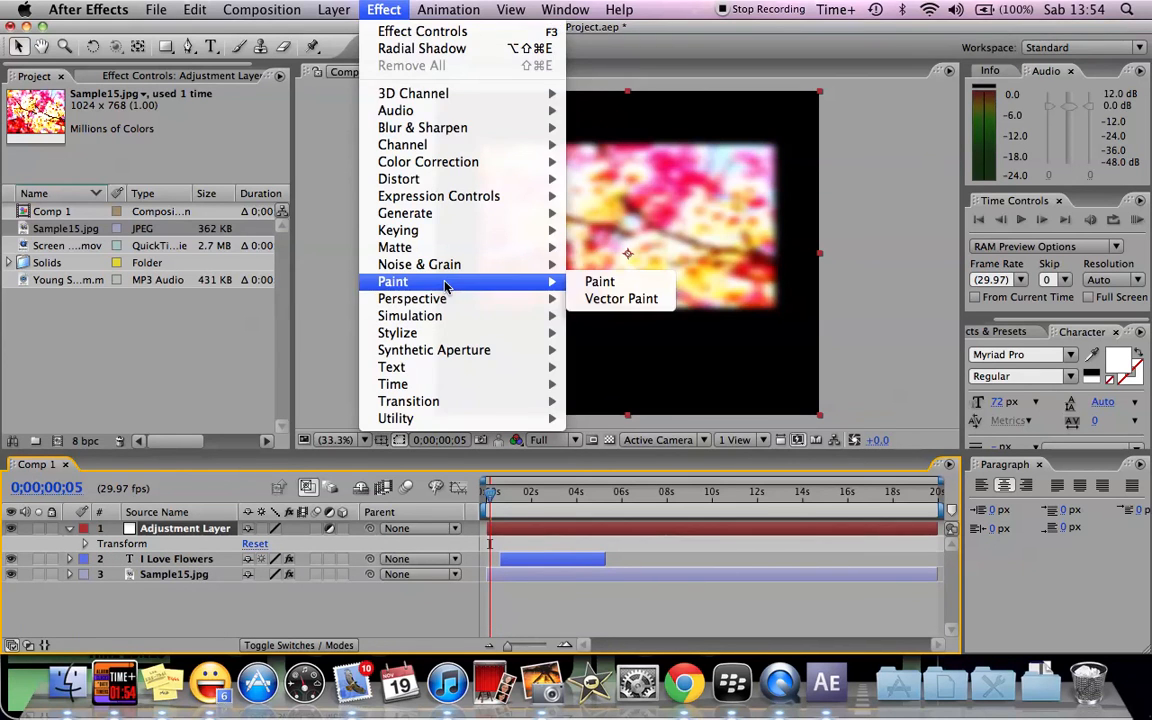
mouse_move(499, 304)
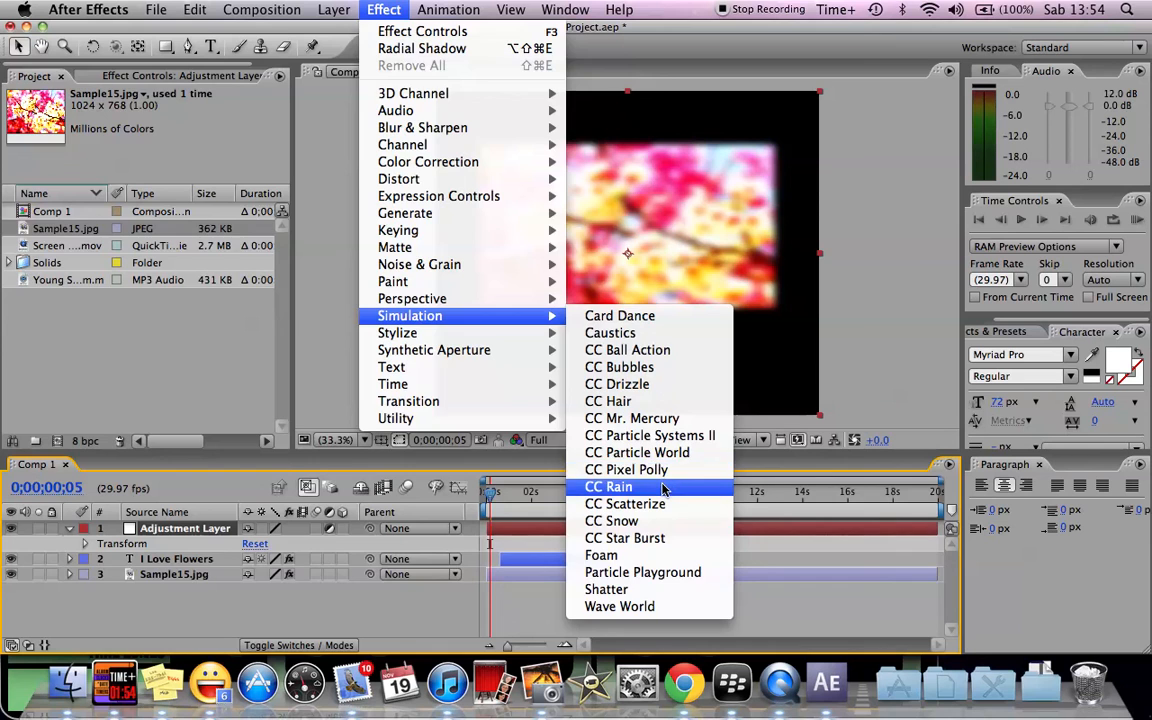
click(664, 487)
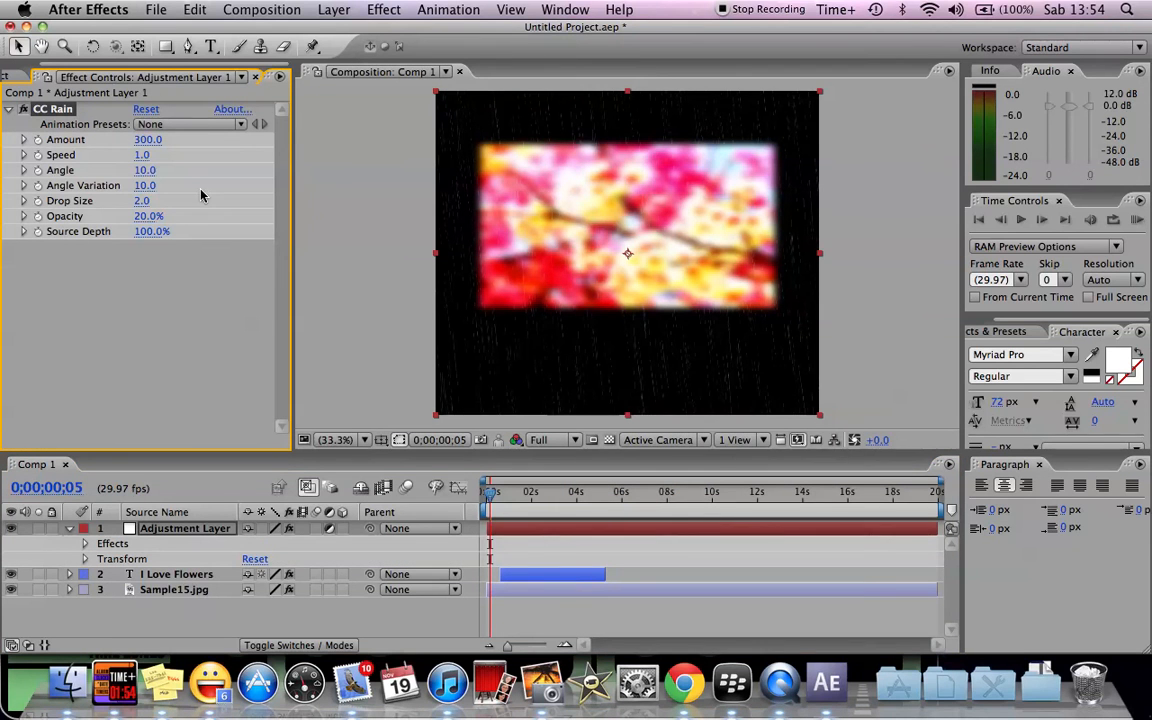
- Set CC Rain's Amount to 500 and its Drop Size to 5 on the adjustment layer
click(147, 140)
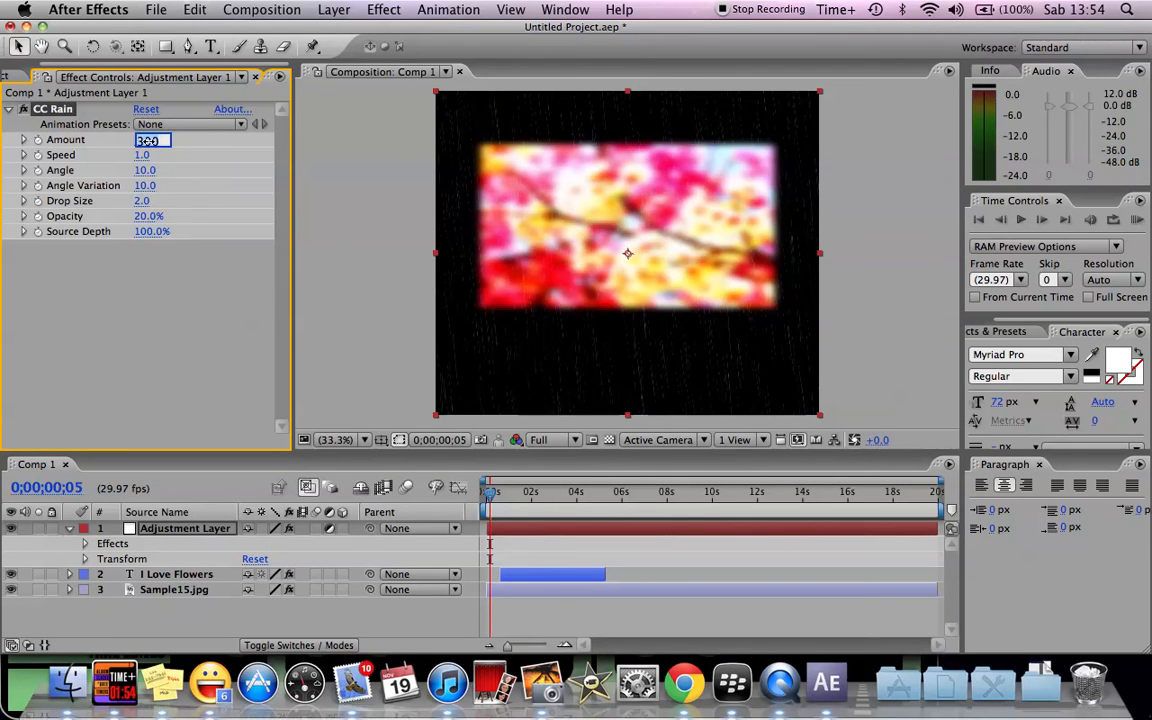
text(500)
key(Return)
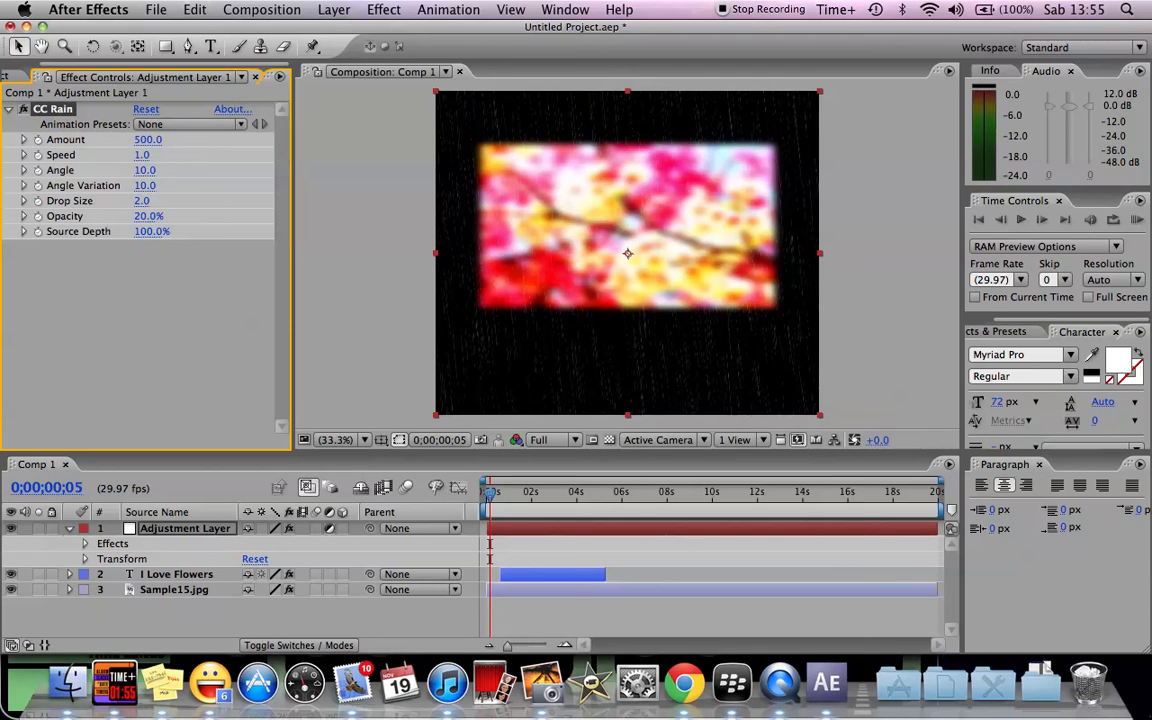
click(141, 201)
key(Return)
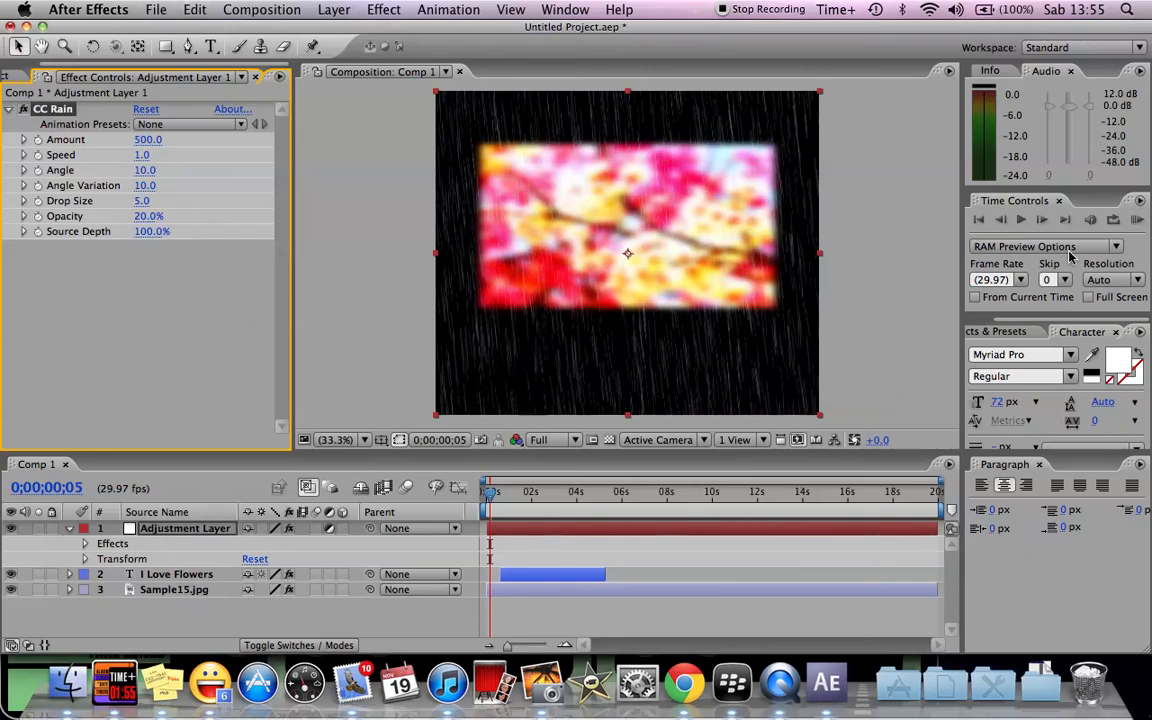
- Preview the rain animation in Comp 1, return the playhead to 0;00;00;05 and play it again
click(1018, 228)
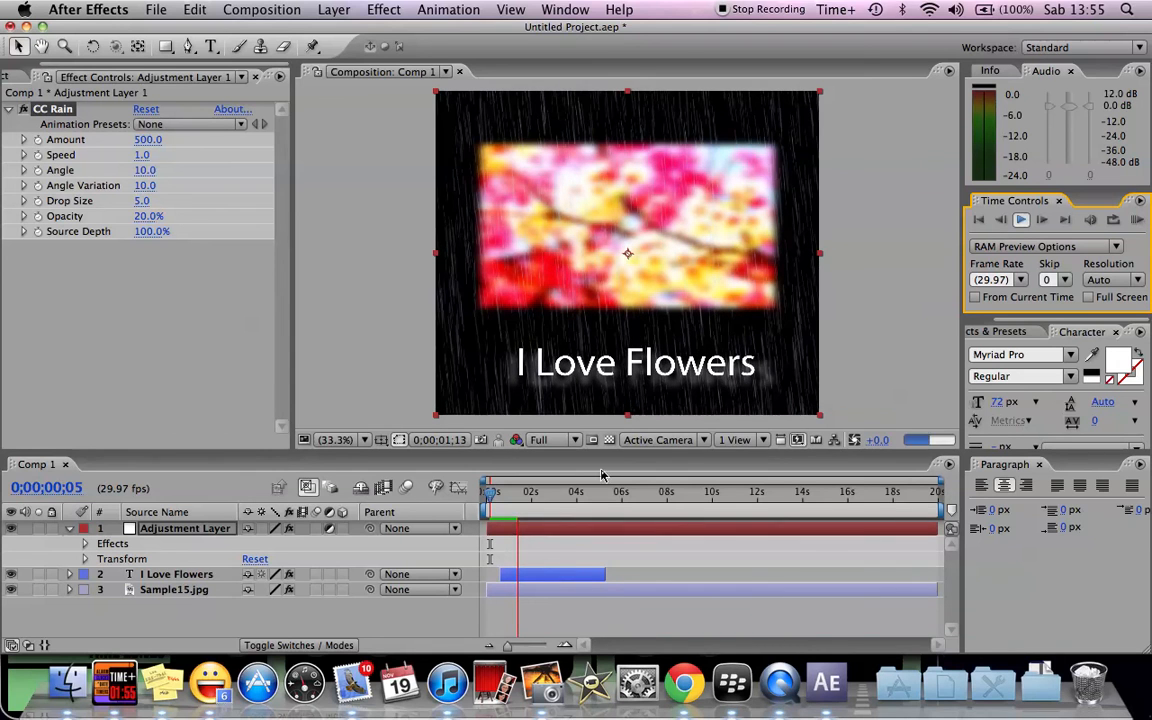
click(1020, 219)
drag(524, 500, 492, 495)
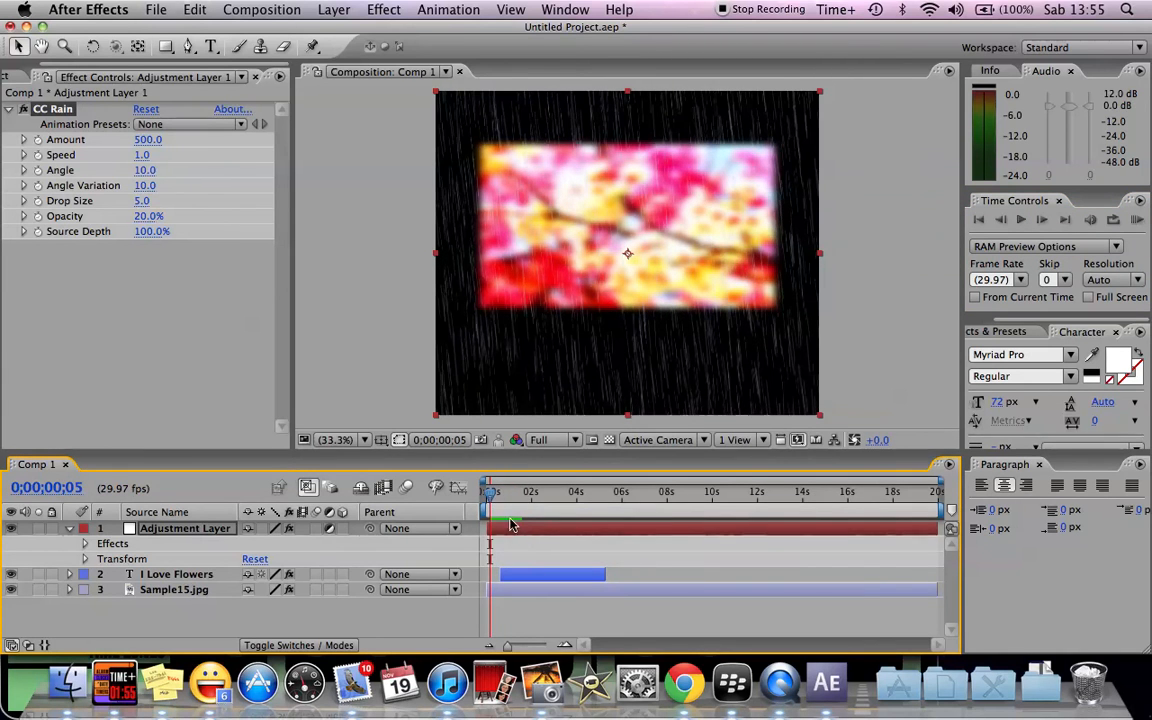
click(1022, 220)
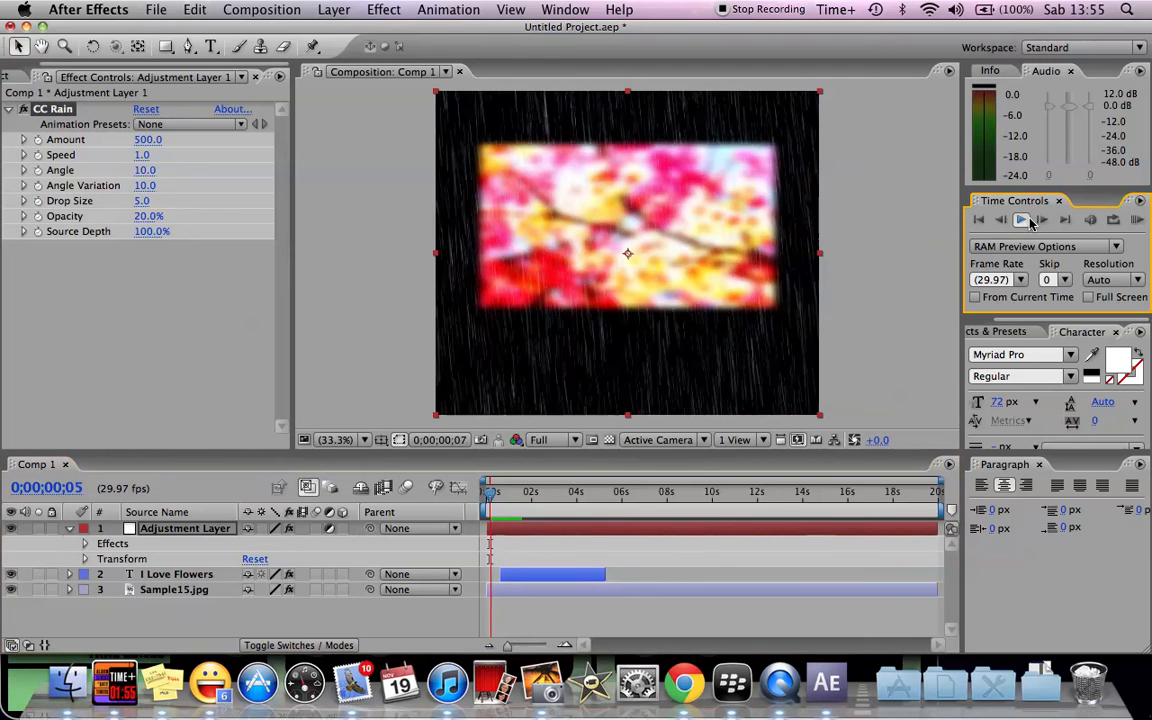
- Collapse the adjustment layer, move the Sample15.jpg layer above it to the top of the stack, and preview Comp 1
click(70, 529)
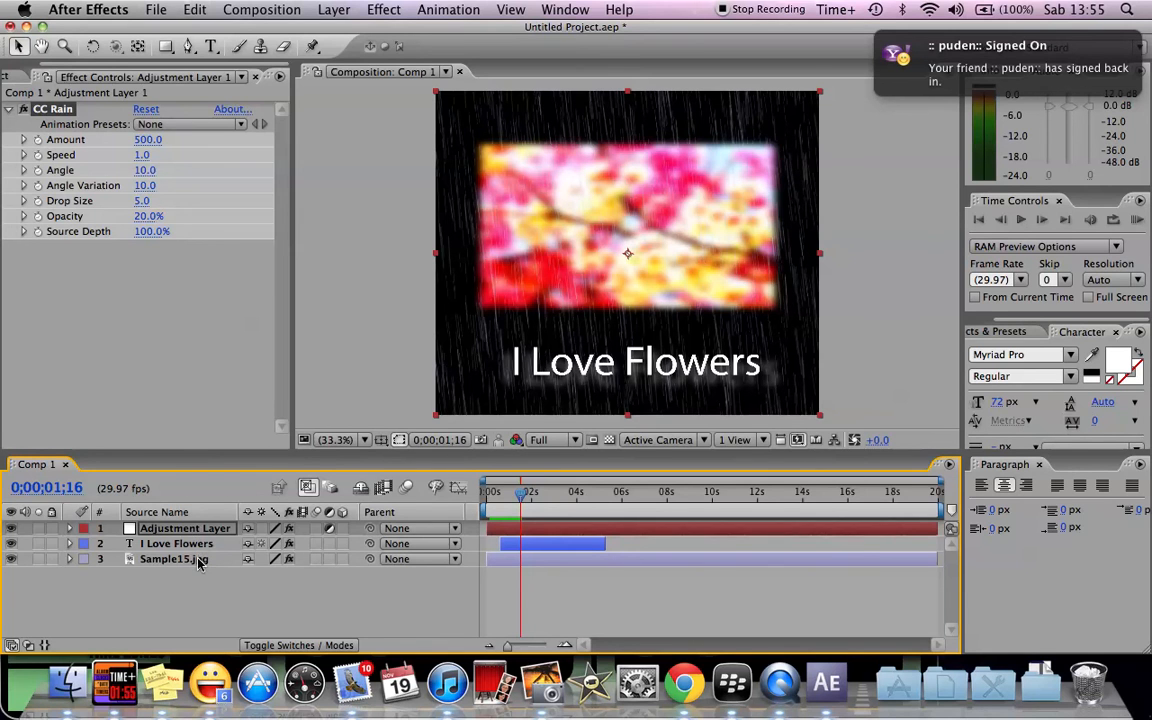
click(198, 562)
drag(198, 562, 200, 528)
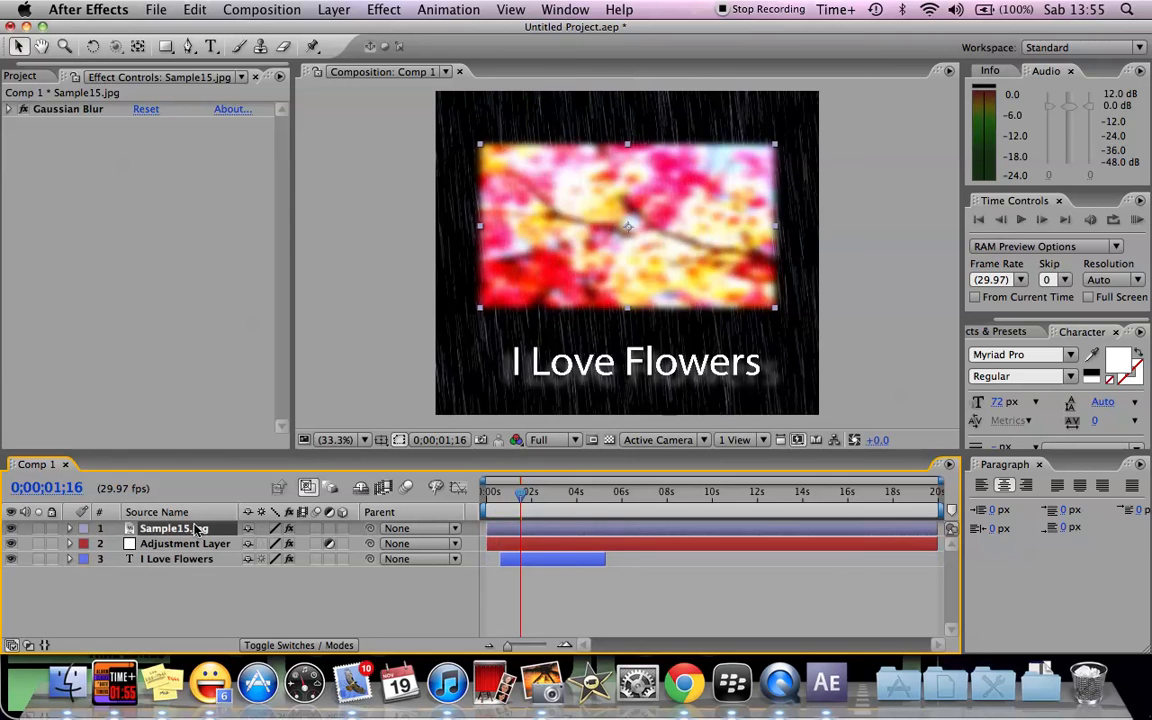
click(1019, 220)
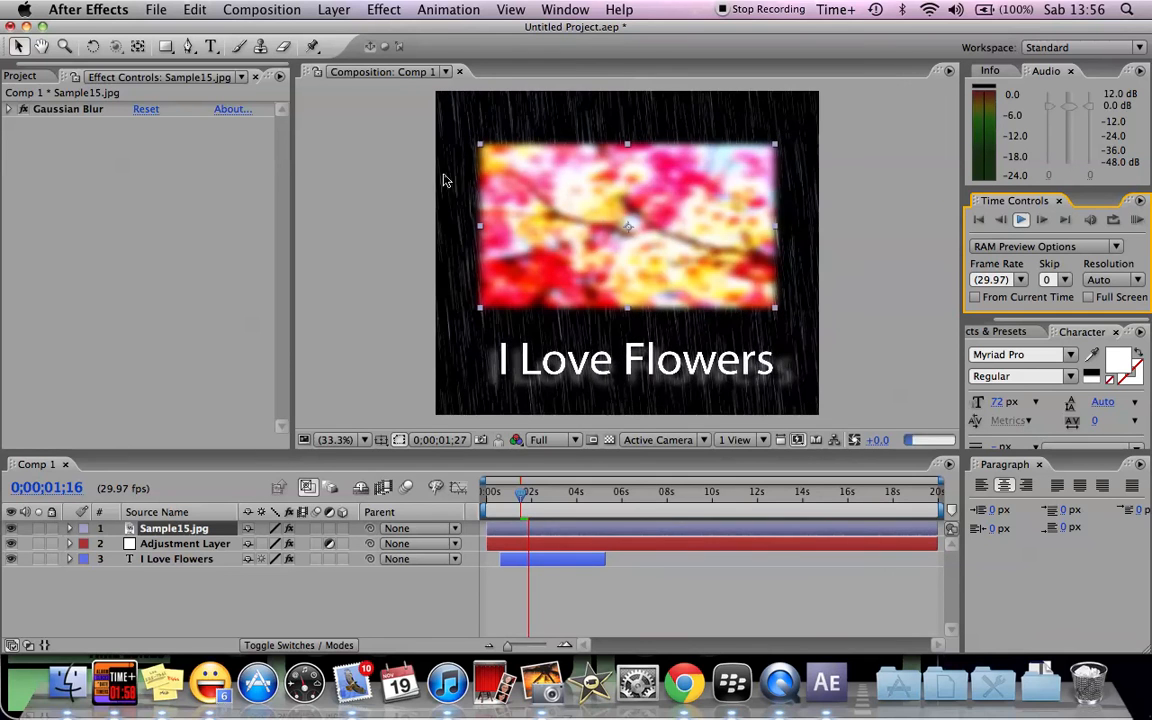
click(1022, 222)
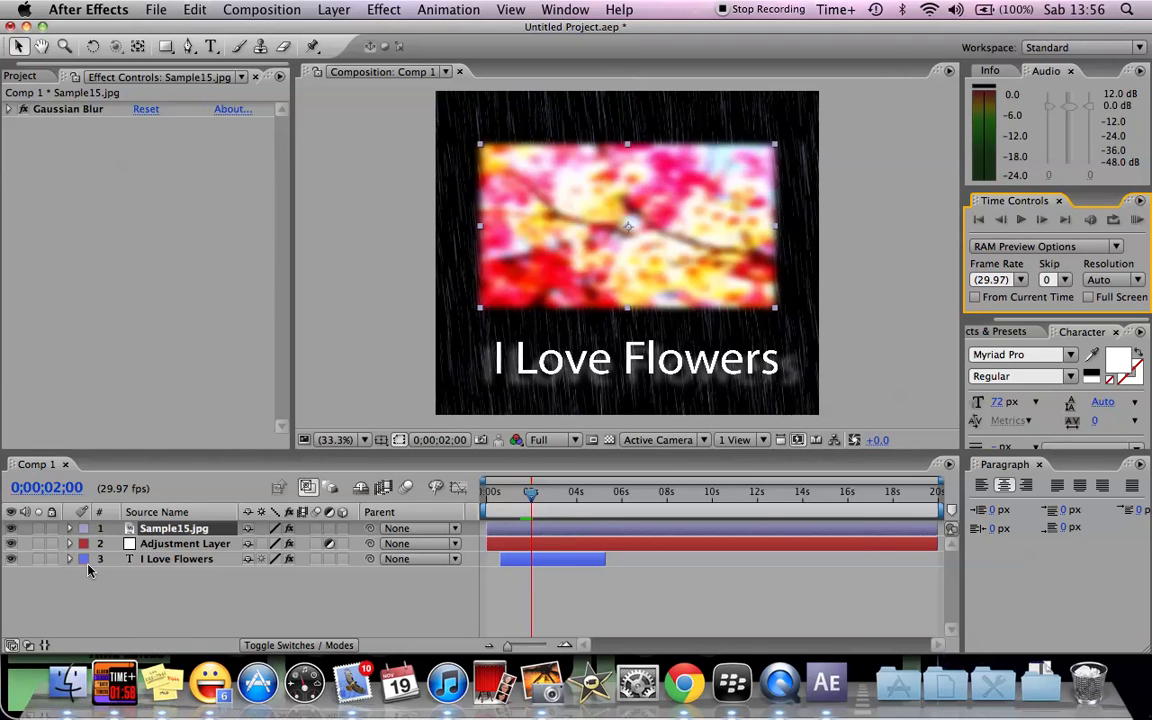
click(70, 544)
click(70, 544)
click(70, 529)
click(70, 529)
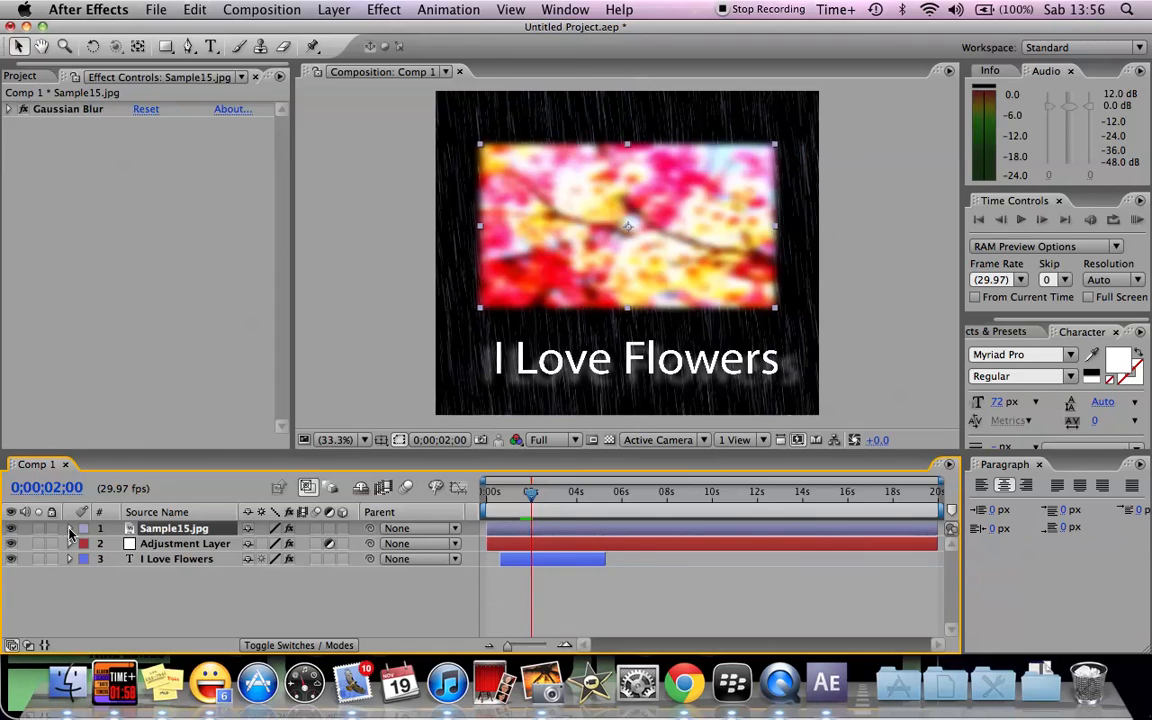